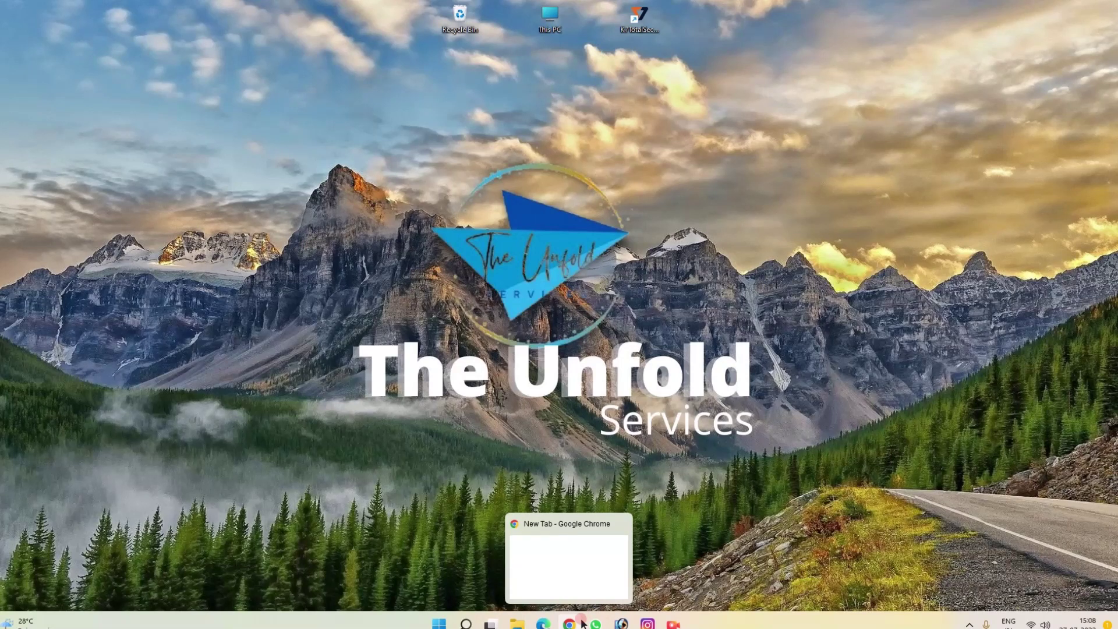
- Open Google Drive in Chrome and create a new blank Google Form from it
{"action": "left_click", "coordinate": [582, 622]}
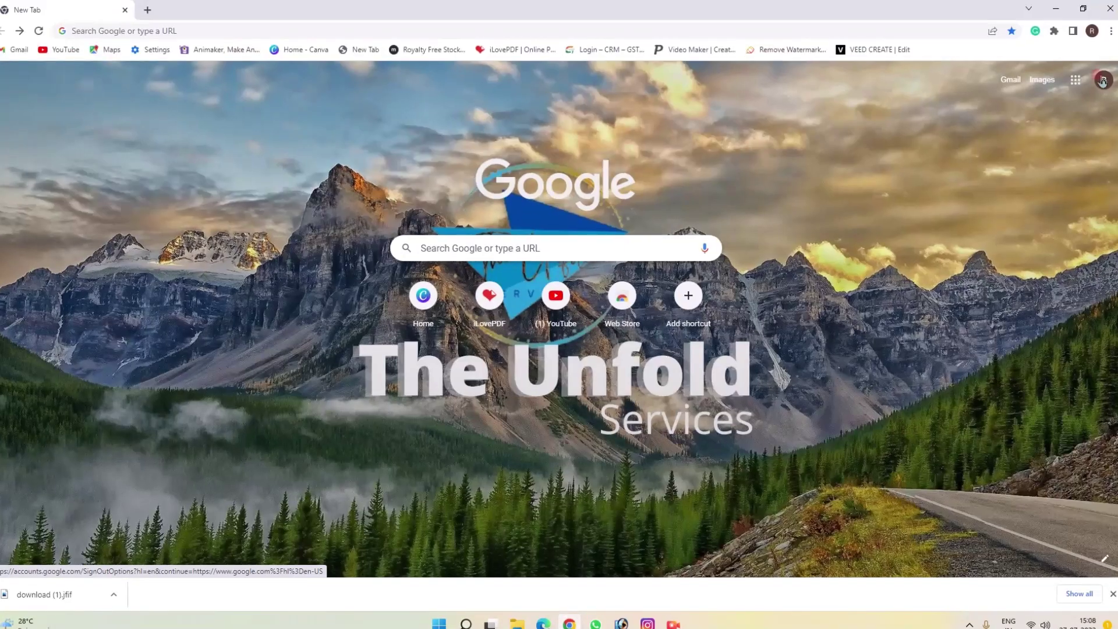
{"action": "left_click", "coordinate": [1075, 79]}
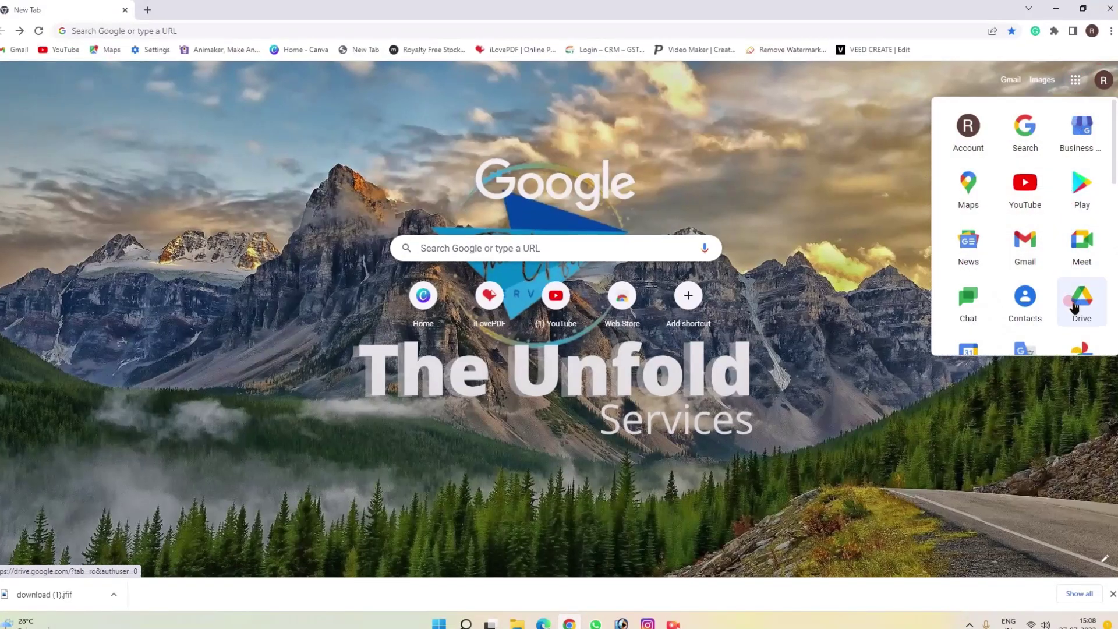
{"action": "left_click", "coordinate": [1074, 304]}
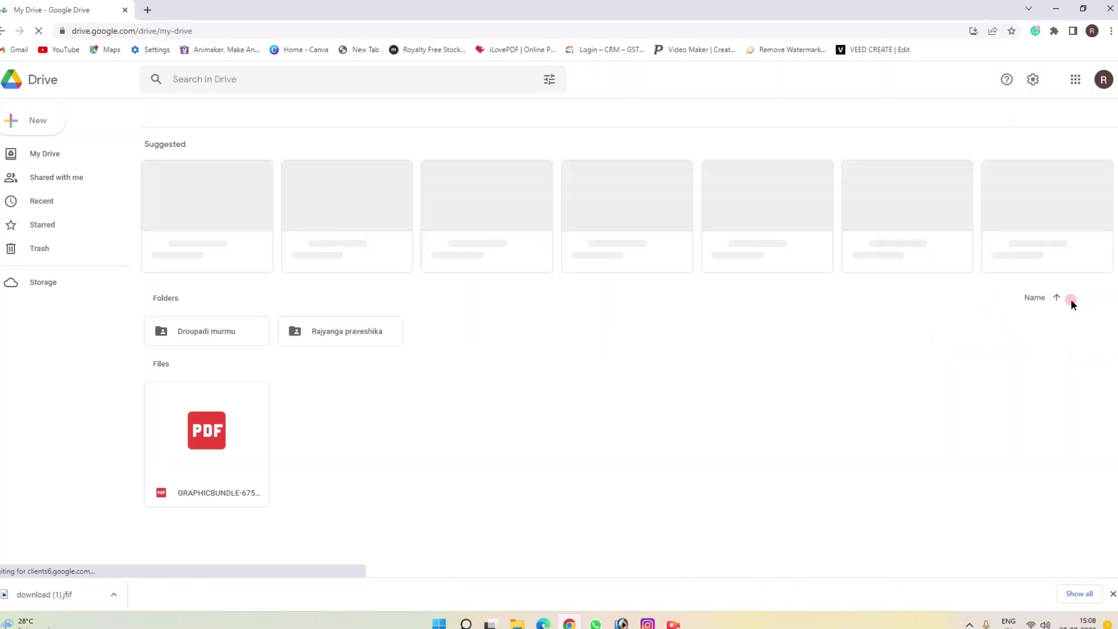
{"action": "left_click", "coordinate": [41, 116]}
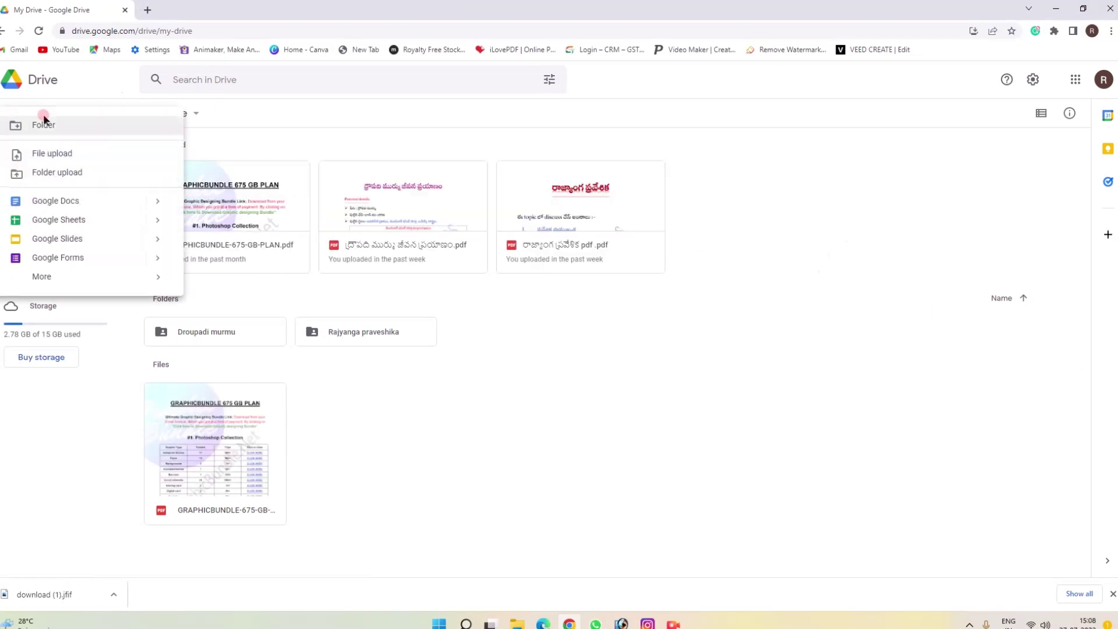
{"action": "left_click", "coordinate": [53, 256]}
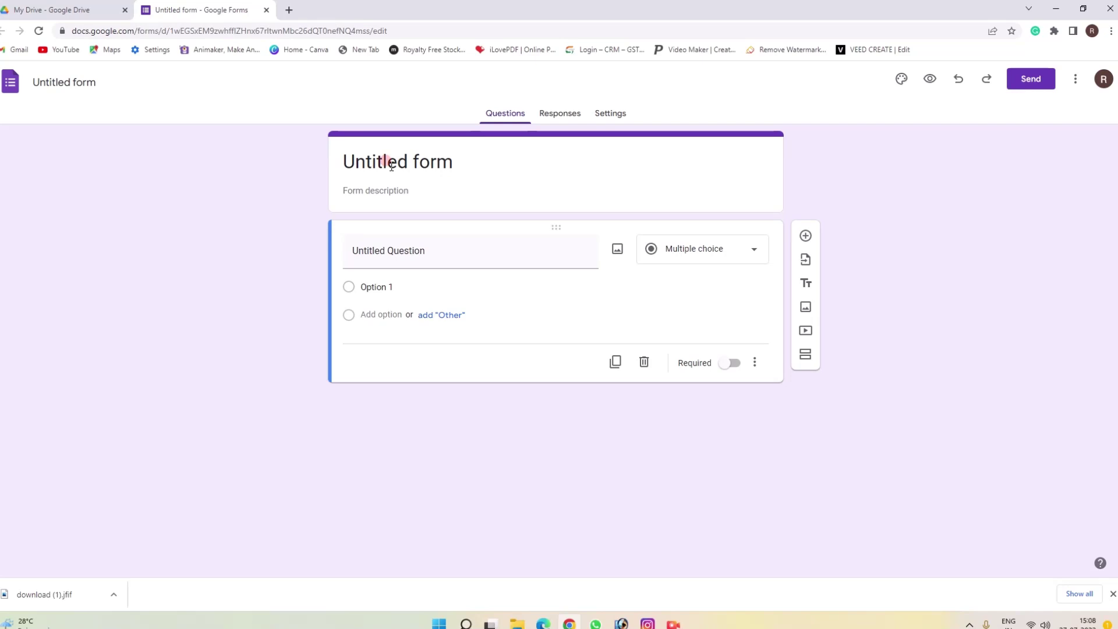
- Title the form "The Unfold services" and enter "You tube channel" as its description
{"action": "left_click_drag", "start_coordinate": [455, 162], "coordinate": [299, 151]}
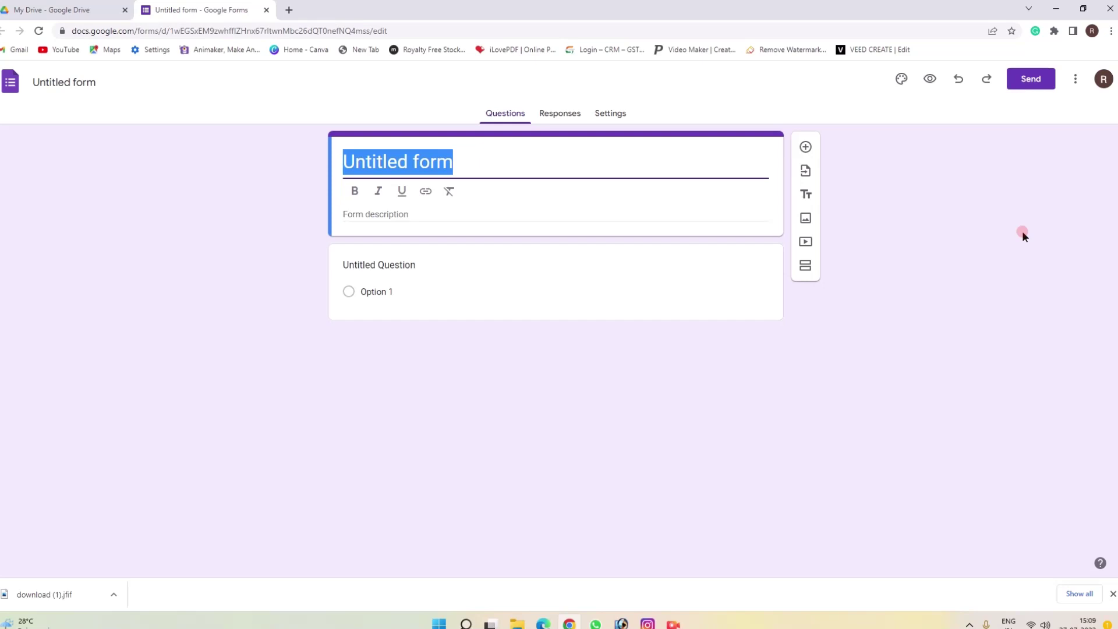
{"action": "type", "text": "Ther"}
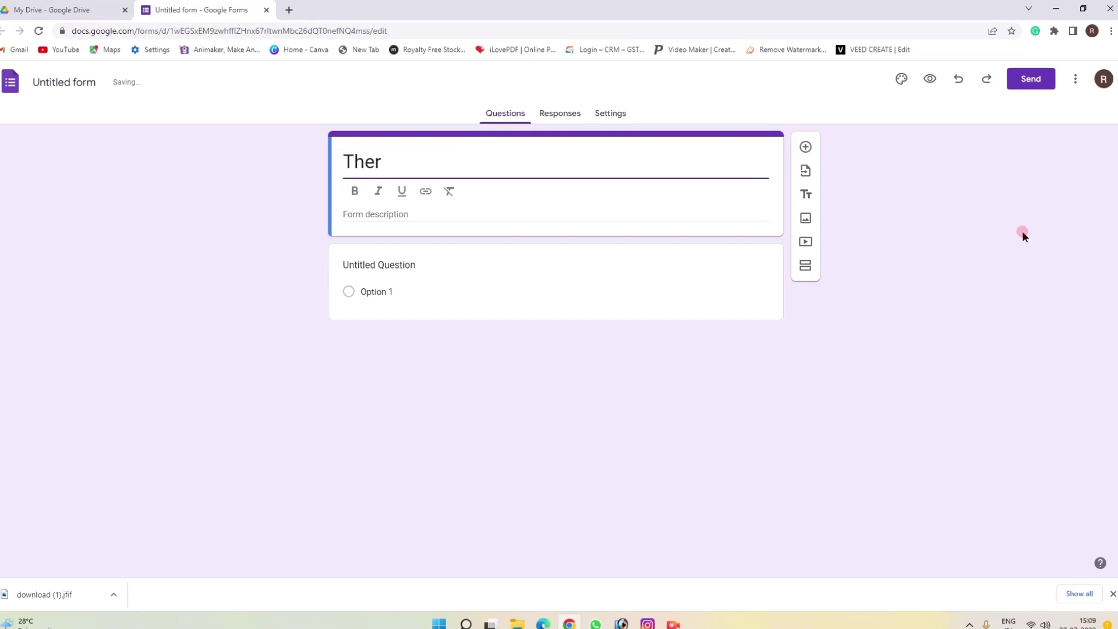
{"action": "key", "text": "BackSpace"}
{"action": "type", "text": "Unfold ser"}
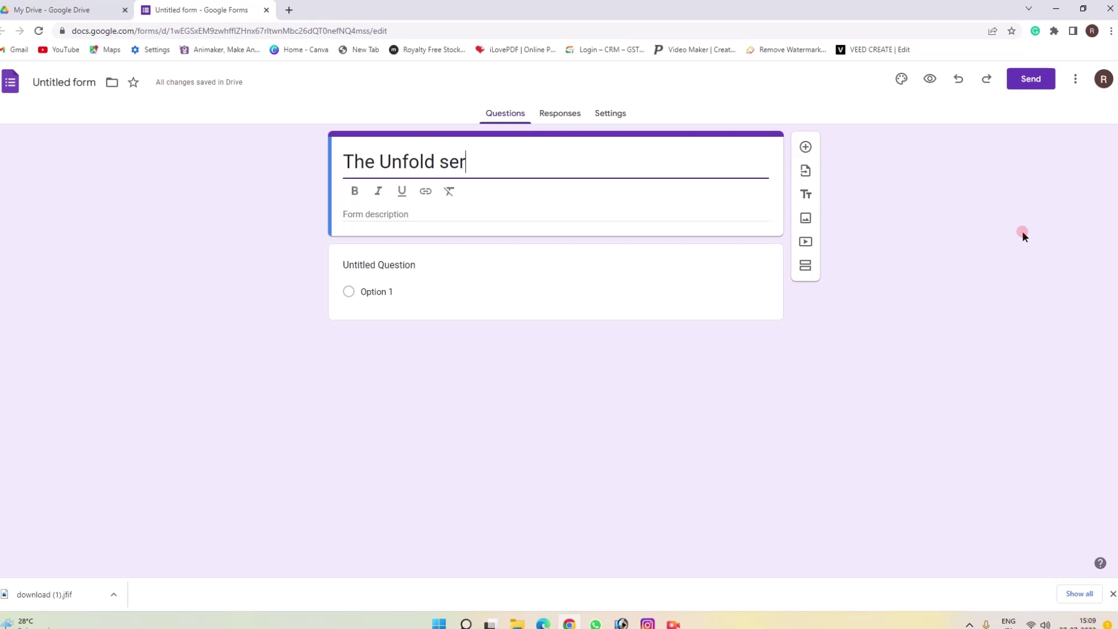
{"action": "type", "text": "vices"}
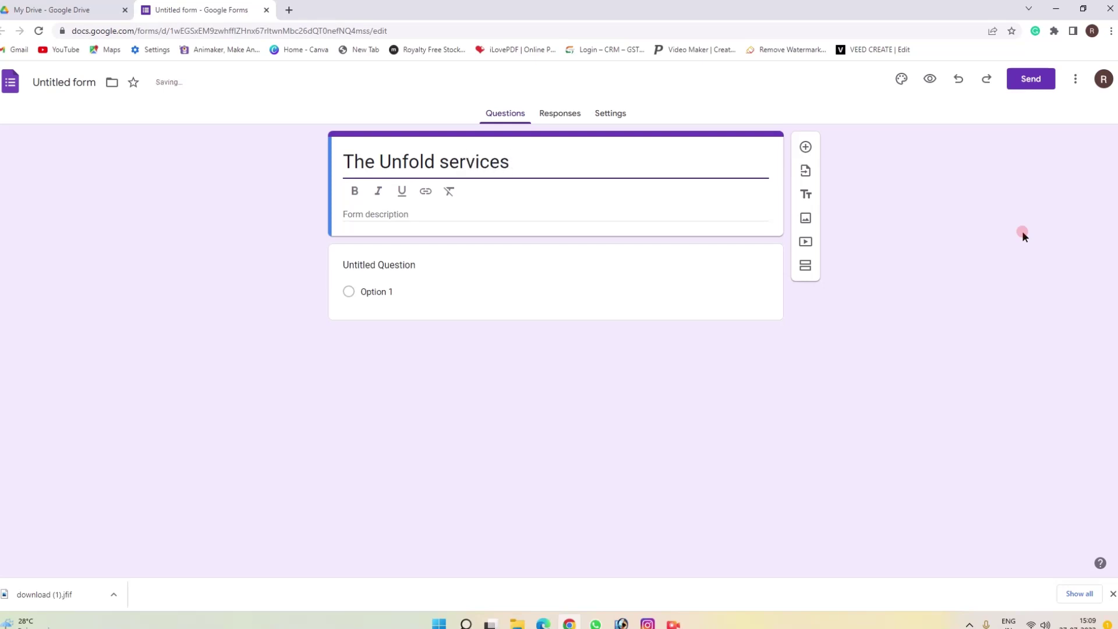
{"action": "left_click", "coordinate": [678, 214]}
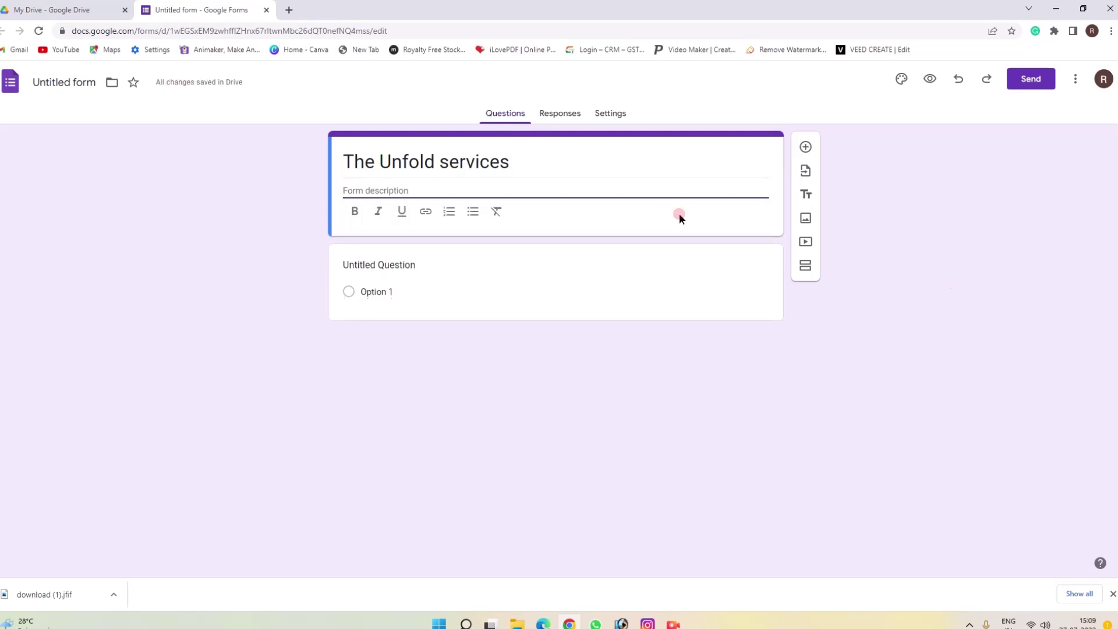
{"action": "type", "text": "You tube cha"}
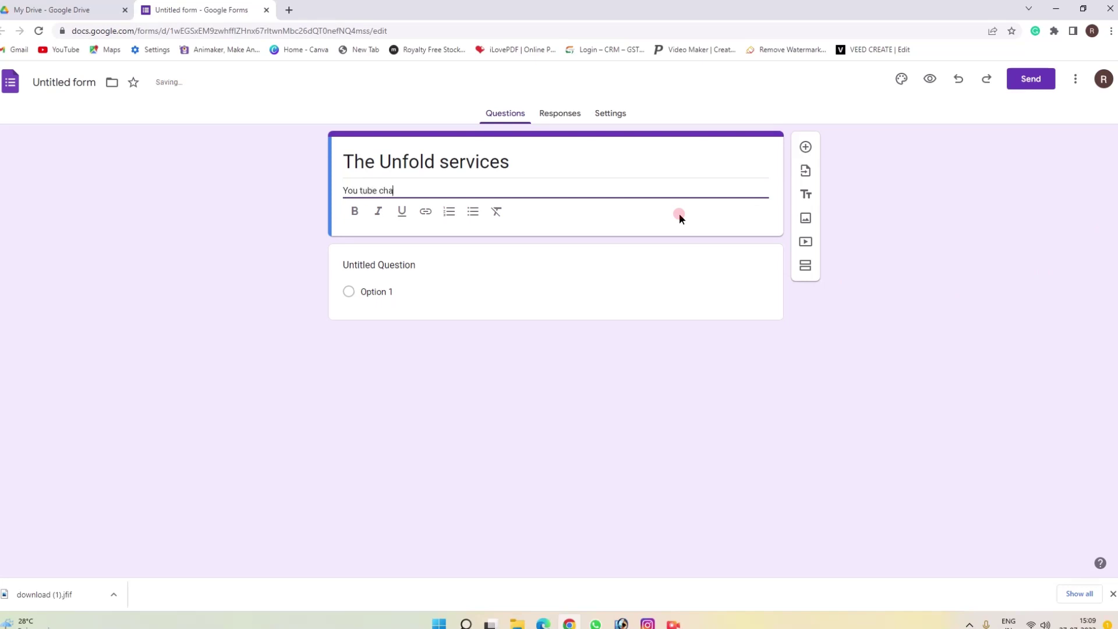
{"action": "type", "text": "nnel"}
- Insert the paintbrushes image from the Work and School themes as the form's header
{"action": "left_click", "coordinate": [901, 79]}
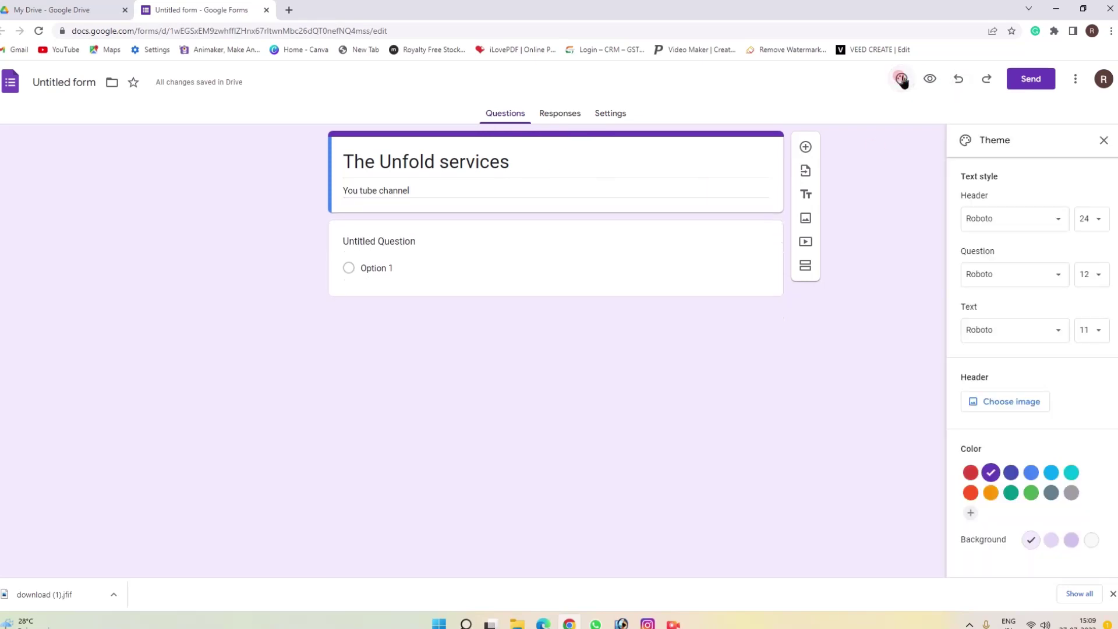
{"action": "left_click", "coordinate": [1005, 411]}
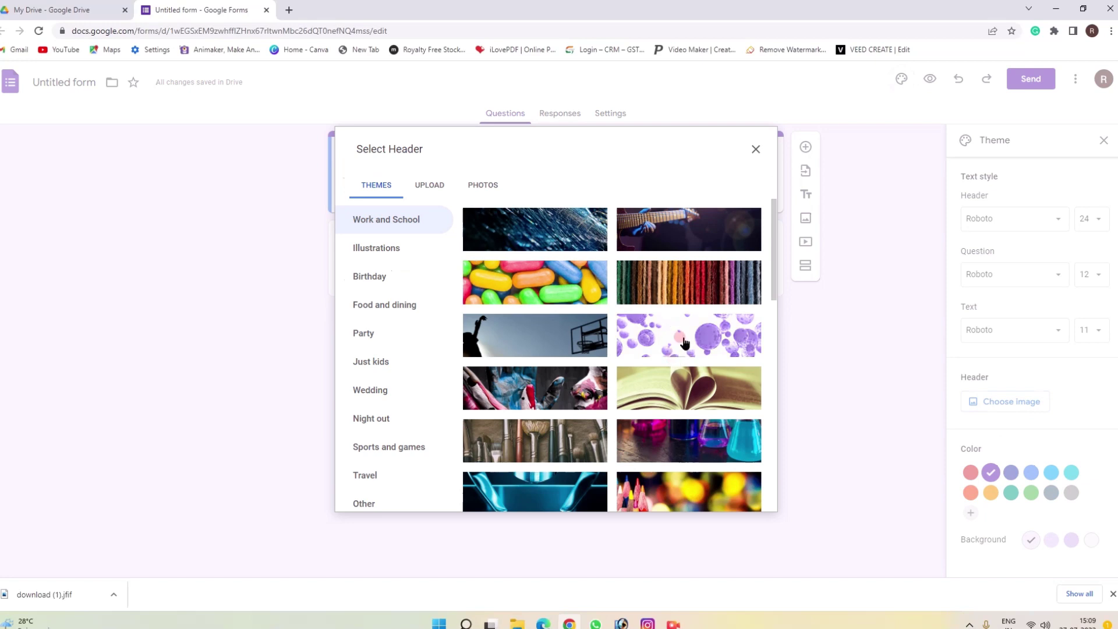
{"action": "scroll", "coordinate": [677, 408], "scroll_direction": "down", "scroll_amount": 1}
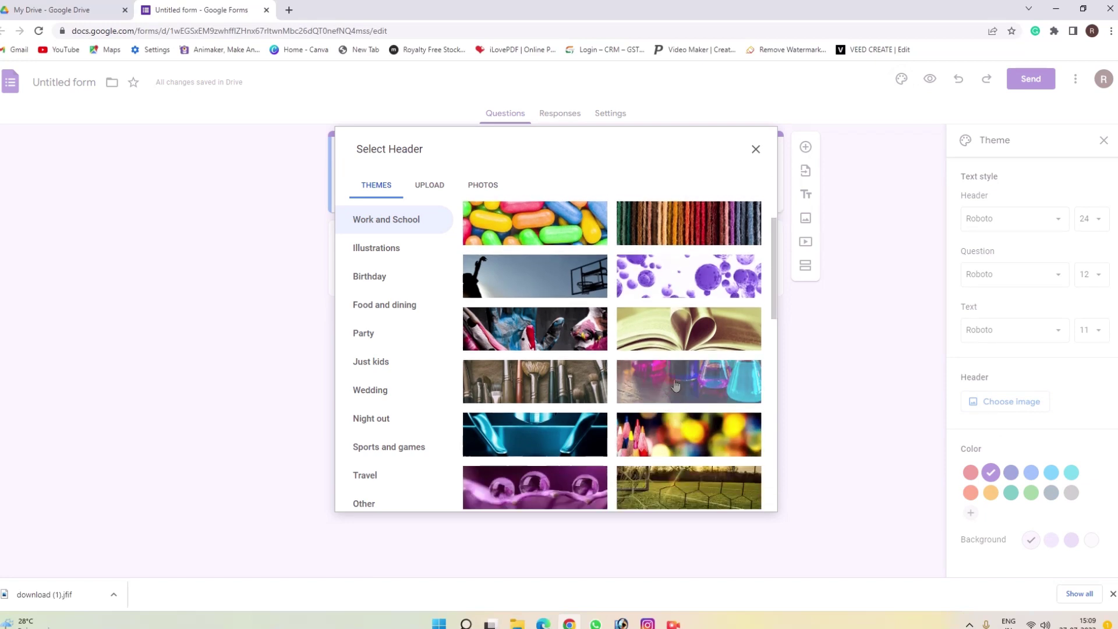
{"action": "left_click", "coordinate": [545, 381]}
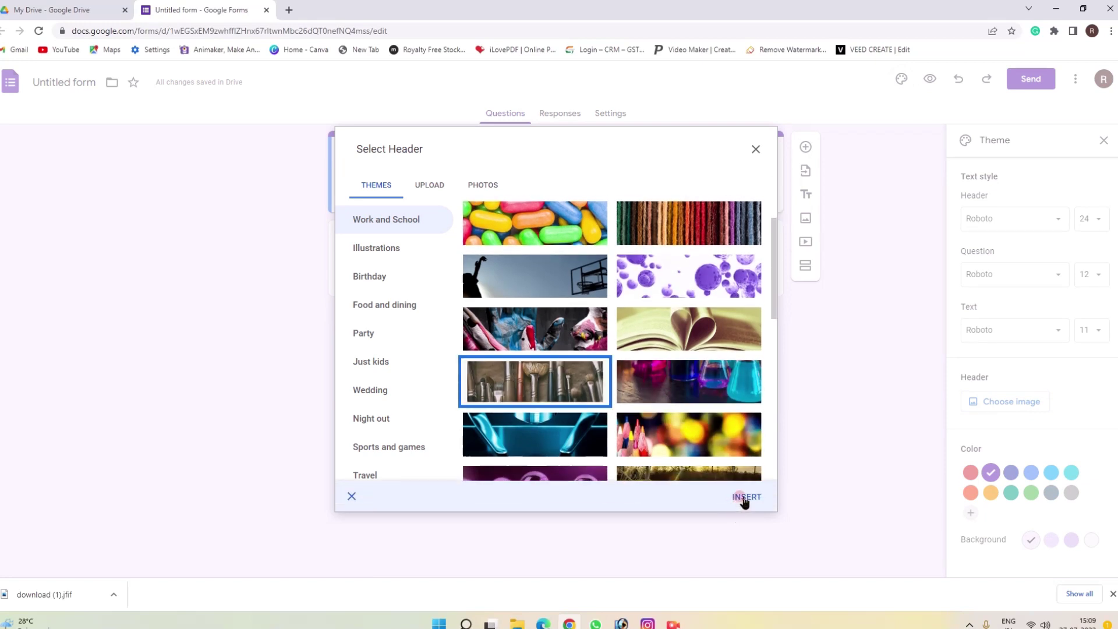
{"action": "left_click", "coordinate": [740, 496]}
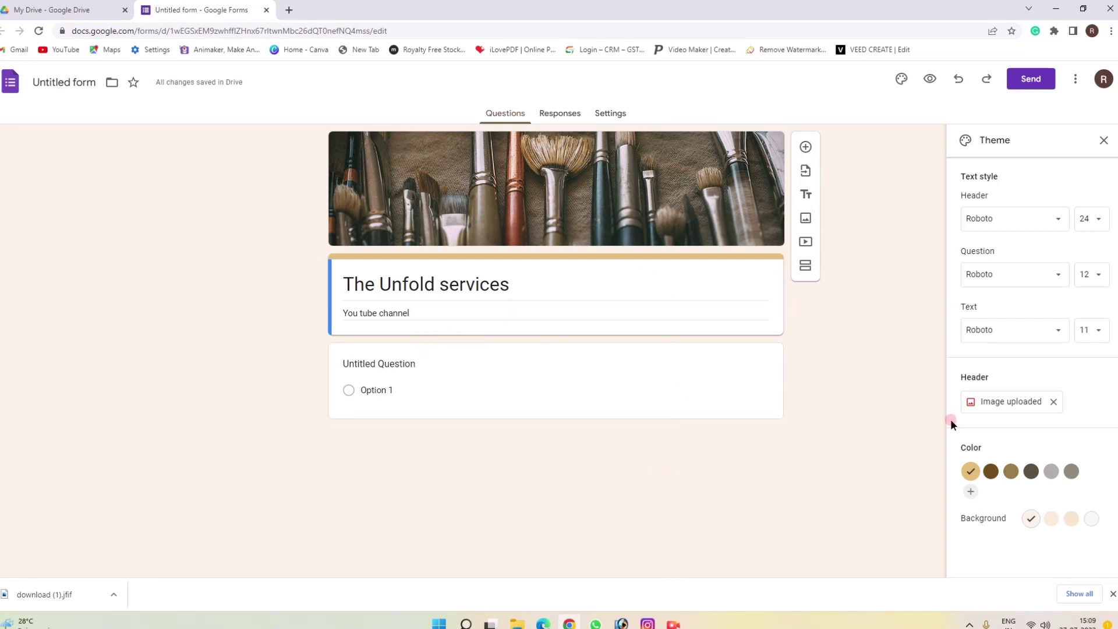
- Try out darker theme colours and a deeper background shade, returning to the tan colour and the first background shade
{"action": "left_click", "coordinate": [994, 472]}
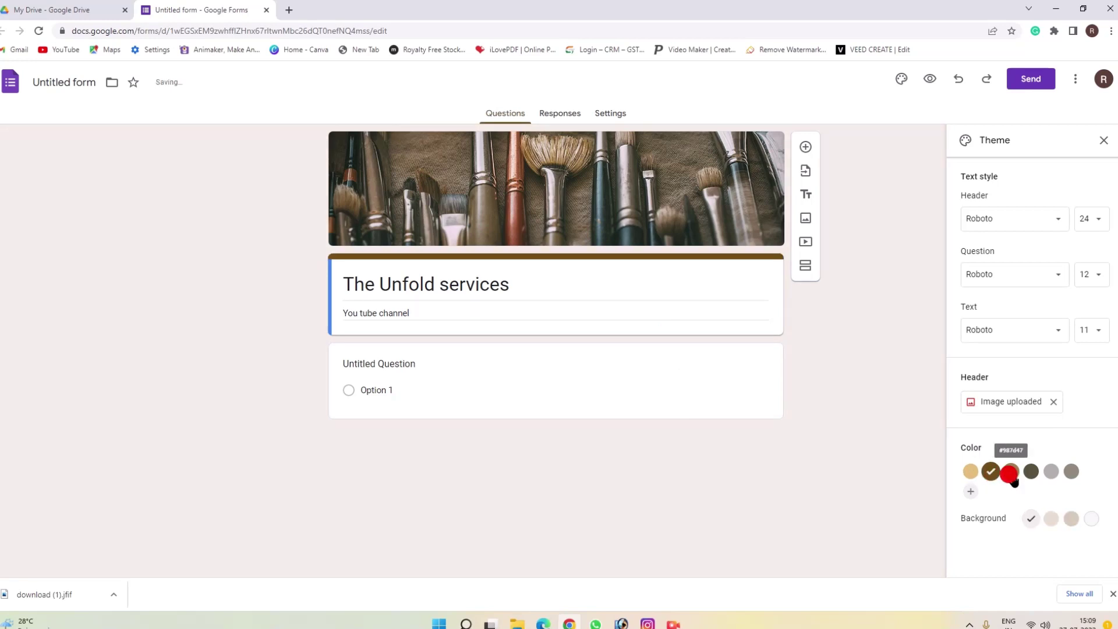
{"action": "left_click", "coordinate": [1010, 472]}
{"action": "left_click", "coordinate": [1026, 473]}
{"action": "left_click", "coordinate": [970, 471]}
{"action": "left_click", "coordinate": [1034, 518]}
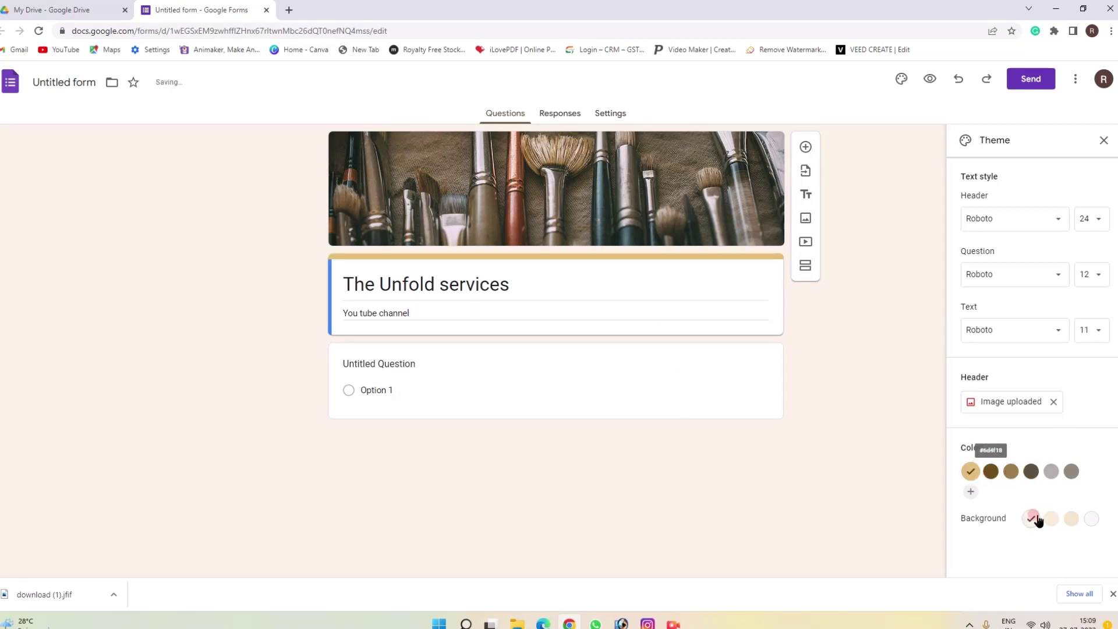
{"action": "left_click", "coordinate": [1072, 518]}
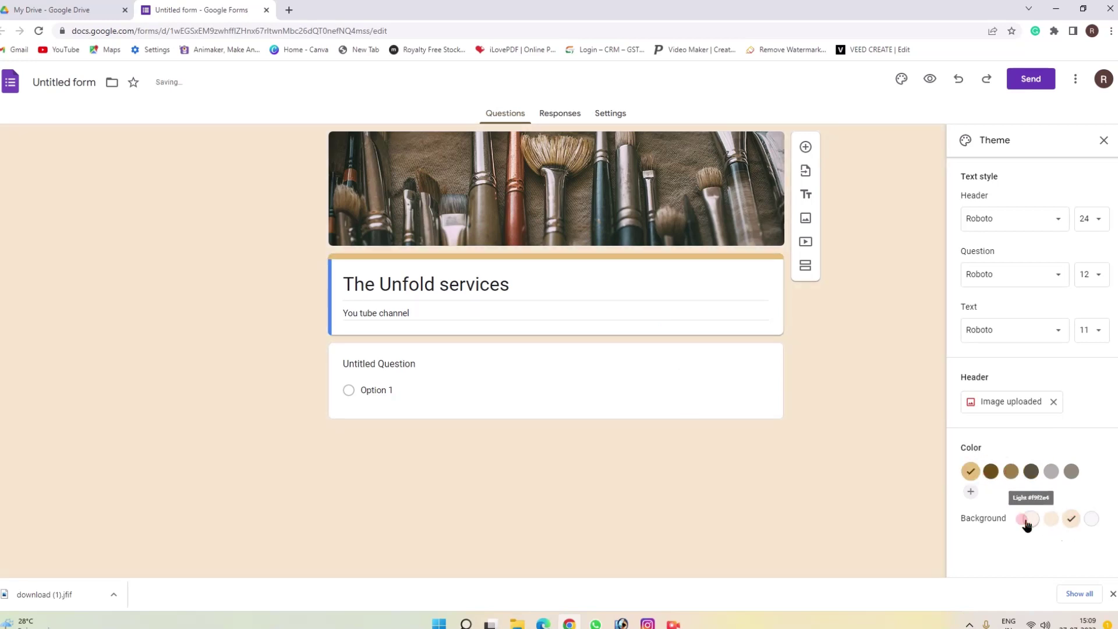
{"action": "left_click", "coordinate": [1028, 518]}
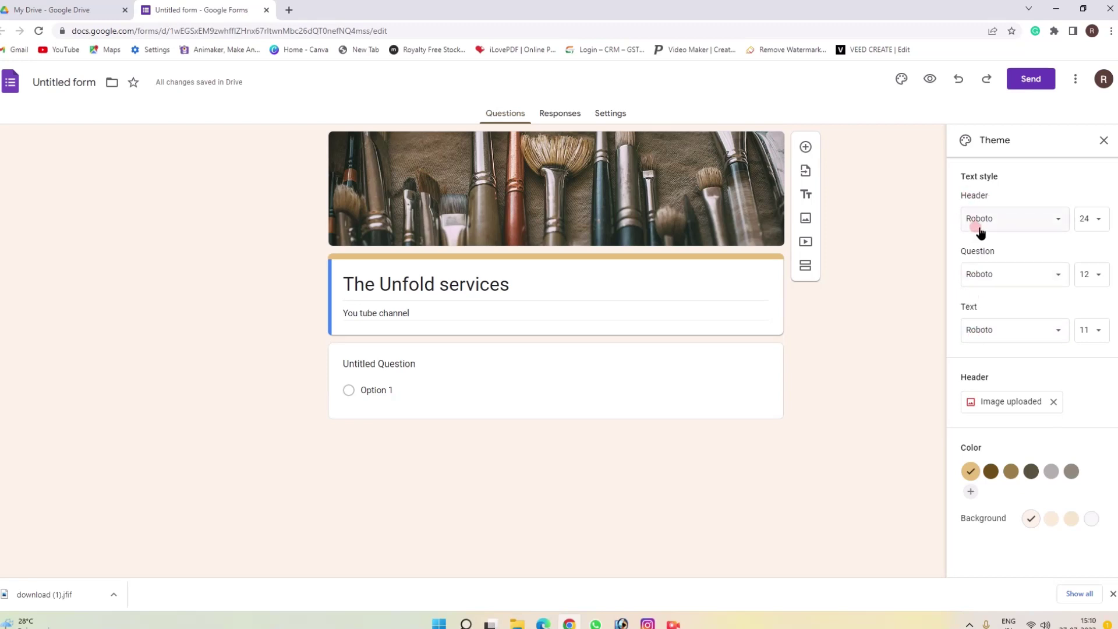
- Try the Lobster font for the form's body text and return it to Roboto
{"action": "left_click", "coordinate": [978, 337]}
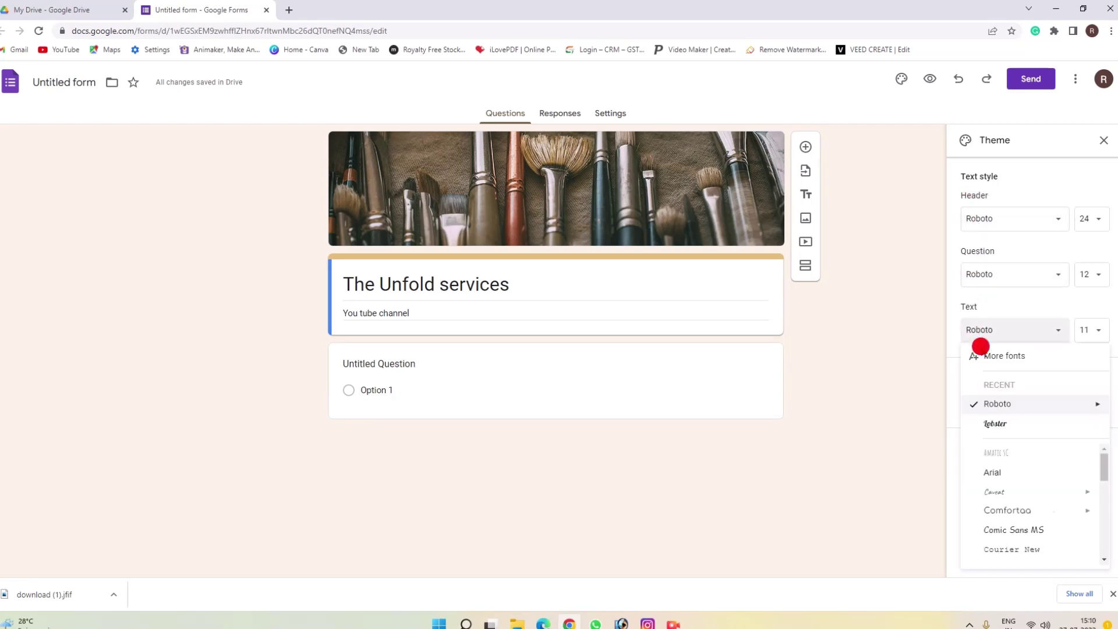
{"action": "left_click", "coordinate": [997, 424]}
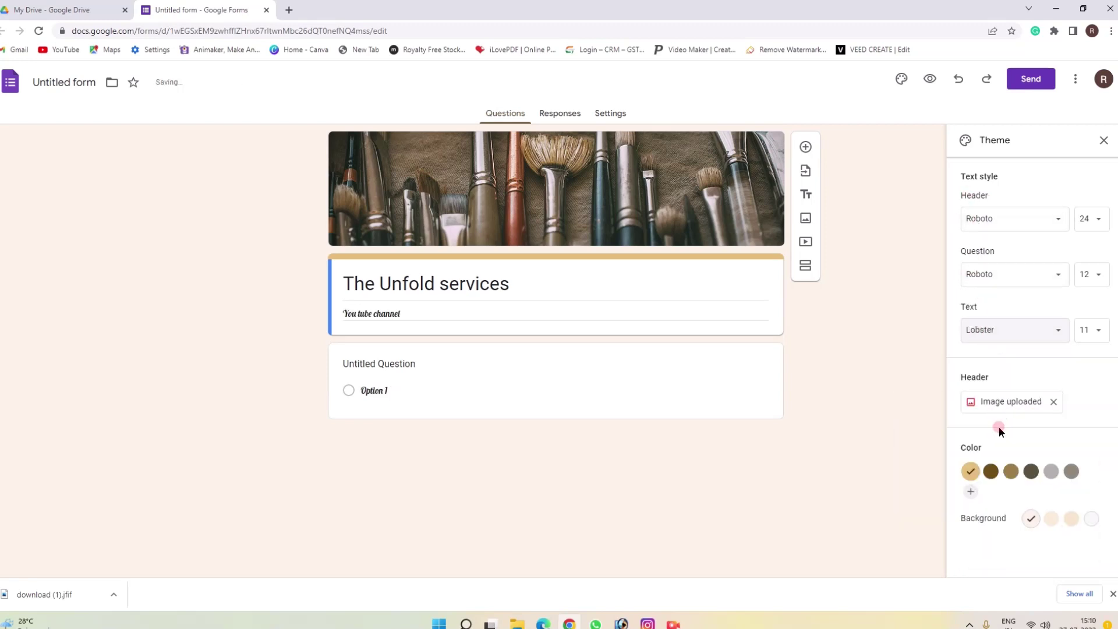
{"action": "left_click", "coordinate": [978, 331]}
{"action": "scroll", "coordinate": [1003, 495], "scroll_direction": "down", "scroll_amount": 2}
{"action": "scroll", "coordinate": [1008, 524], "scroll_direction": "up", "scroll_amount": 2}
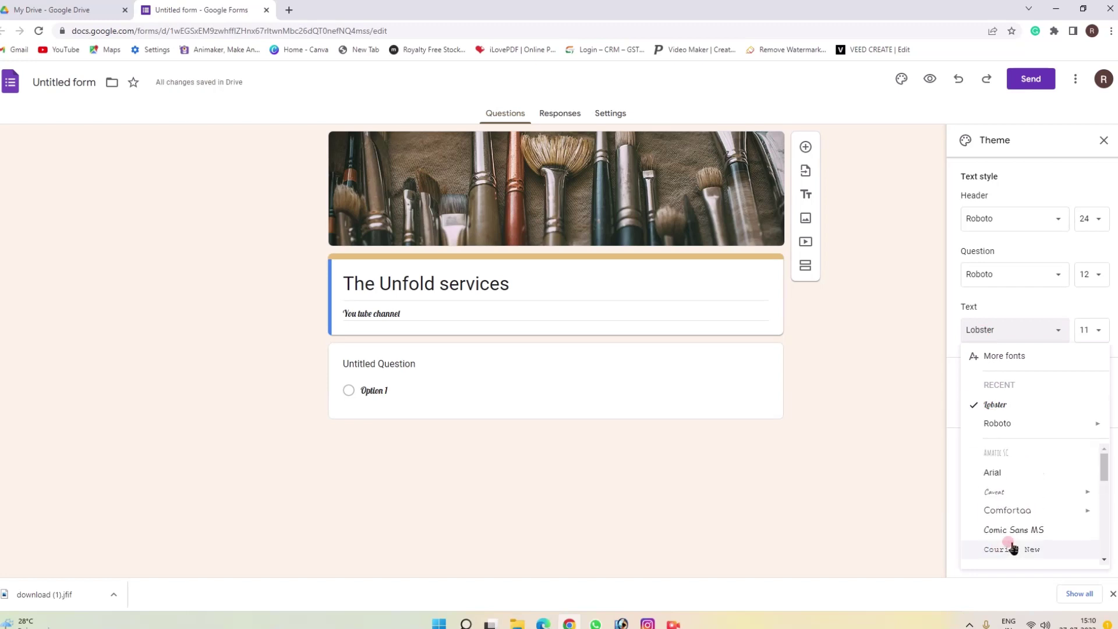
{"action": "scroll", "coordinate": [1016, 518], "scroll_direction": "down", "scroll_amount": 5}
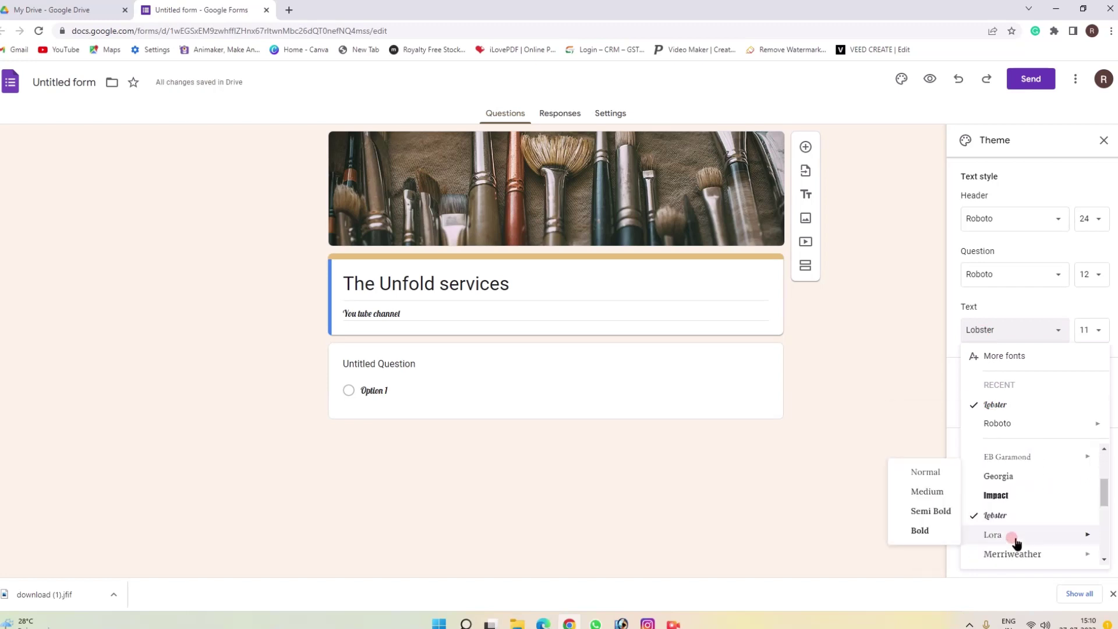
{"action": "scroll", "coordinate": [1016, 541], "scroll_direction": "down", "scroll_amount": 2}
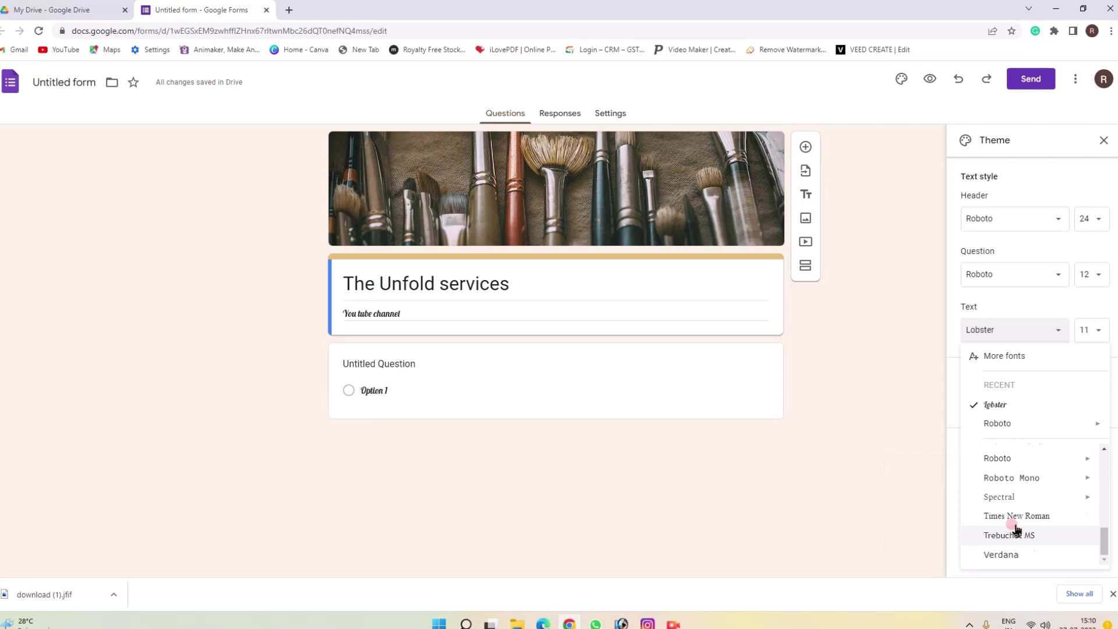
{"action": "left_click", "coordinate": [1001, 459]}
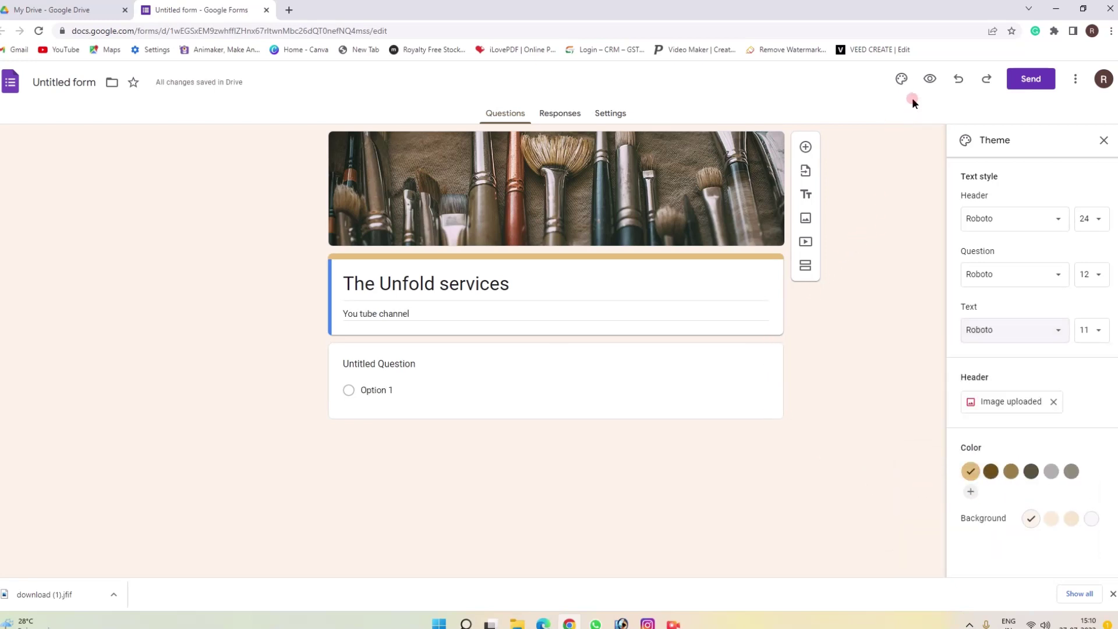
- Name the first question "Name", make it required and set its answer type to Short answer
{"action": "left_click", "coordinate": [532, 381]}
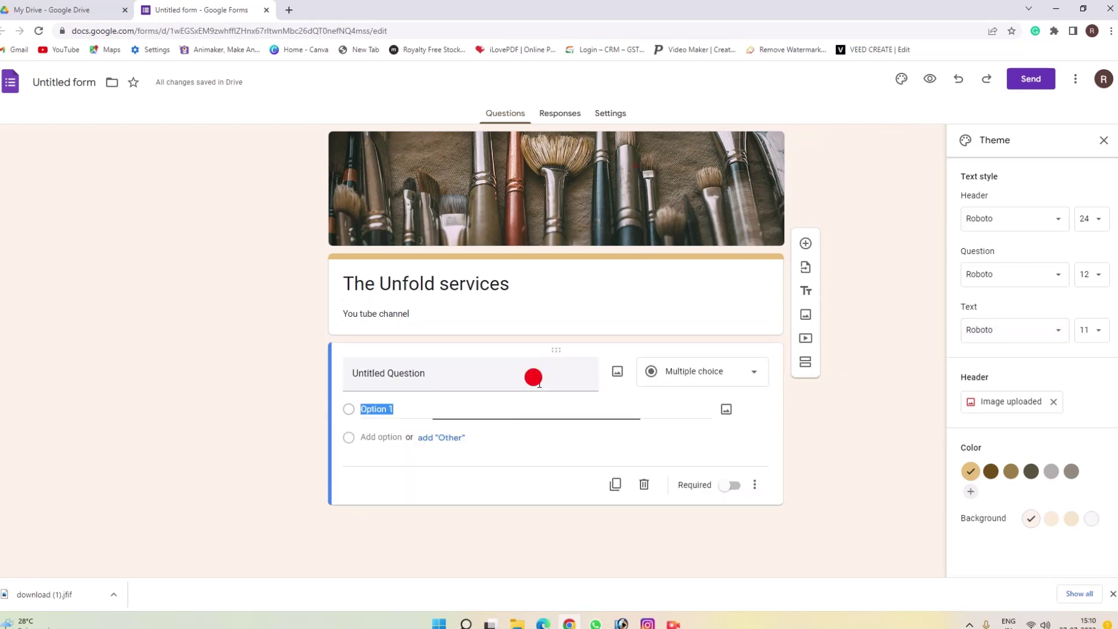
{"action": "left_click", "coordinate": [497, 376]}
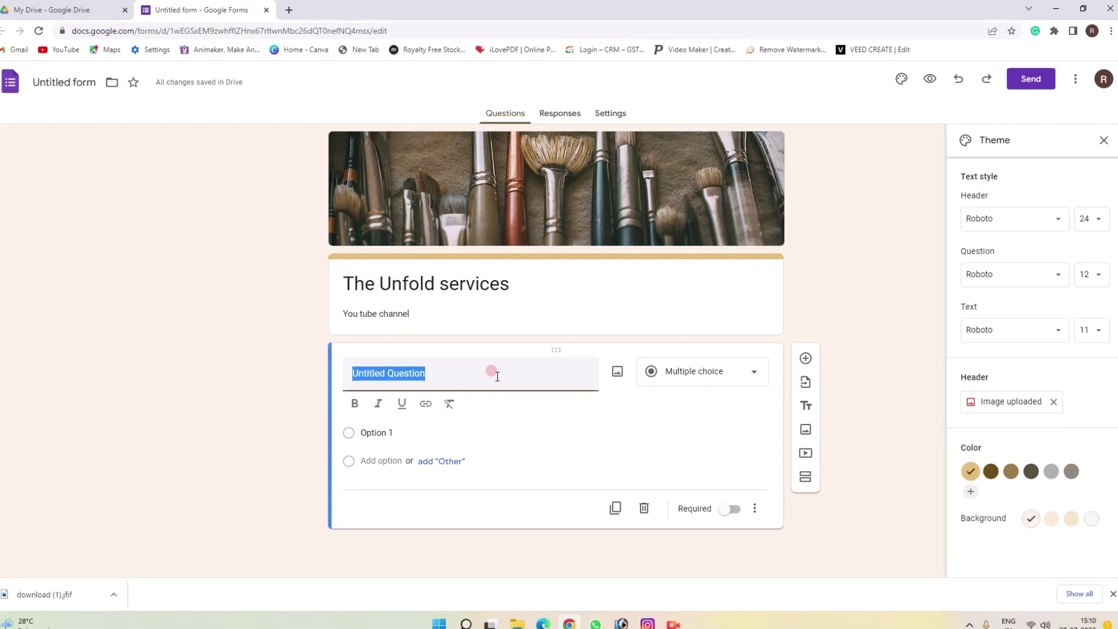
{"action": "type", "text": "Name"}
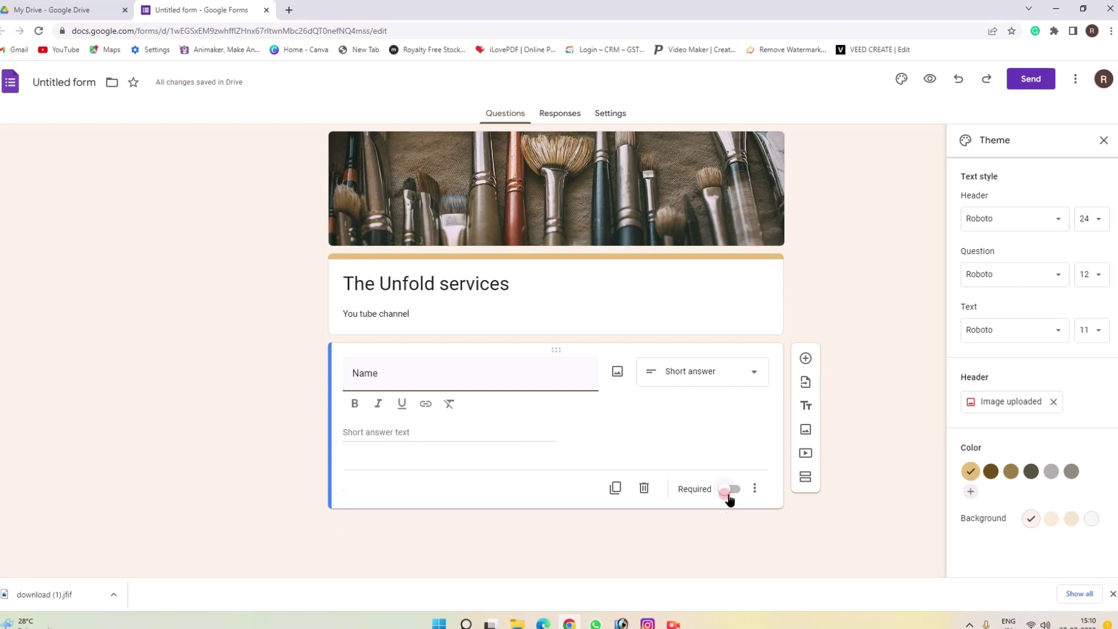
{"action": "left_click", "coordinate": [728, 492]}
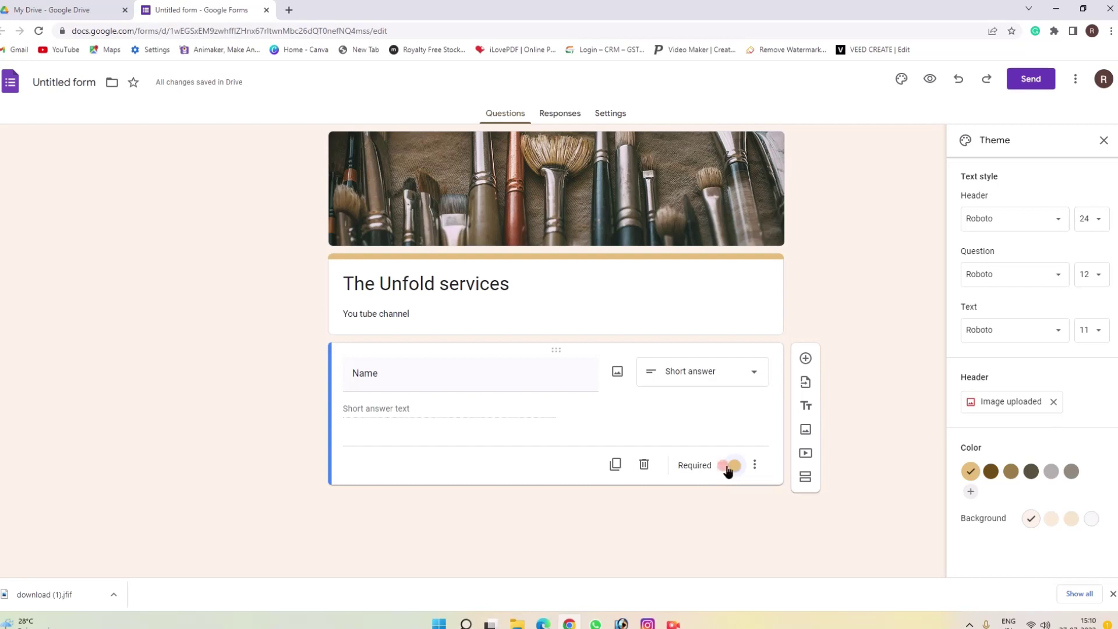
{"action": "left_click", "coordinate": [728, 469]}
{"action": "left_click", "coordinate": [728, 469]}
{"action": "left_click", "coordinate": [725, 382]}
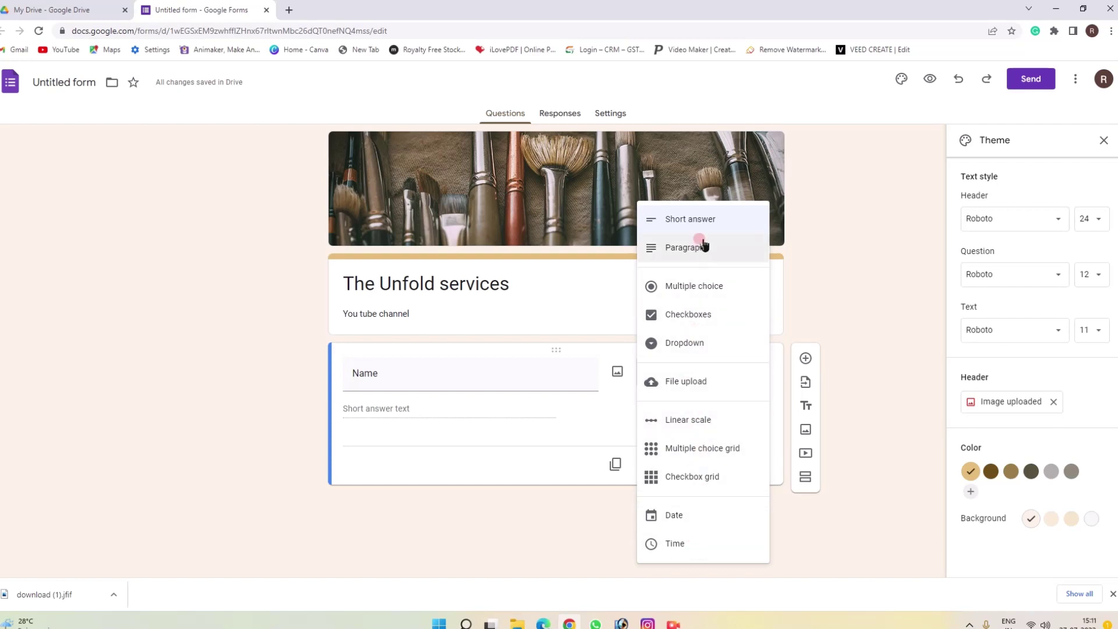
{"action": "left_click", "coordinate": [702, 219]}
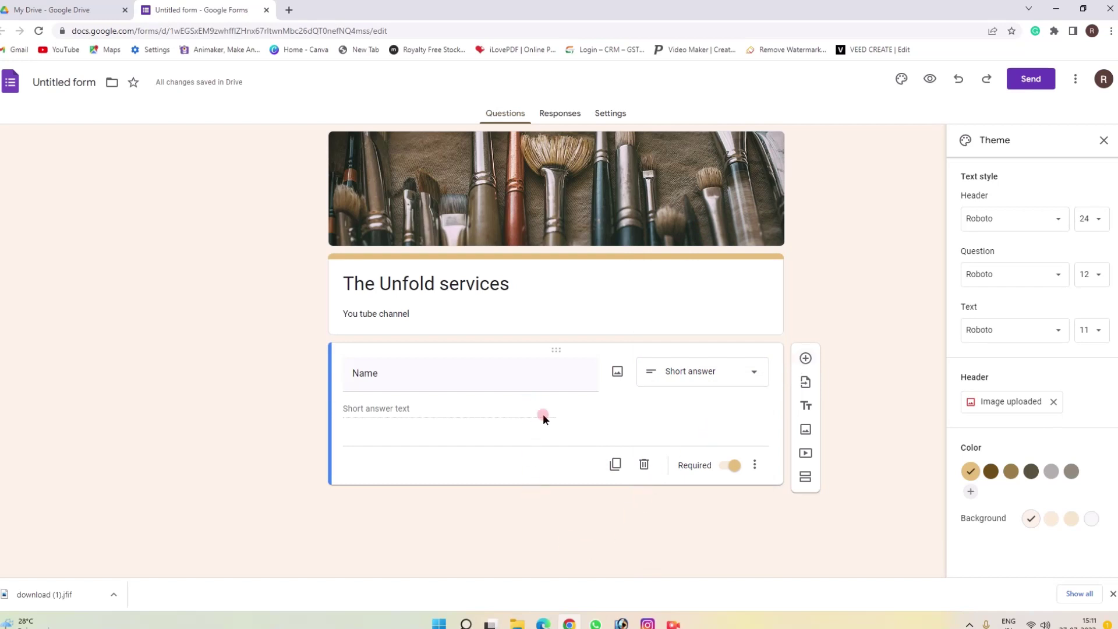
- Add a second question to the form, titled "M Number"
{"action": "left_click", "coordinate": [806, 359]}
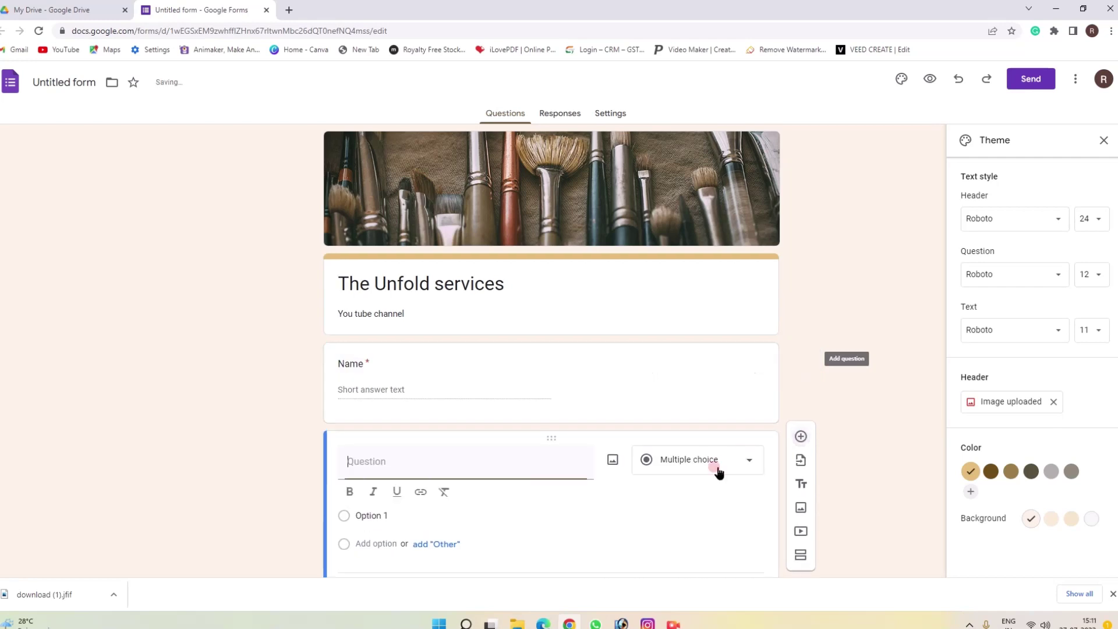
{"action": "left_click", "coordinate": [428, 384]}
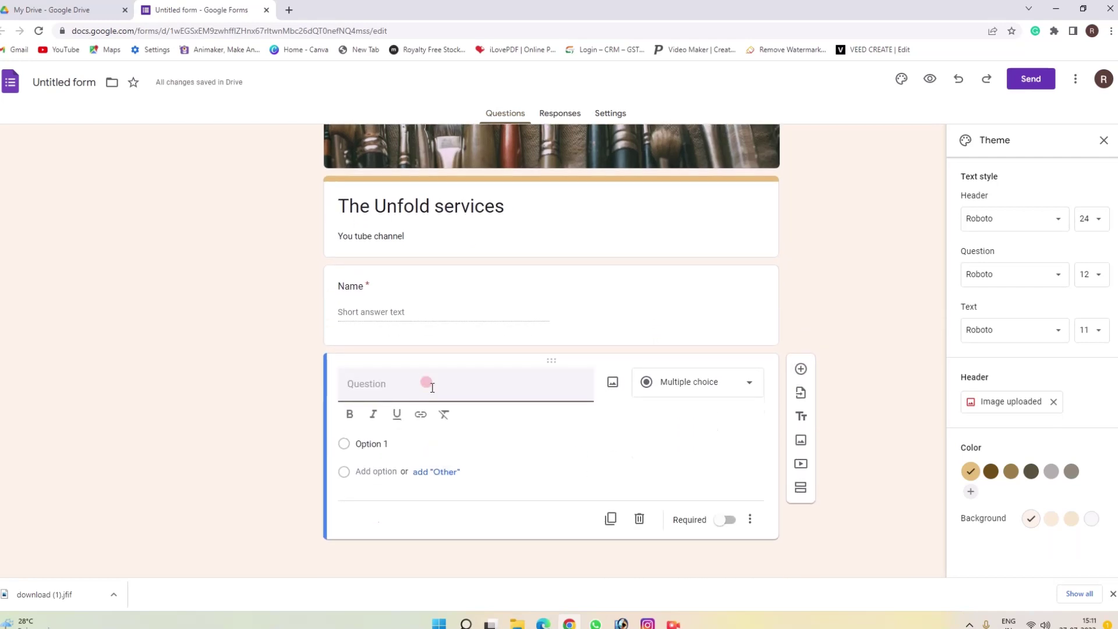
{"action": "type", "text": "m"}
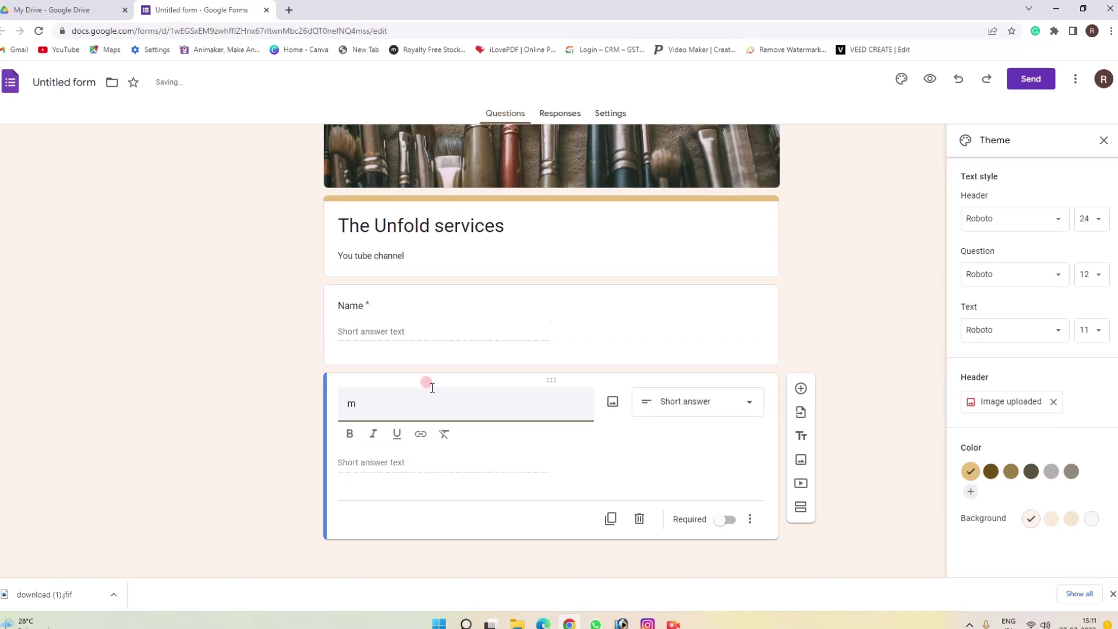
{"action": "key", "text": "BackSpace"}
{"action": "type", "text": "M nUMBER"}
{"action": "key", "text": "BackSpace"}
{"action": "key", "text": "BackSpace"}
{"action": "key", "text": "BackSpace"}
{"action": "key", "text": "BackSpace"}
{"action": "key", "text": "BackSpace"}
{"action": "key", "text": "BackSpace"}
{"action": "type", "text": "Number"}
- Set the M Number question's answer type to Short answer and make it required
{"action": "left_click", "coordinate": [675, 412]}
{"action": "left_click", "coordinate": [693, 220]}
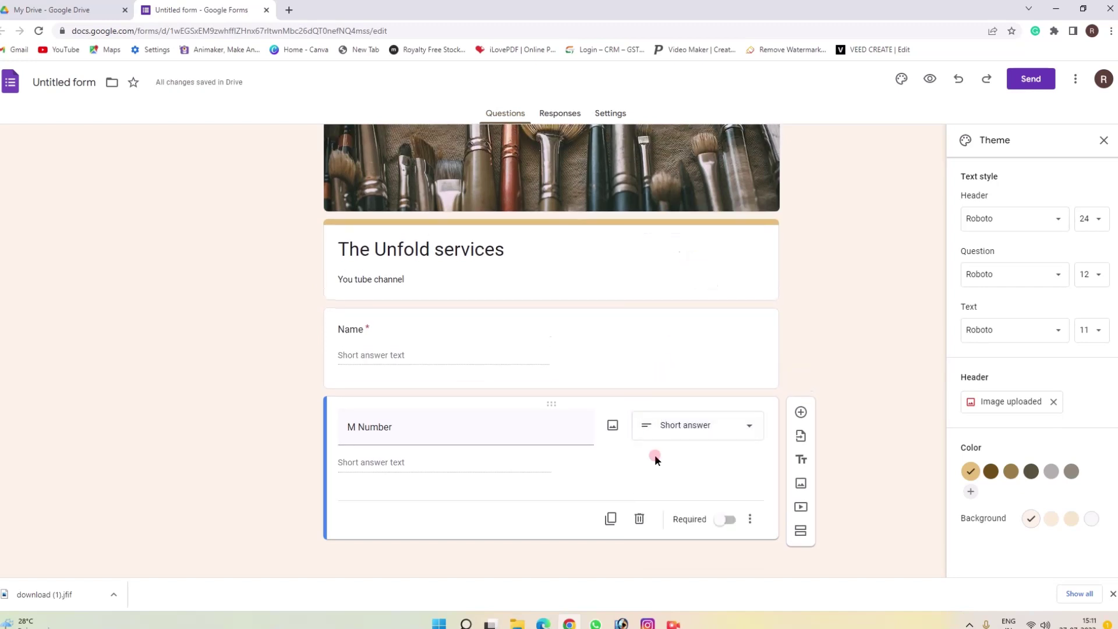
{"action": "left_click", "coordinate": [732, 526]}
- Add a third question titled "age" below M Number
{"action": "left_click", "coordinate": [800, 412]}
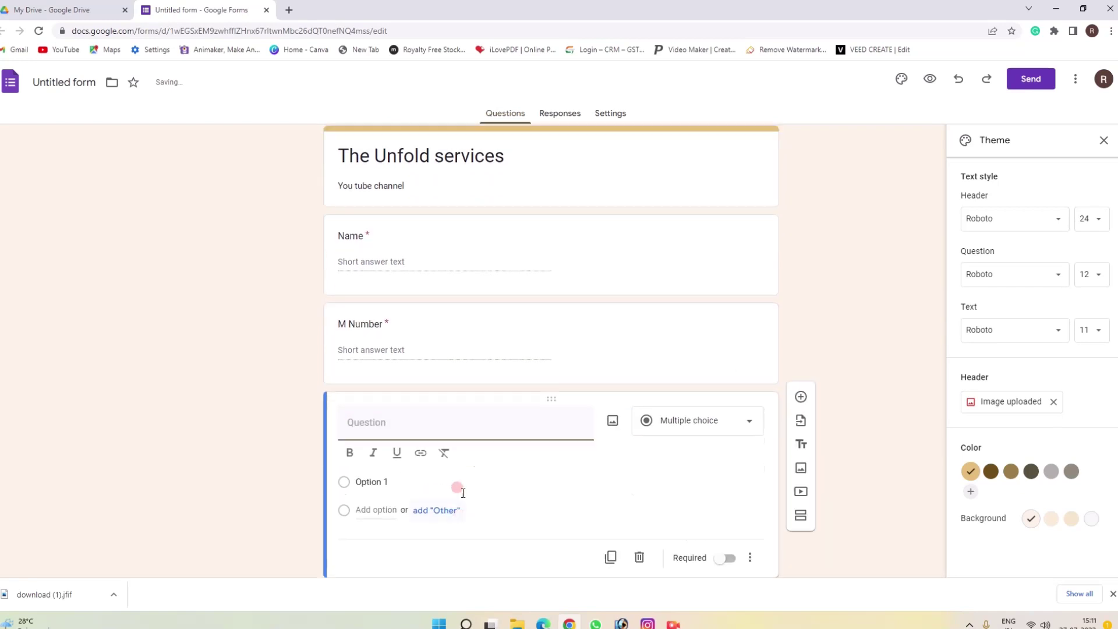
{"action": "left_click", "coordinate": [411, 444]}
{"action": "type", "text": "age"}
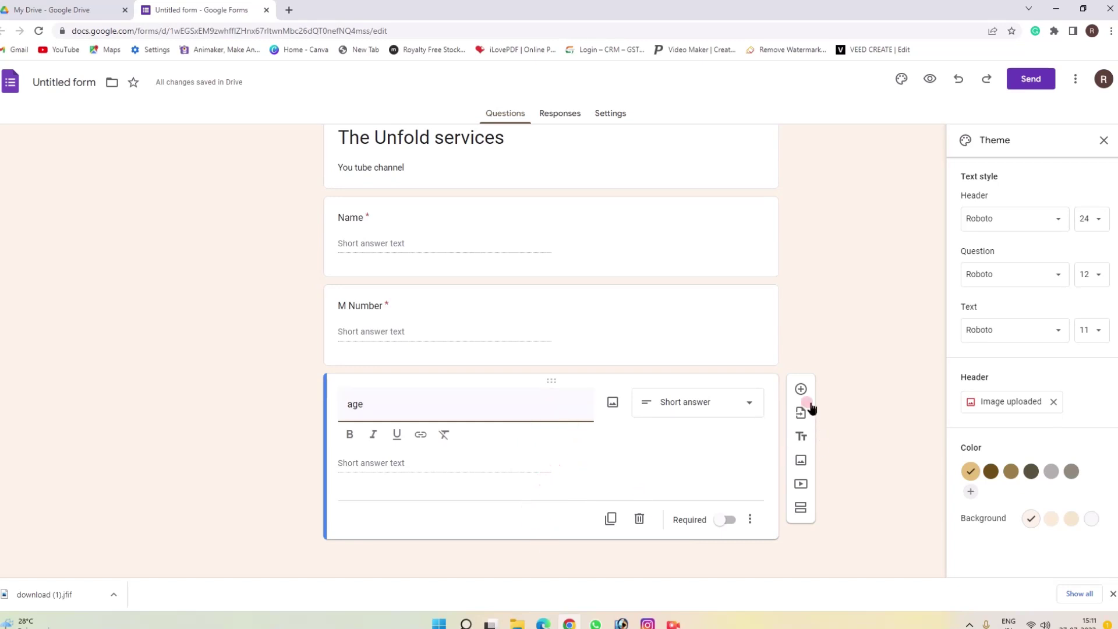
- Add a question titled "rating" below age and set its answer type to Dropdown
{"action": "left_click", "coordinate": [801, 389]}
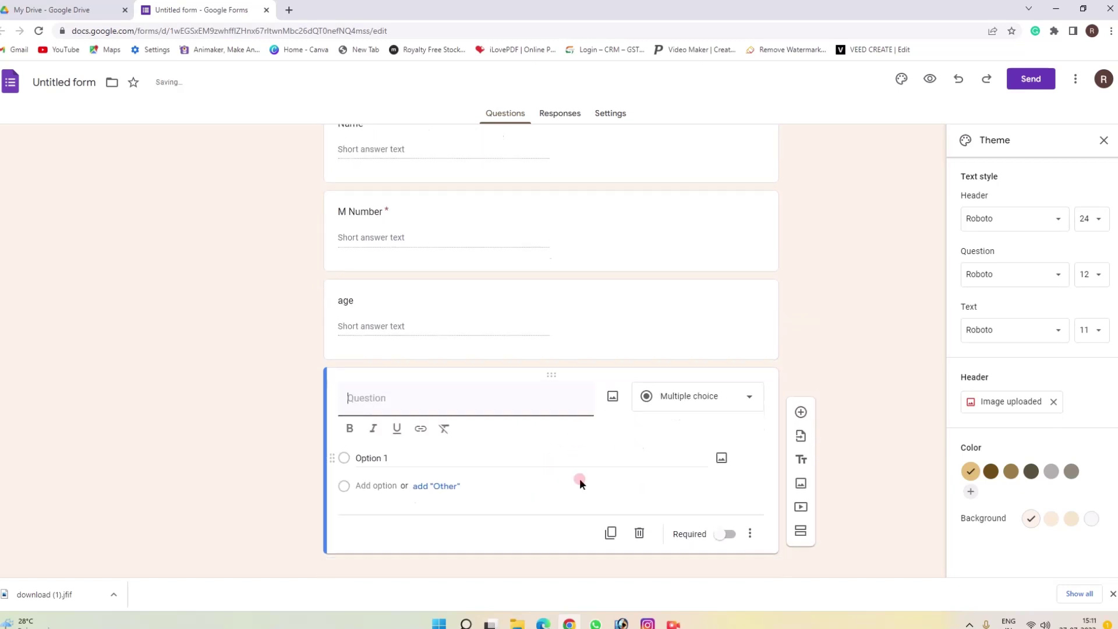
{"action": "left_click", "coordinate": [463, 385]}
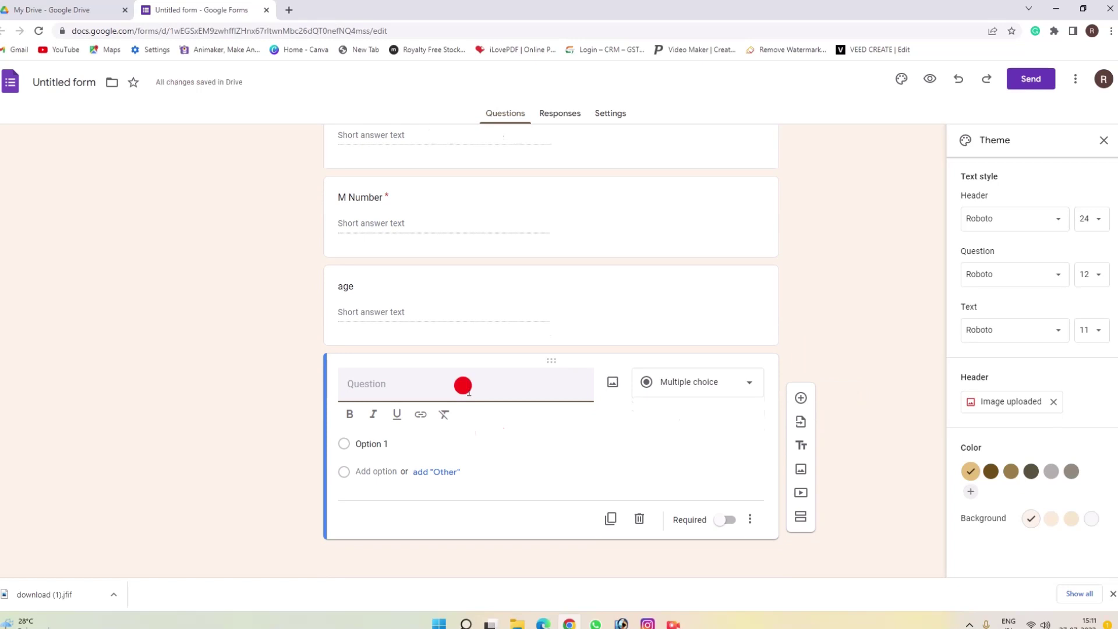
{"action": "type", "text": "rating"}
{"action": "left_click", "coordinate": [687, 399]}
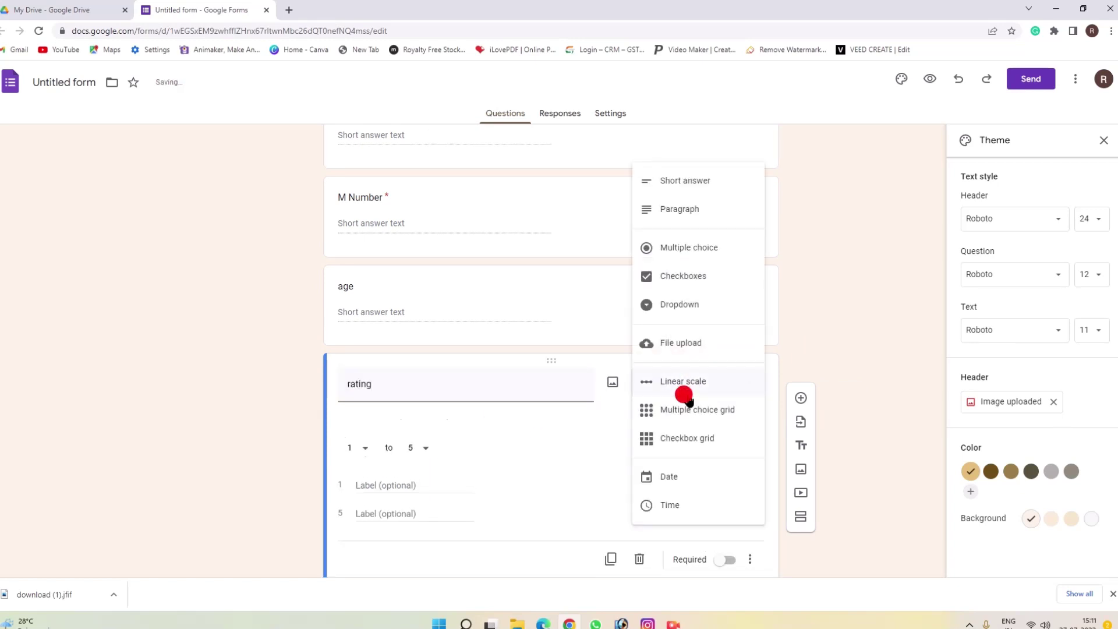
{"action": "left_click", "coordinate": [649, 304]}
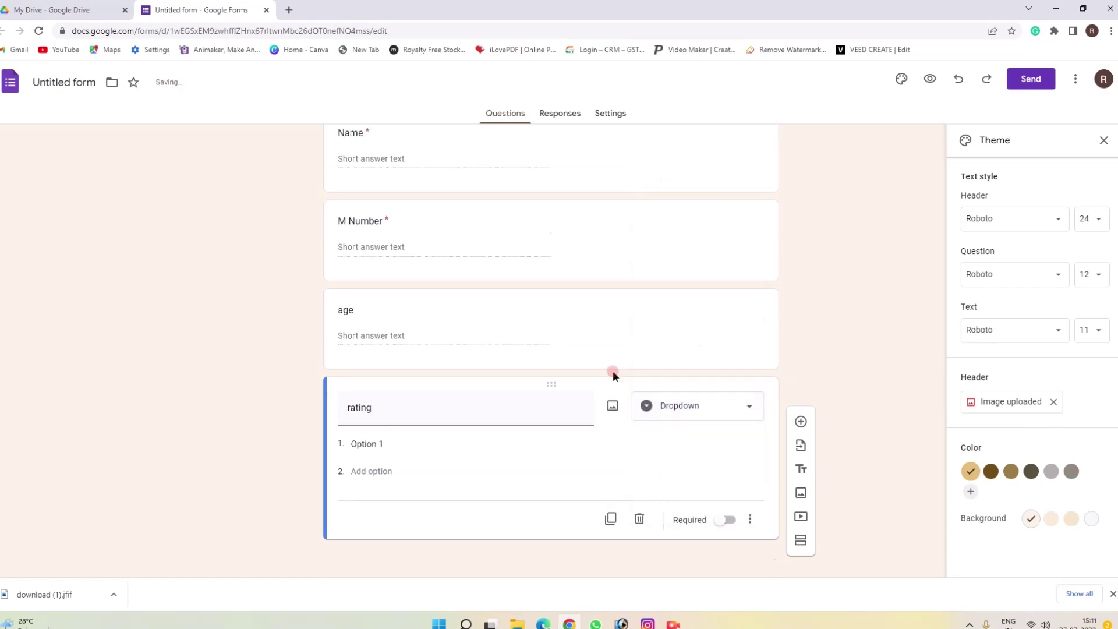
- Give the rating question the options 5, 4, 3, 2 and 1, and make it required
{"action": "left_click", "coordinate": [377, 441]}
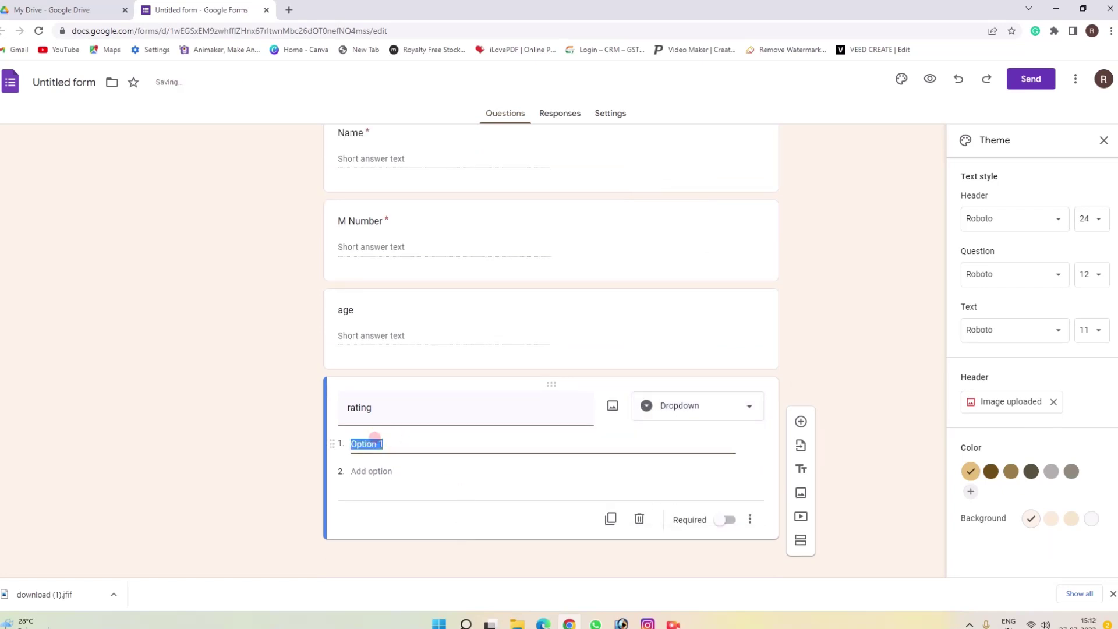
{"action": "type", "text": "5"}
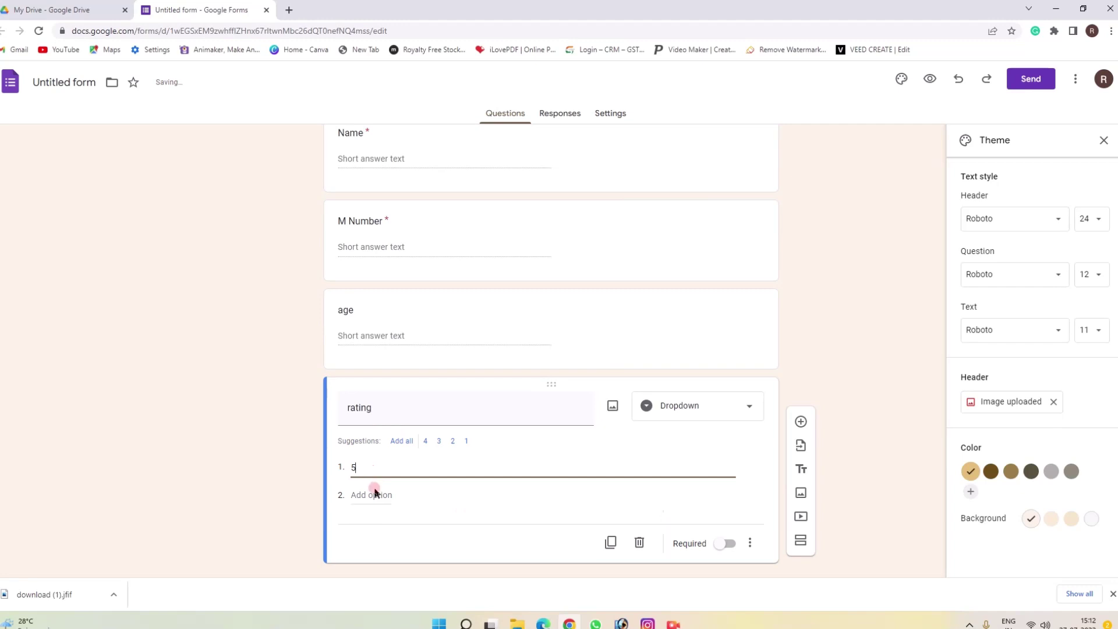
{"action": "left_click", "coordinate": [382, 498]}
{"action": "left_click", "coordinate": [374, 523]}
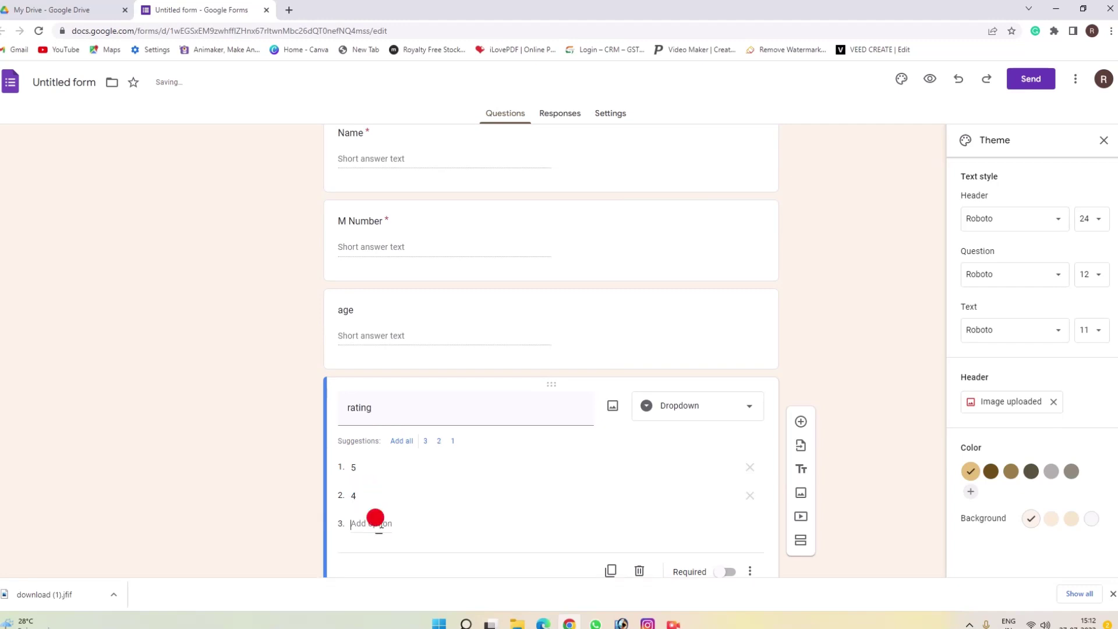
{"action": "left_click", "coordinate": [378, 552]}
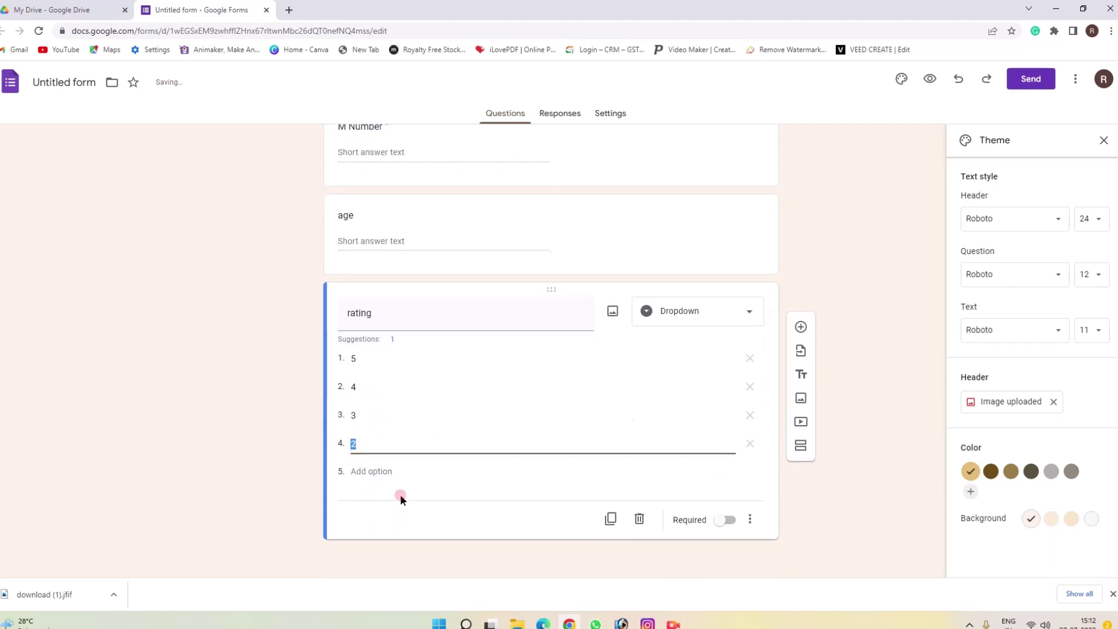
{"action": "left_click", "coordinate": [379, 472]}
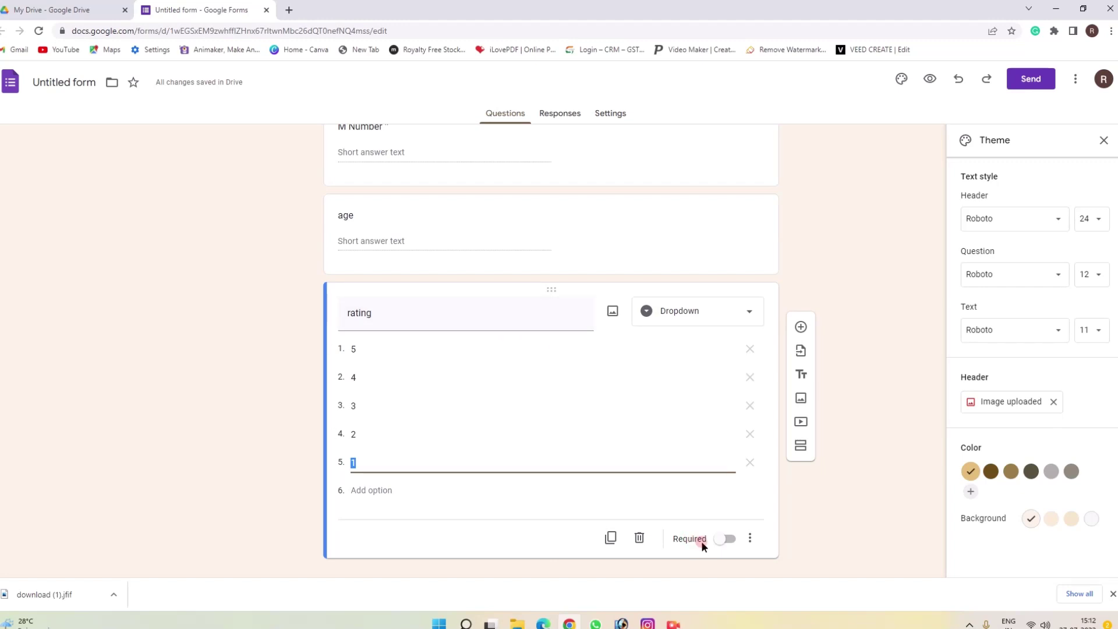
{"action": "left_click", "coordinate": [719, 541]}
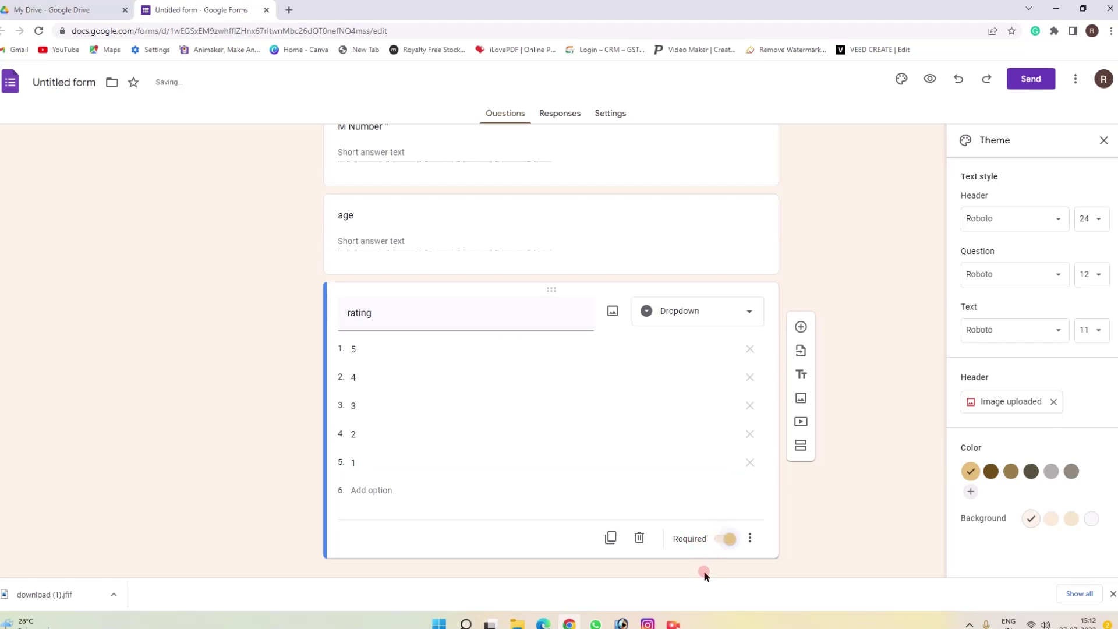
- Add a question titled "Image or video" below the rating question
{"action": "left_click", "coordinate": [800, 327]}
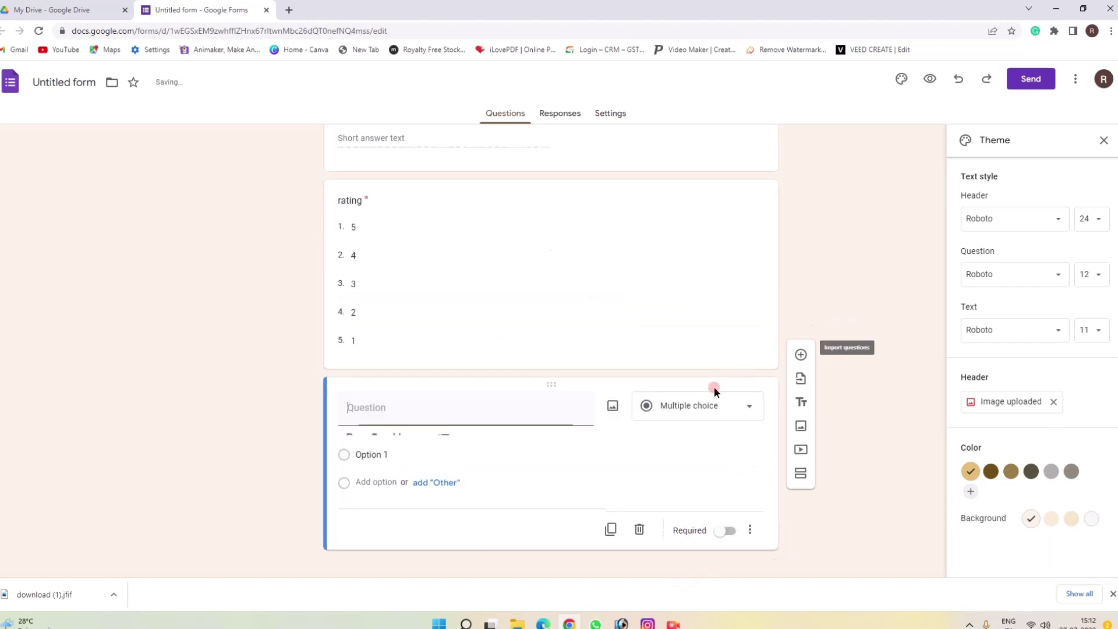
{"action": "left_click", "coordinate": [464, 409]}
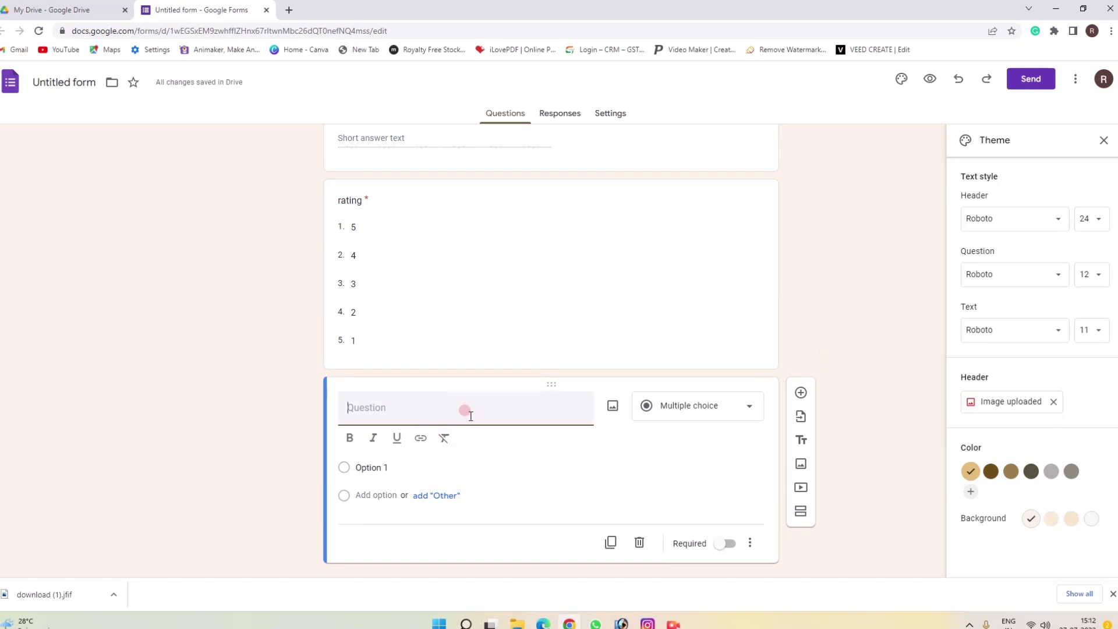
{"action": "type", "text": "Ime"}
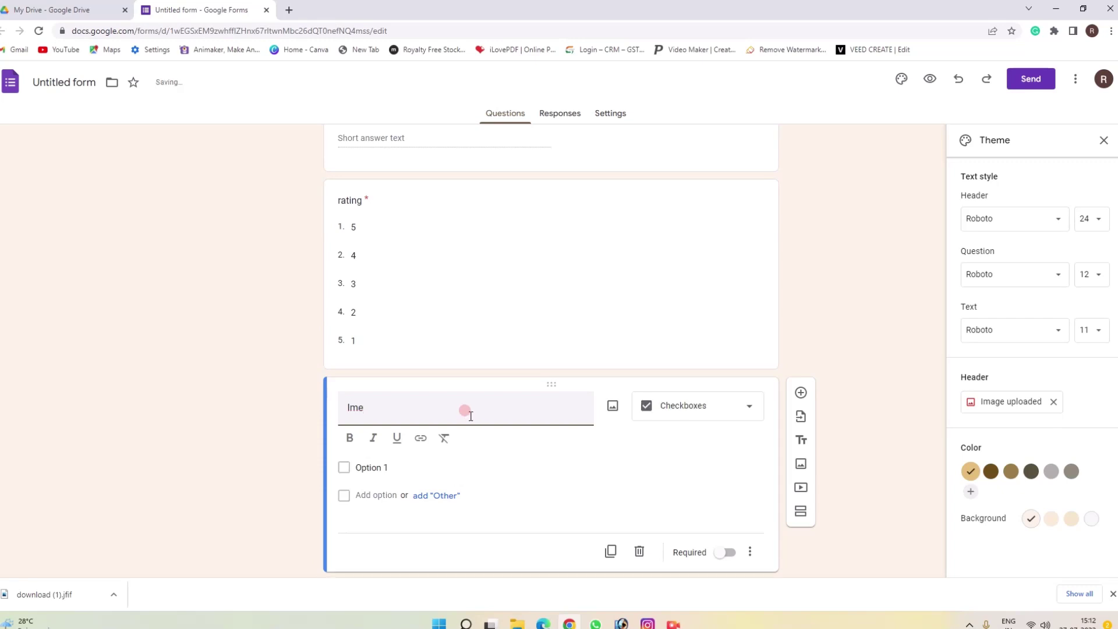
{"action": "key", "text": "BackSpace"}
{"action": "type", "text": "age "}
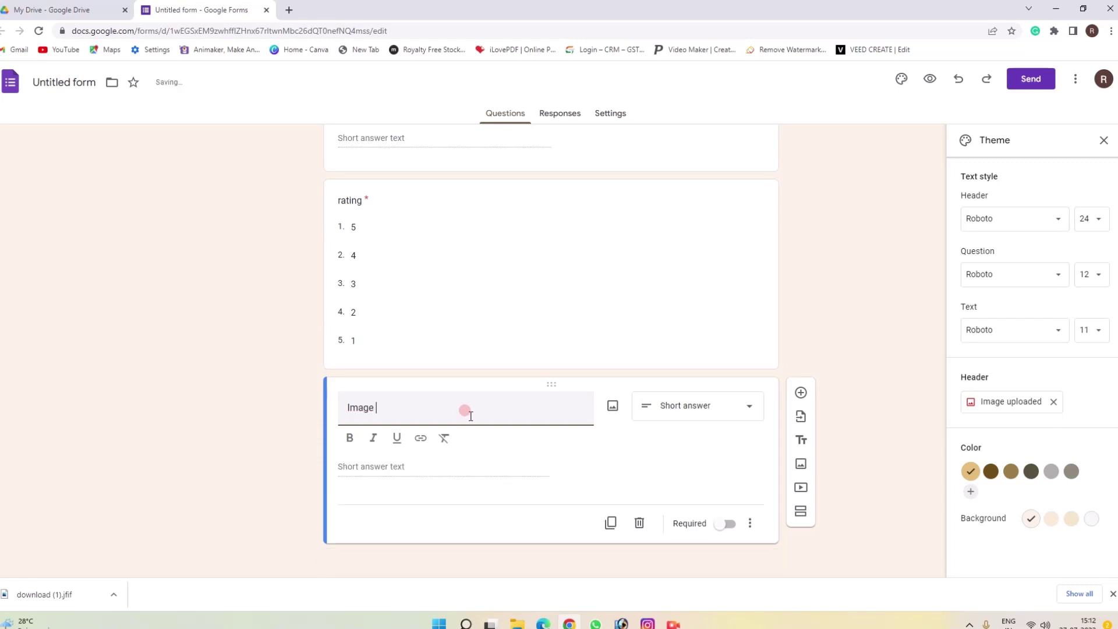
{"action": "type", "text": "or video"}
- Change the Image or video question's answer type to File upload and accept the upload notice
{"action": "left_click", "coordinate": [693, 417]}
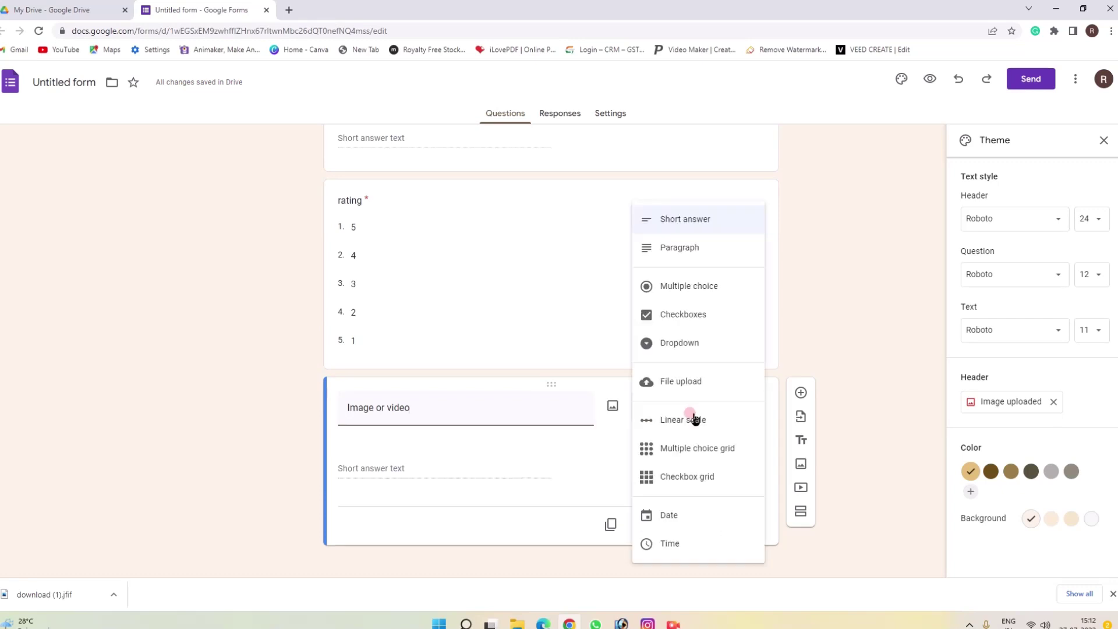
{"action": "left_click", "coordinate": [708, 388]}
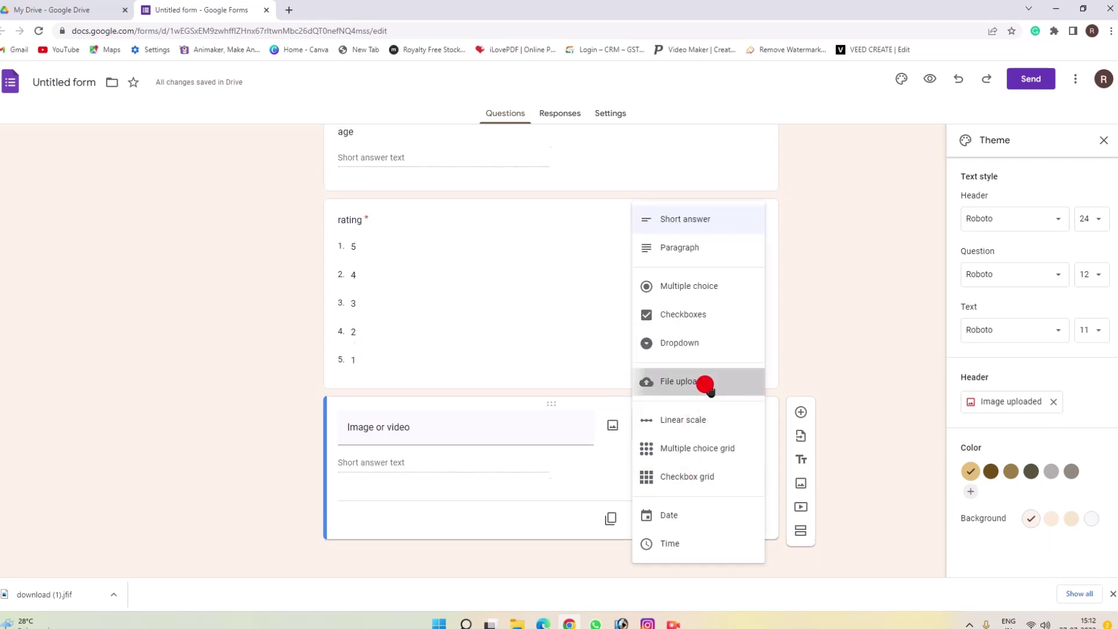
{"action": "left_click", "coordinate": [735, 517]}
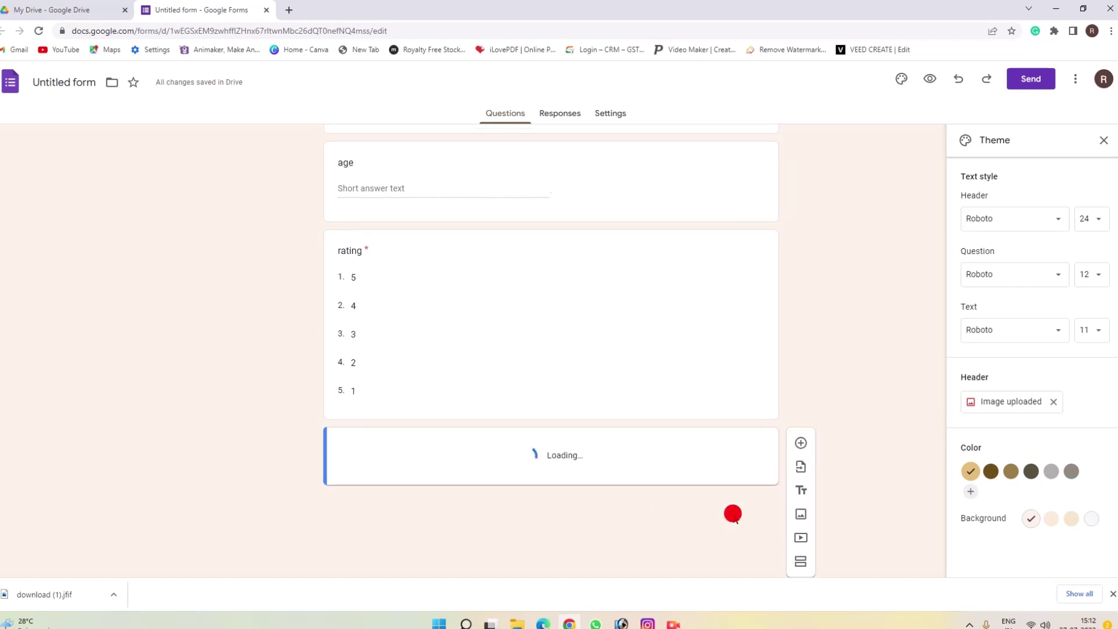
{"action": "left_click", "coordinate": [492, 494]}
{"action": "scroll", "coordinate": [507, 434], "scroll_direction": "down", "scroll_amount": 2}
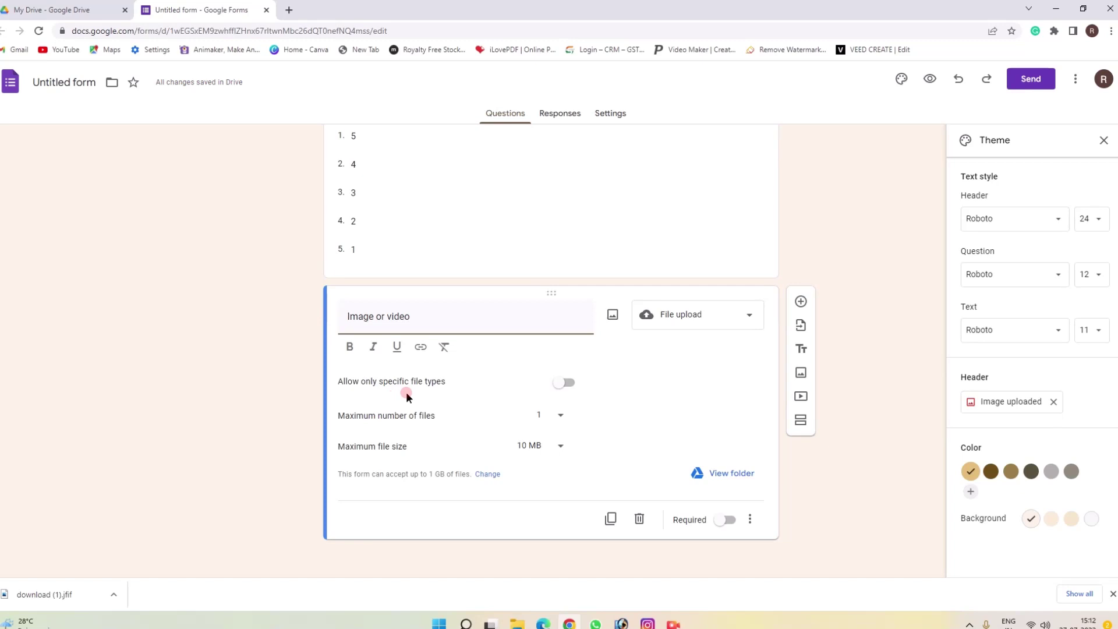
- Try restricting the uploads to specific file types with Video selected, and turn the restriction off again
{"action": "left_click", "coordinate": [564, 385]}
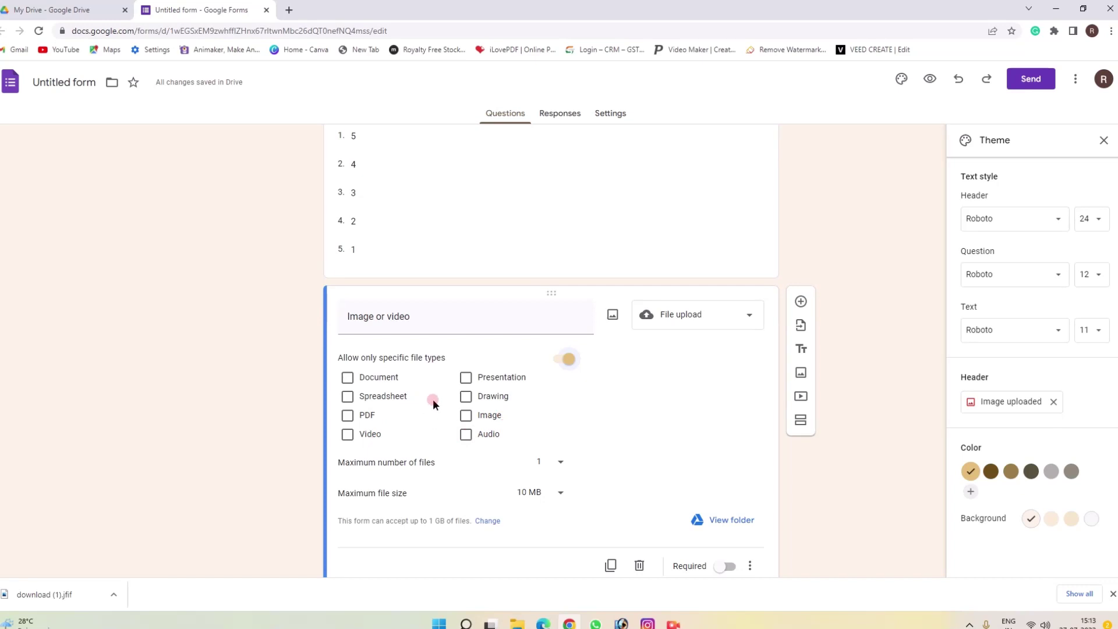
{"action": "left_click", "coordinate": [348, 434]}
{"action": "left_click", "coordinate": [352, 437]}
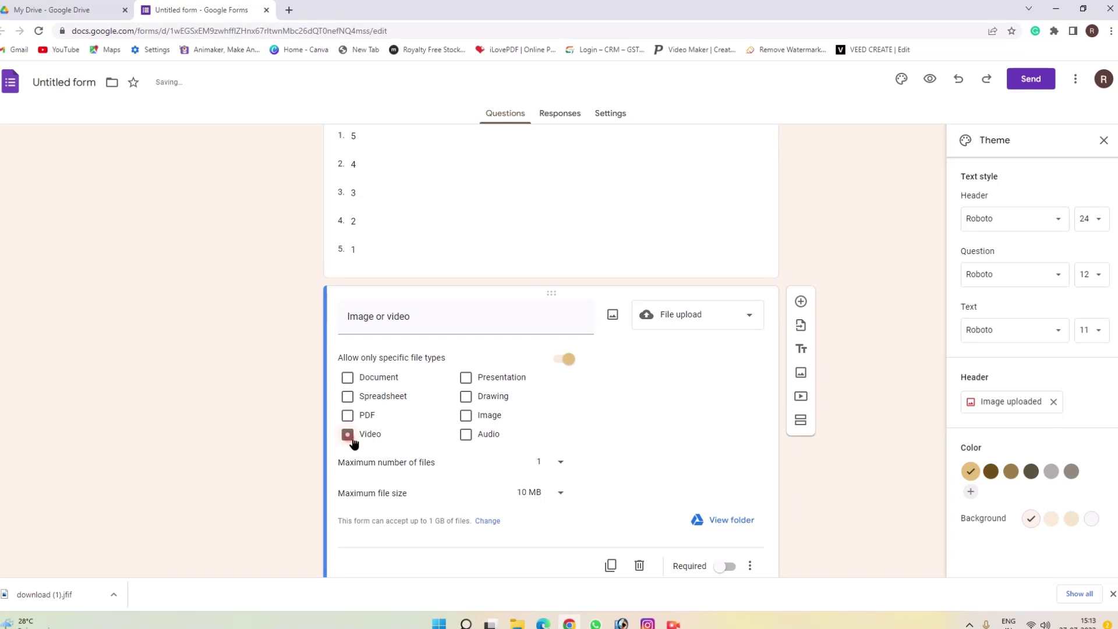
{"action": "left_click", "coordinate": [563, 360]}
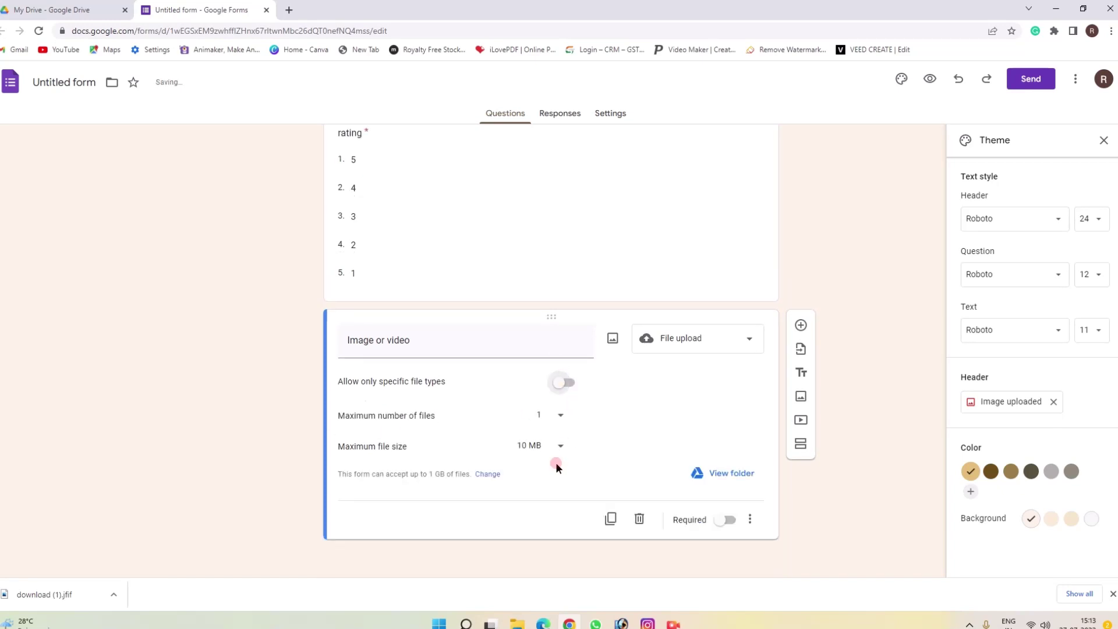
- Review the upload limits, keeping a maximum of 1 file and 10 MB, and make the Image or video question required
{"action": "left_click", "coordinate": [561, 418]}
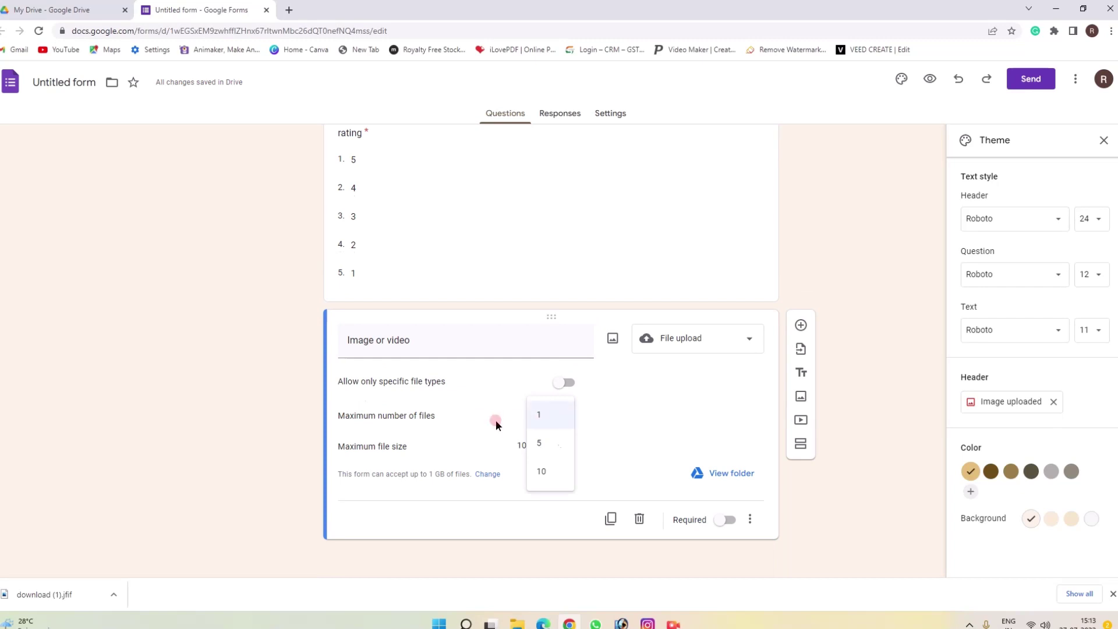
{"action": "left_click", "coordinate": [559, 423]}
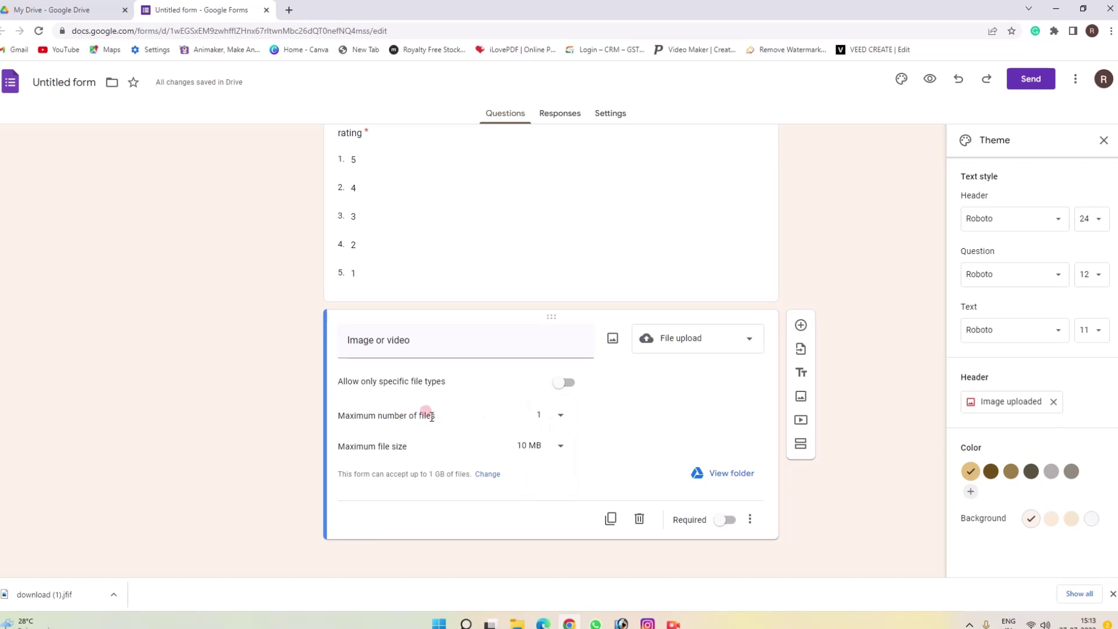
{"action": "left_click", "coordinate": [565, 427]}
{"action": "left_click", "coordinate": [560, 425]}
{"action": "left_click", "coordinate": [556, 447]}
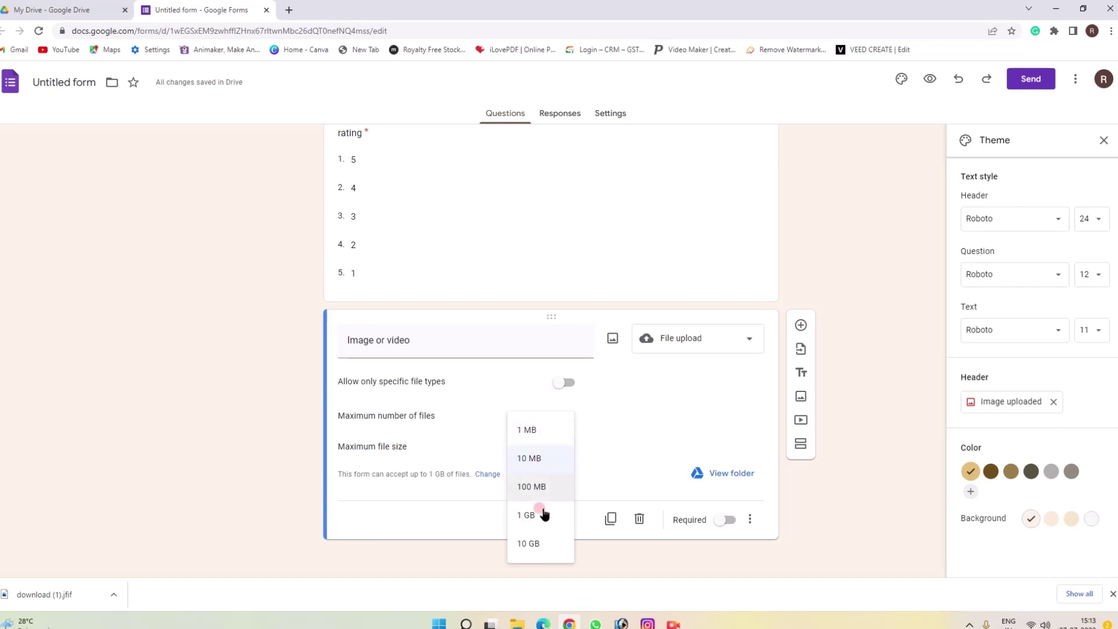
{"action": "left_click", "coordinate": [548, 464]}
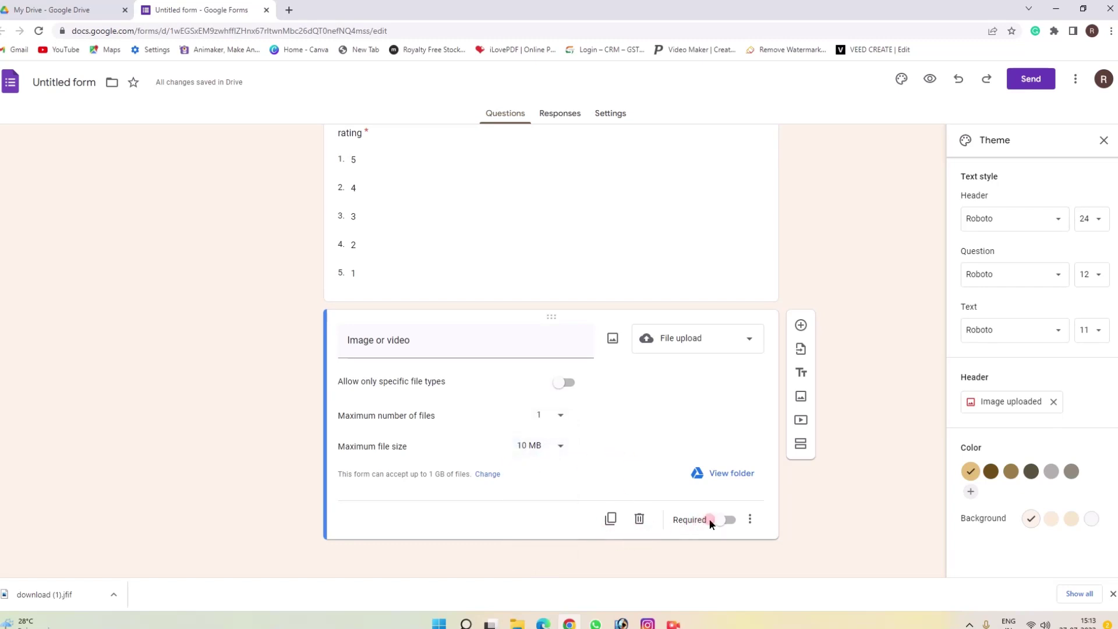
{"action": "left_click", "coordinate": [725, 519]}
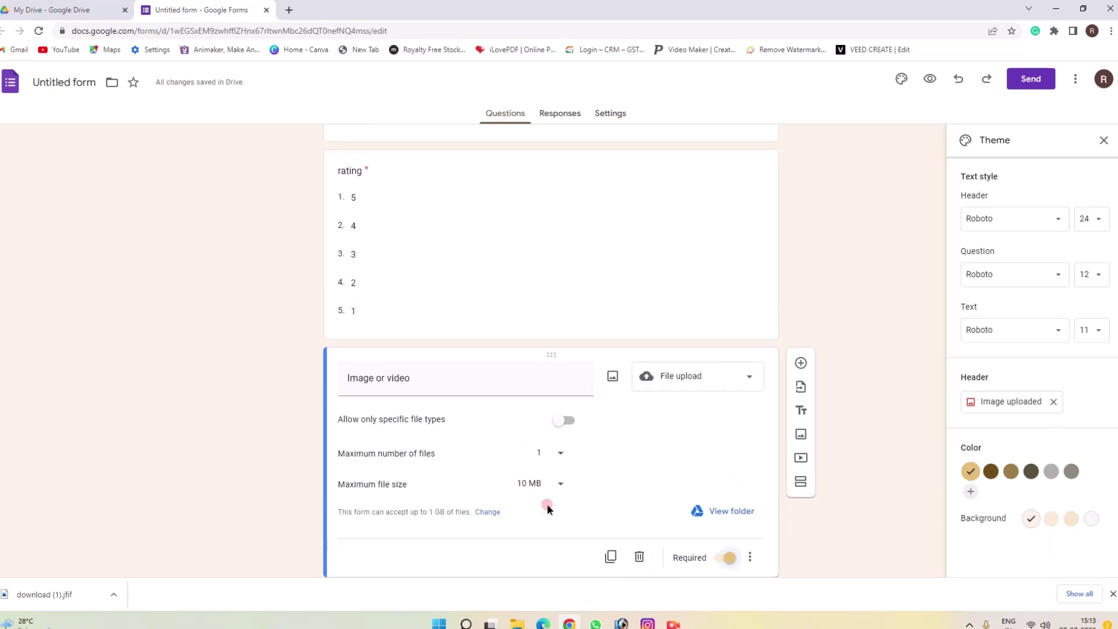
- Open the form's sending options and choose to share it by link
{"action": "scroll", "coordinate": [546, 504], "scroll_direction": "up", "scroll_amount": 8}
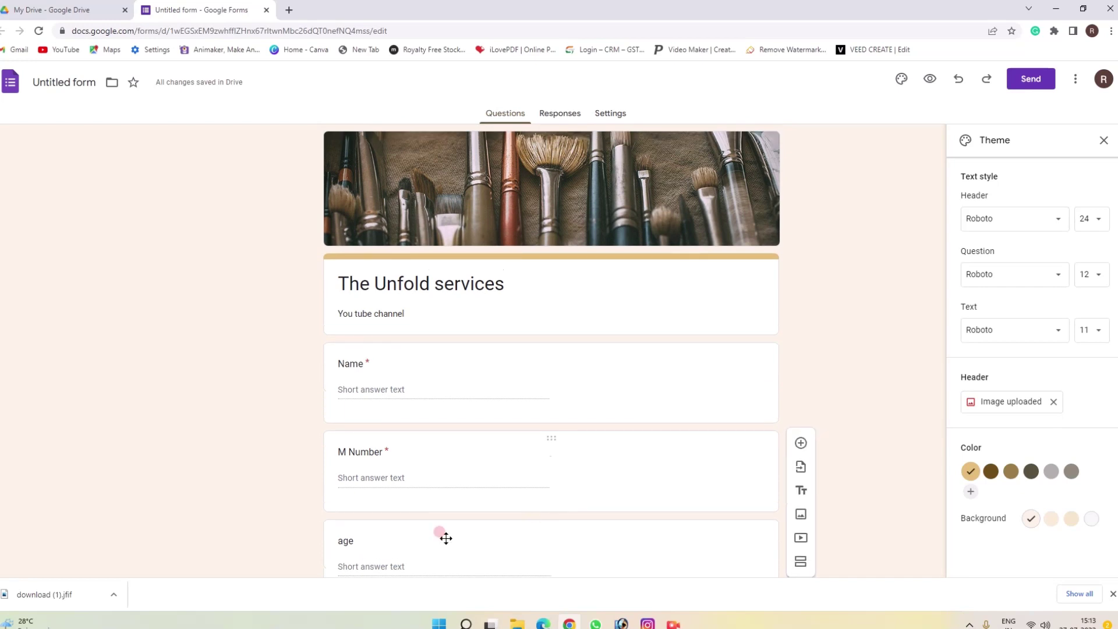
{"action": "scroll", "coordinate": [404, 546], "scroll_direction": "down", "scroll_amount": 1}
{"action": "scroll", "coordinate": [405, 546], "scroll_direction": "up", "scroll_amount": 1}
{"action": "left_click", "coordinate": [1030, 79]}
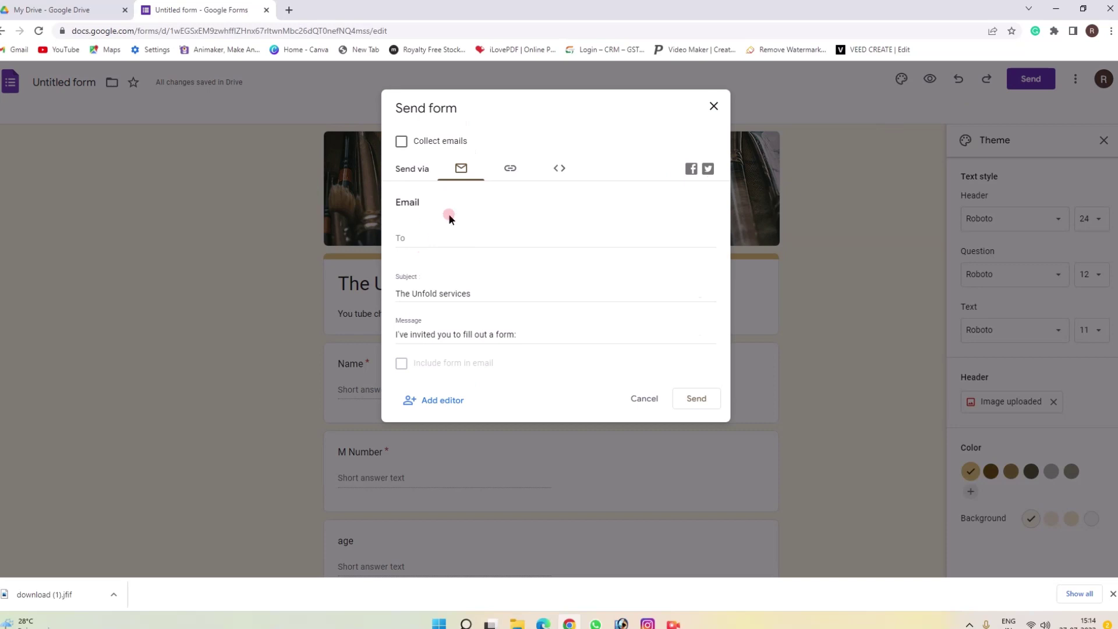
{"action": "left_click", "coordinate": [510, 169]}
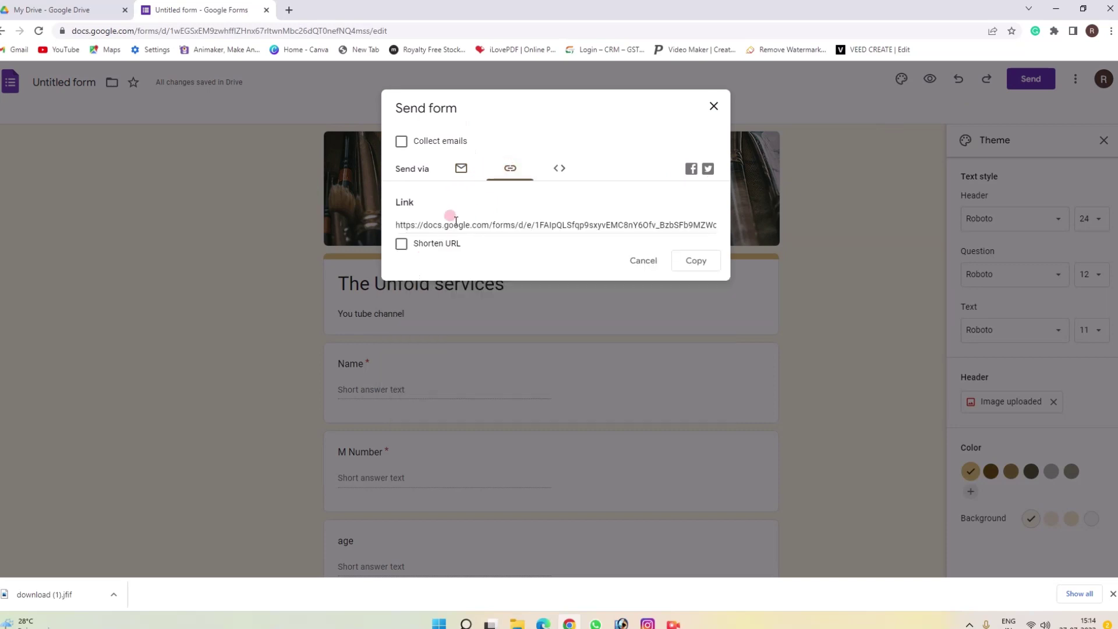
- Copy the shortened form link and send it as a message in the WhatsApp chat
{"action": "left_click", "coordinate": [419, 243]}
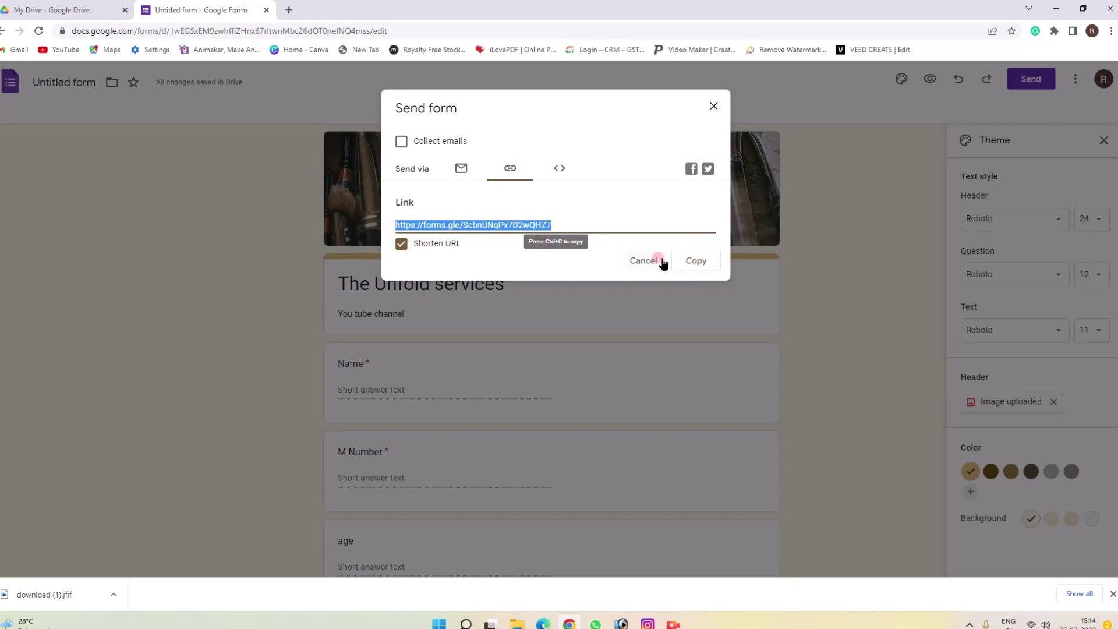
{"action": "left_click", "coordinate": [698, 258]}
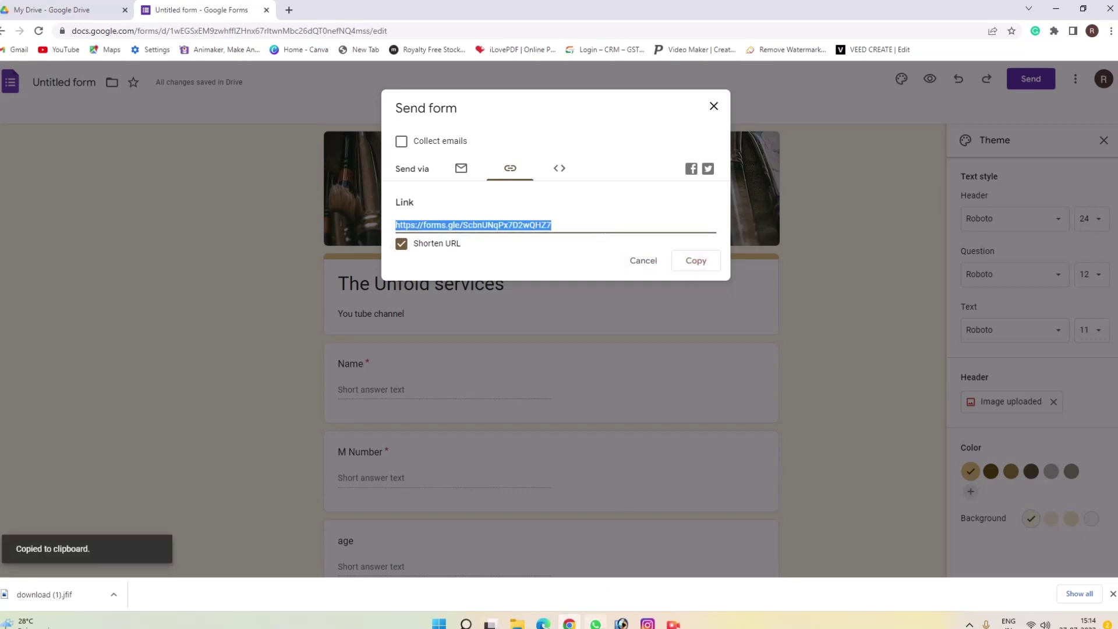
{"action": "left_click", "coordinate": [596, 624]}
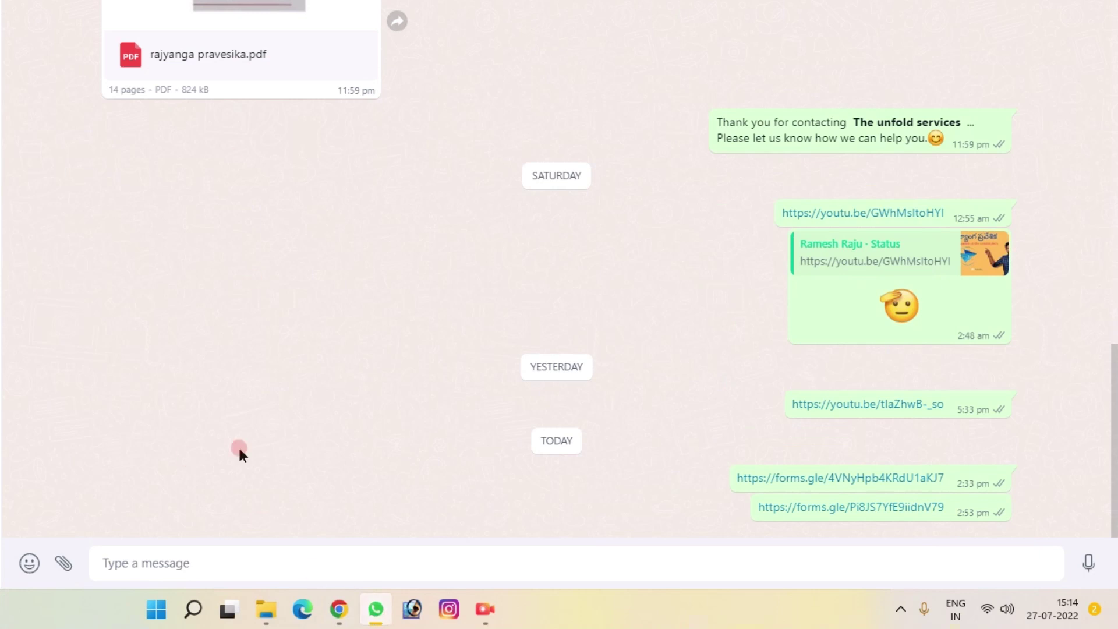
{"action": "left_click", "coordinate": [201, 563]}
{"action": "key", "text": "ctrl+v"}
{"action": "left_click", "coordinate": [1087, 562]}
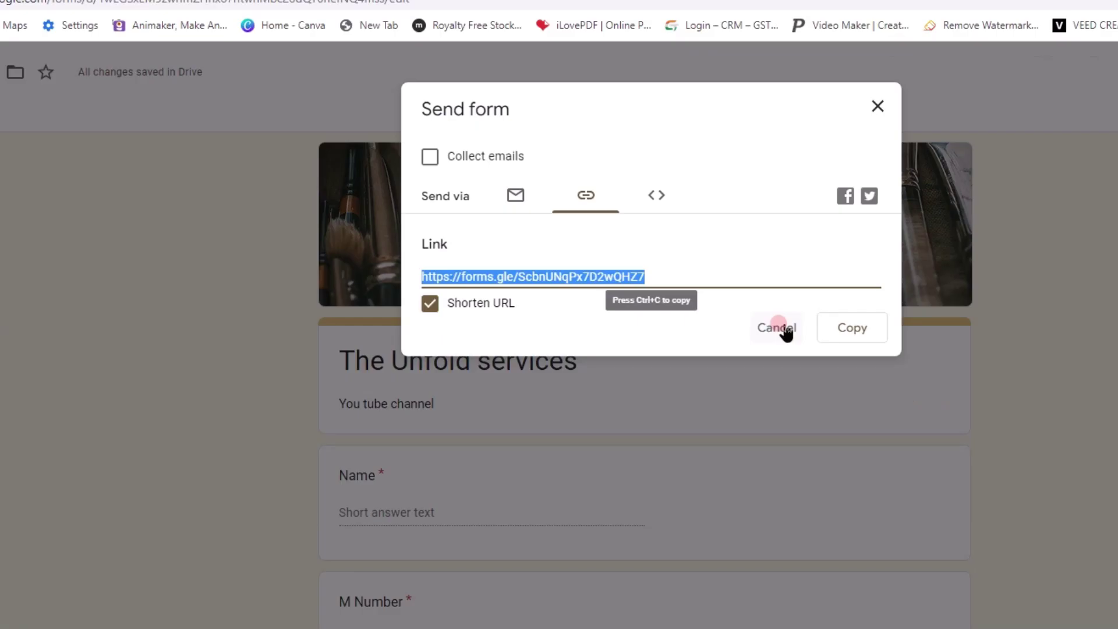
- Close the sending options in Google Forms, then review the form's questions and its collected responses
{"action": "left_click", "coordinate": [778, 327]}
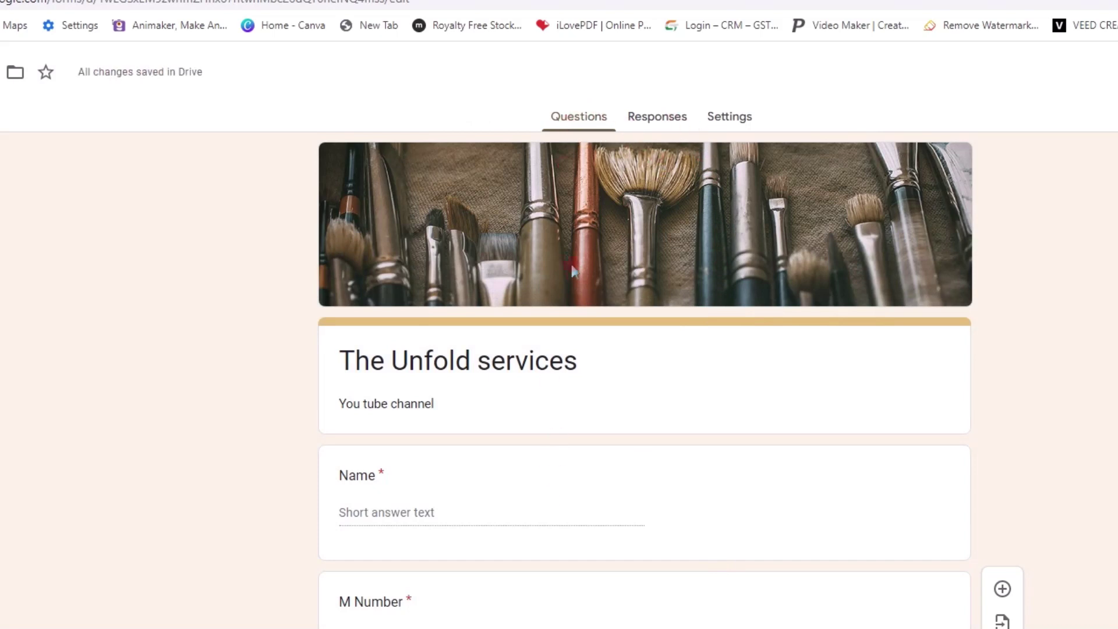
{"action": "scroll", "coordinate": [527, 477], "scroll_direction": "down", "scroll_amount": 8}
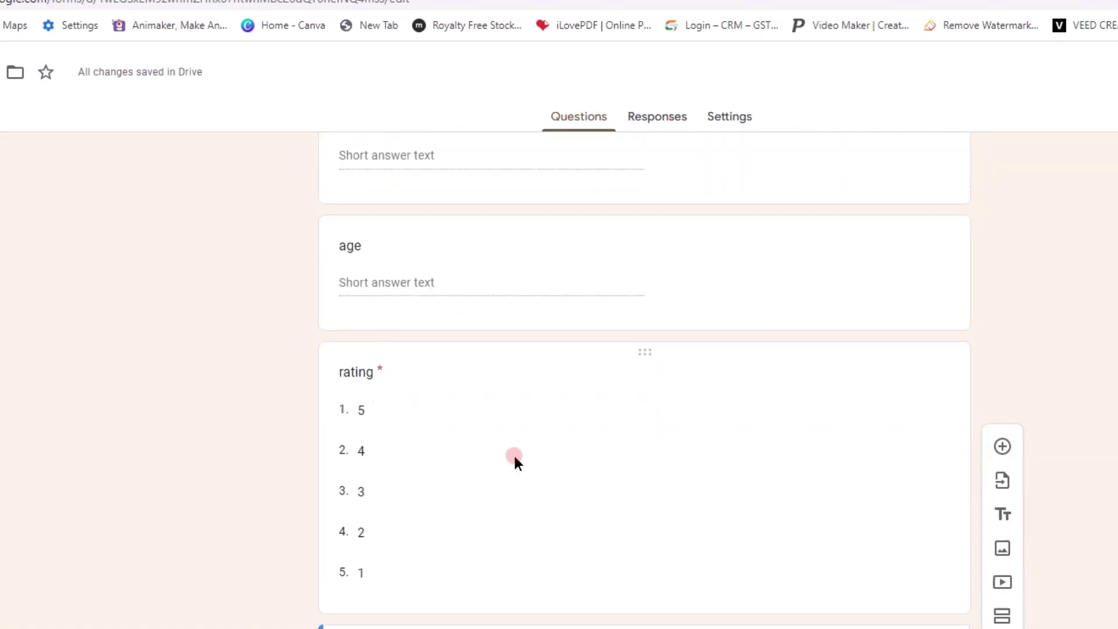
{"action": "scroll", "coordinate": [514, 457], "scroll_direction": "up", "scroll_amount": 5}
{"action": "scroll", "coordinate": [516, 453], "scroll_direction": "up", "scroll_amount": 3}
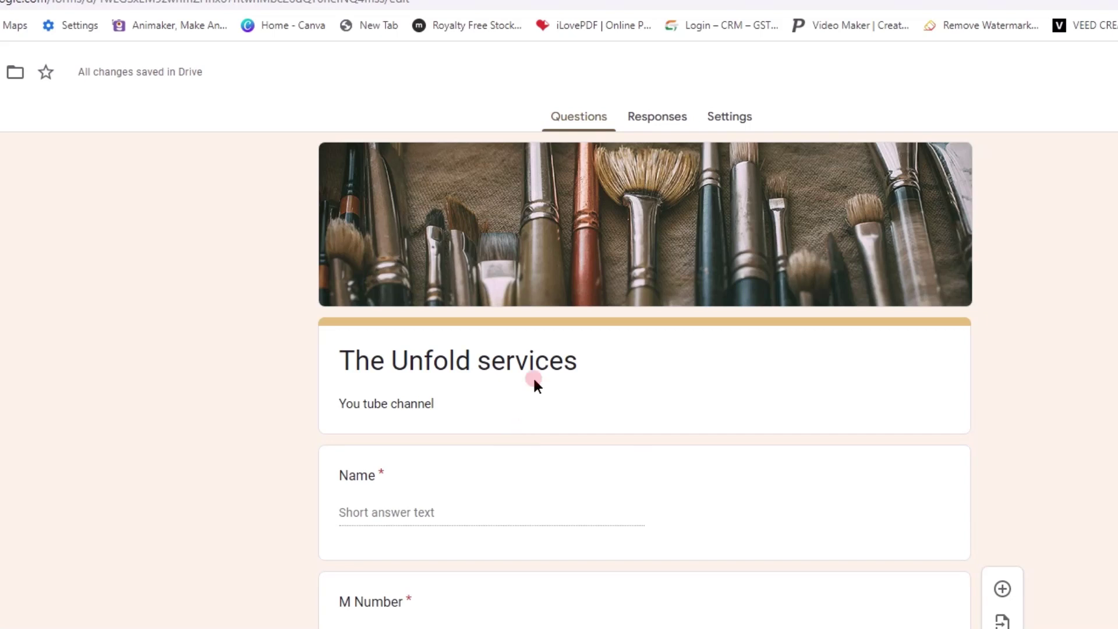
{"action": "left_click", "coordinate": [658, 118]}
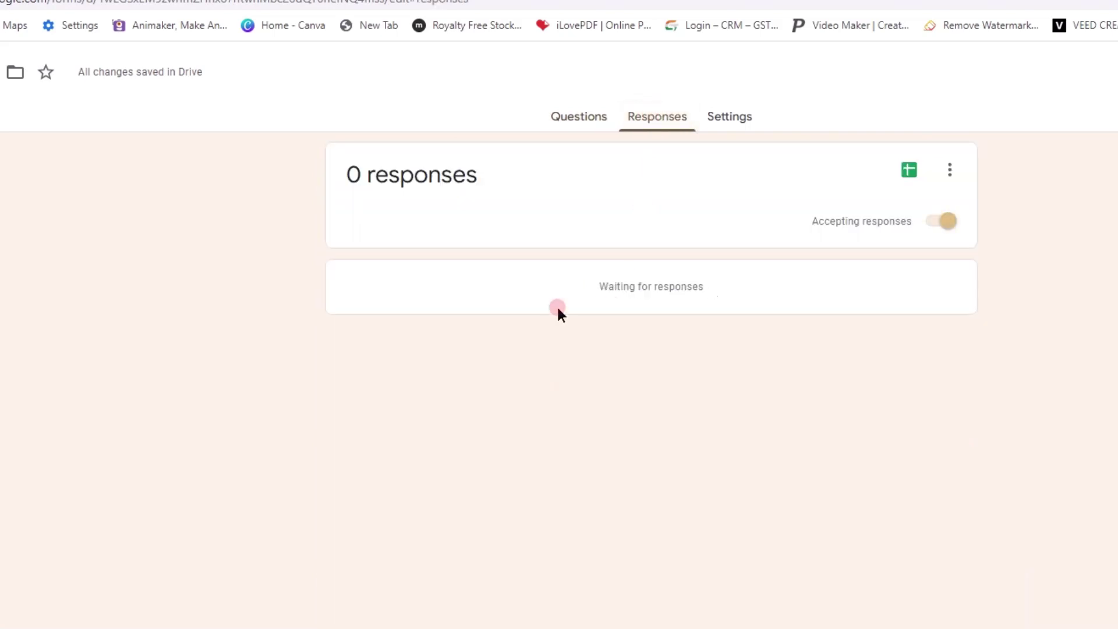
{"action": "left_click", "coordinate": [579, 118]}
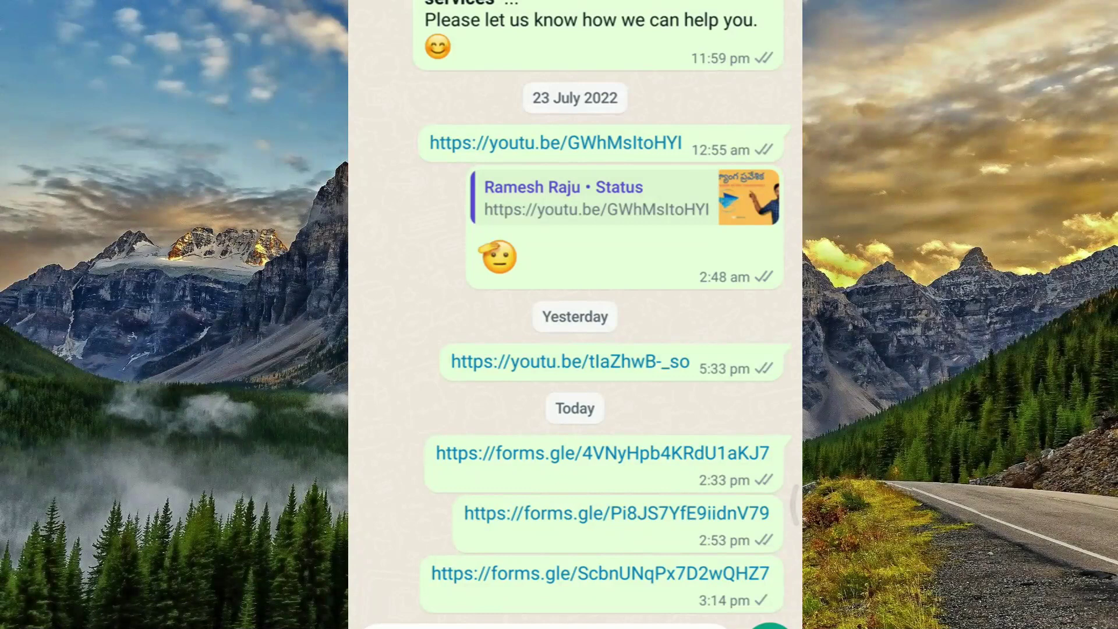
- Open the most recently sent form link from the WhatsApp chat on the phone
{"action": "left_click", "coordinate": [601, 573]}
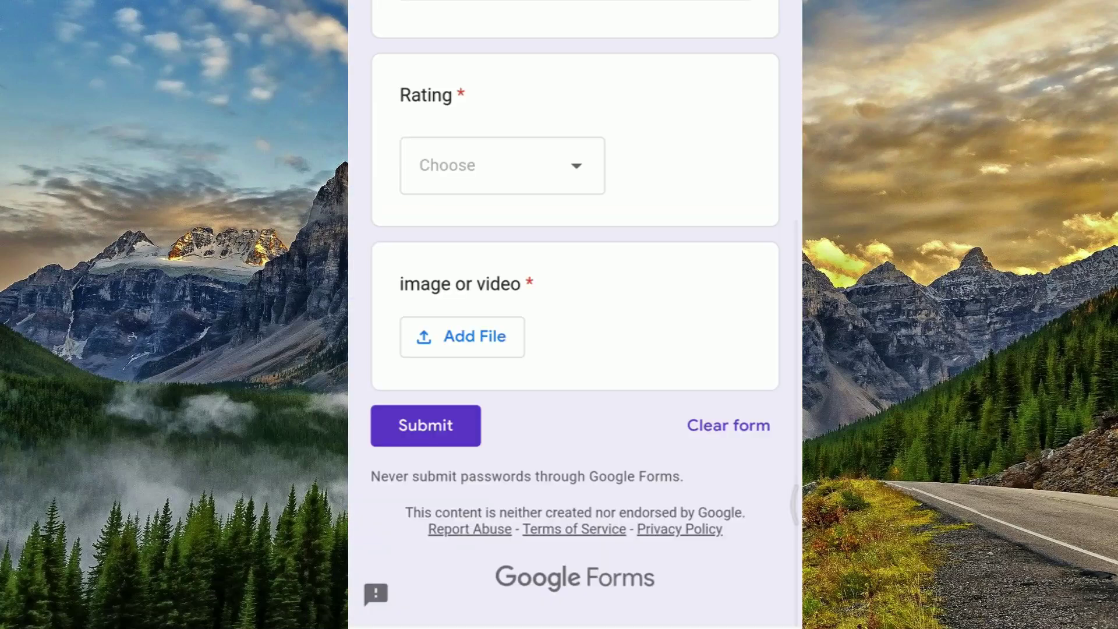
{"action": "left_click", "coordinate": [462, 337]}
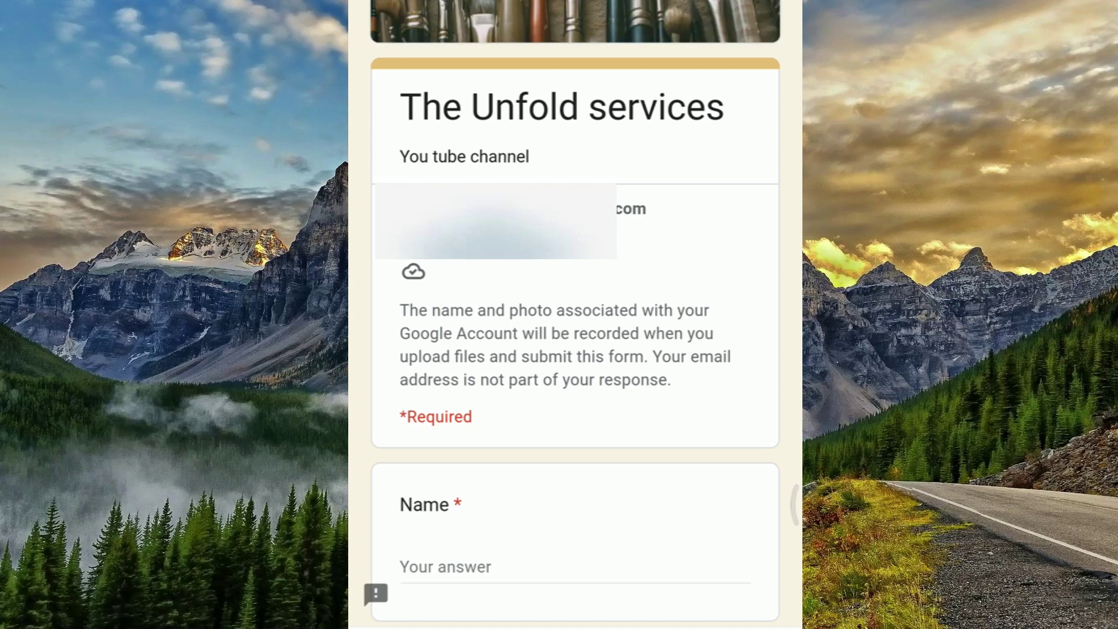
{"action": "scroll", "coordinate": [575, 314], "scroll_direction": "down", "scroll_amount": 5}
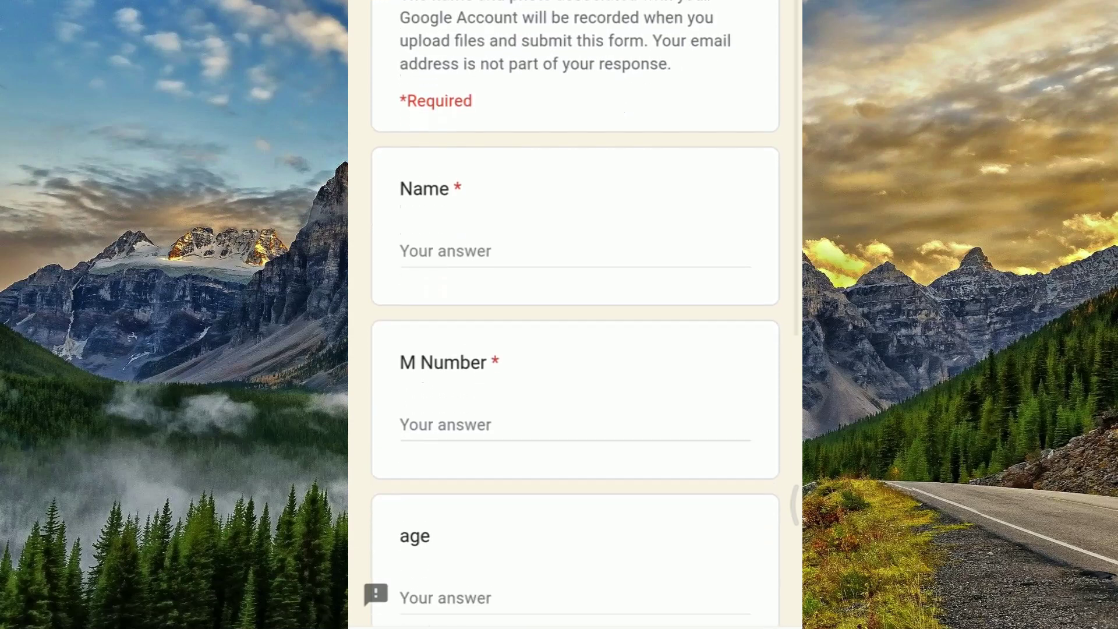
- Answer the Name question with the respondent's name and the M Number question with a mobile number
{"action": "left_click", "coordinate": [592, 226]}
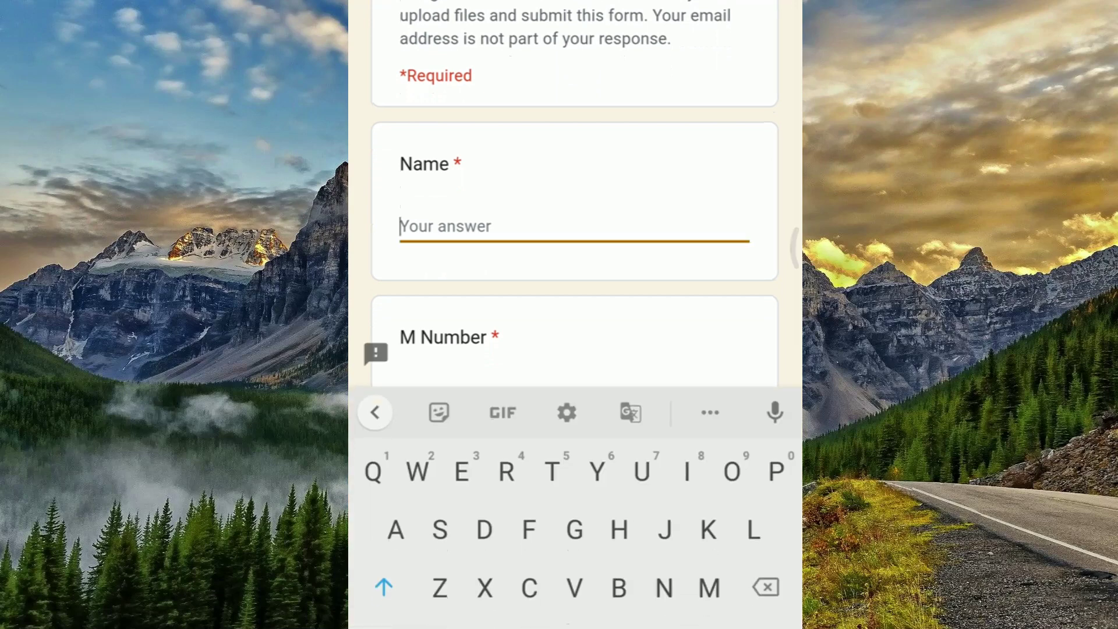
{"action": "type", "text": "Raj"}
{"action": "key", "text": "BackSpace"}
{"action": "type", "text": "m"}
{"action": "scroll", "coordinate": [574, 233], "scroll_direction": "down", "scroll_amount": 3}
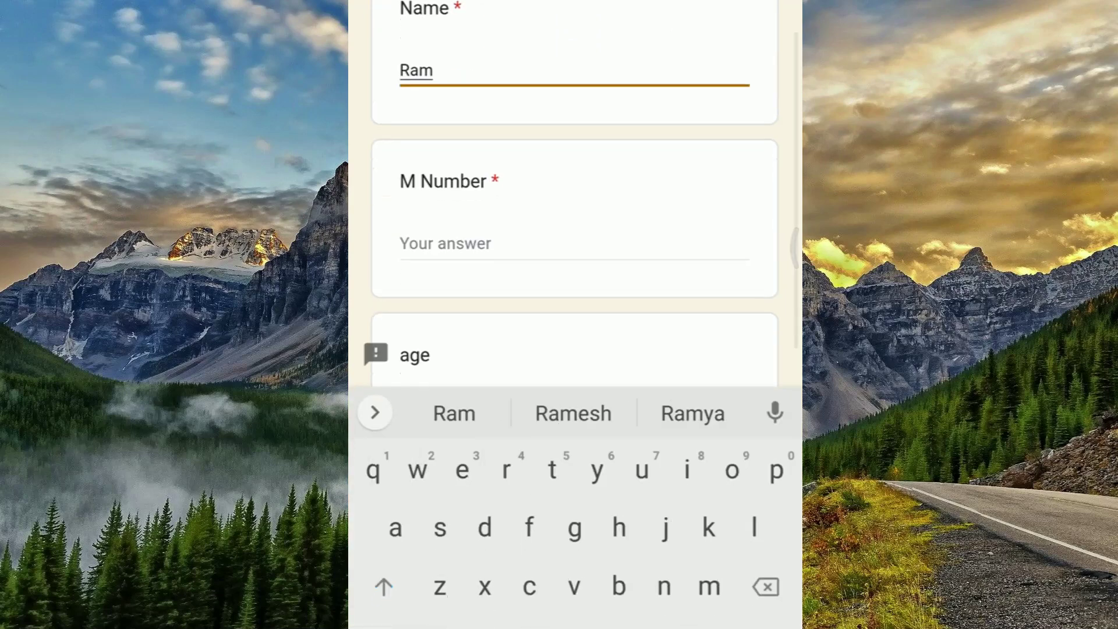
{"action": "left_click", "coordinate": [593, 204]}
{"action": "left_click", "coordinate": [593, 234]}
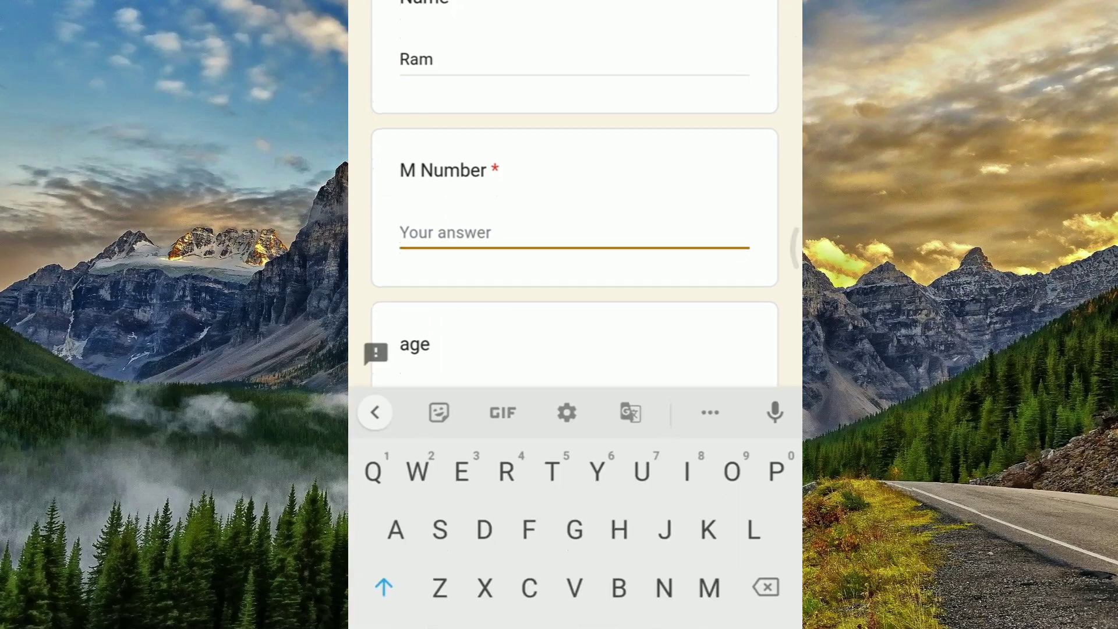
{"action": "type", "text": "12348"}
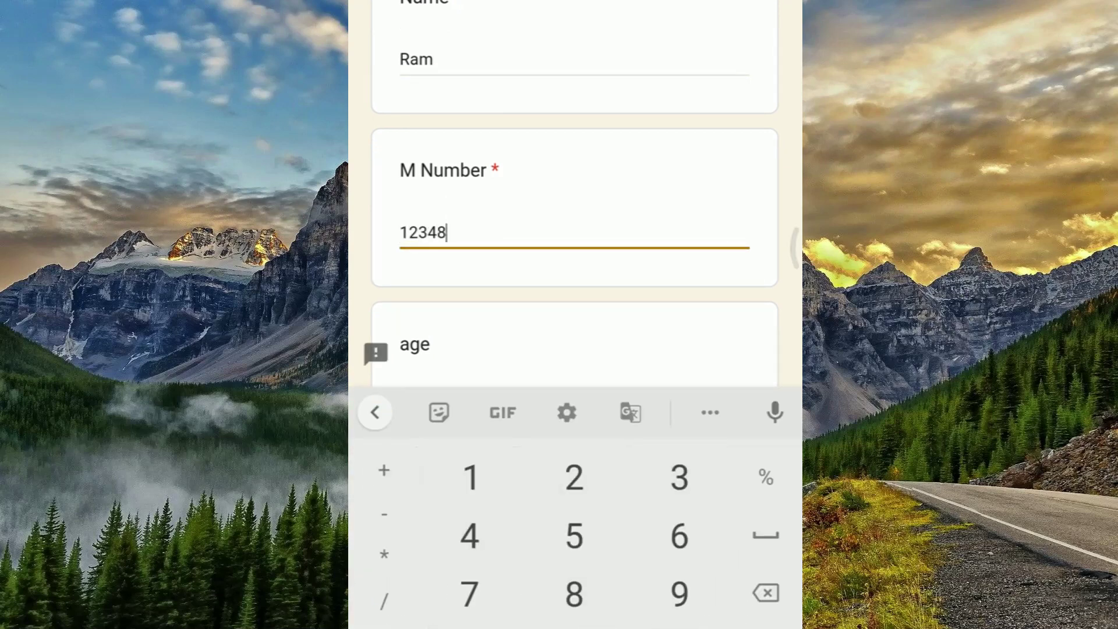
{"action": "scroll", "coordinate": [575, 204], "scroll_direction": "down", "scroll_amount": 4}
{"action": "left_click", "coordinate": [523, 186]}
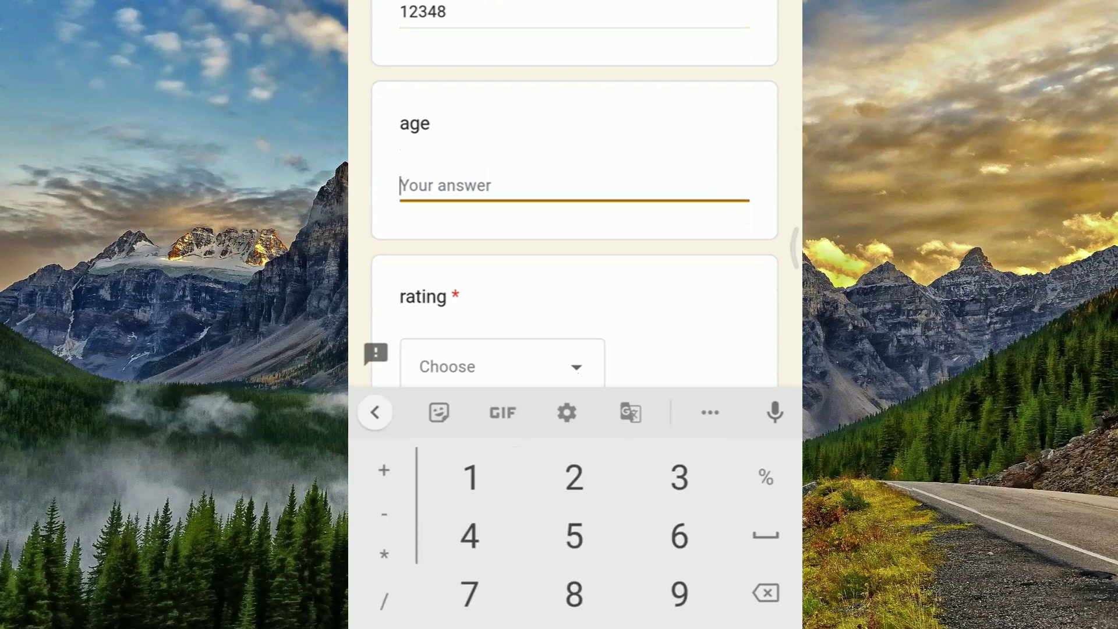
{"action": "type", "text": "2"}
{"action": "key", "text": "BackSpace"}
- Choose 5 as the answer to the rating question
{"action": "scroll", "coordinate": [575, 204], "scroll_direction": "down", "scroll_amount": 3}
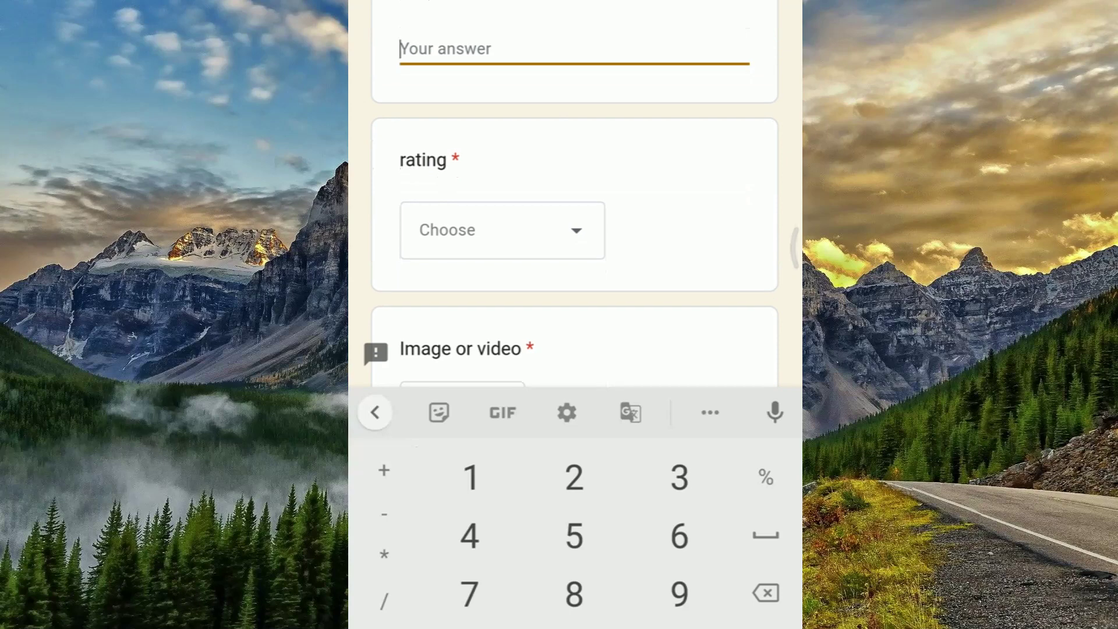
{"action": "left_click", "coordinate": [502, 231]}
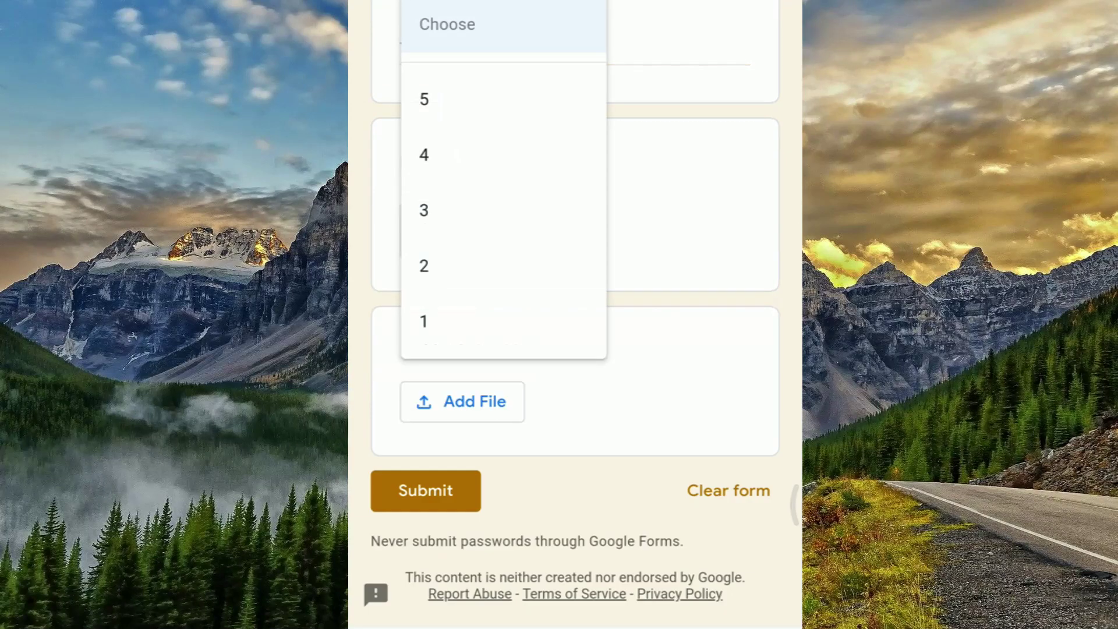
{"action": "left_click", "coordinate": [503, 99]}
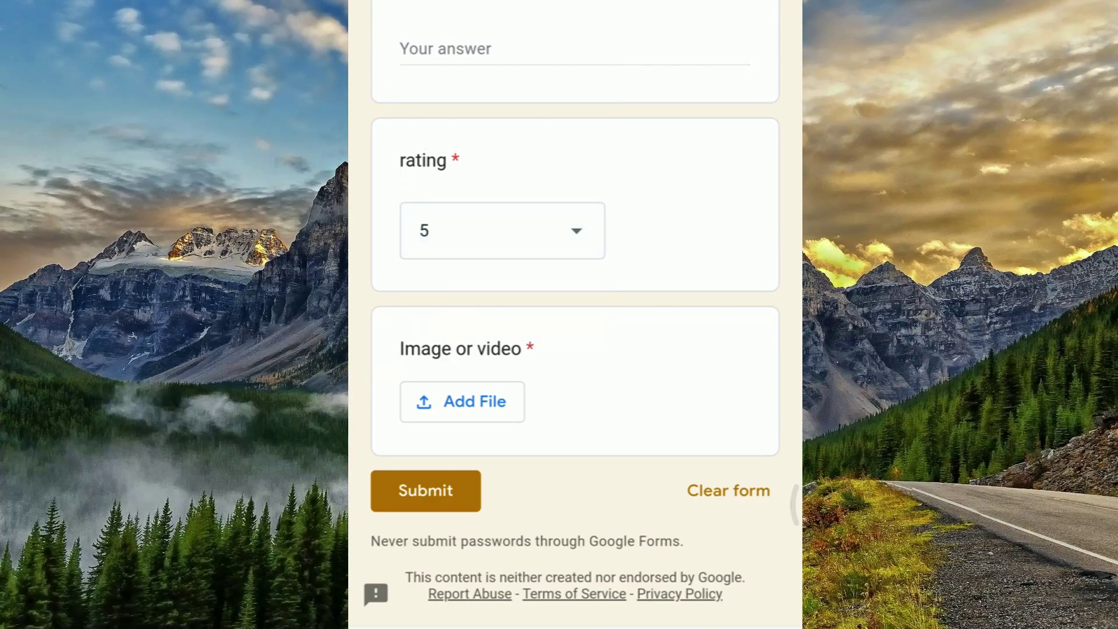
- Capture a photo of the plant with the phone's camera and upload it to the Image or video question
{"action": "scroll", "coordinate": [574, 326], "scroll_direction": "down", "scroll_amount": 1}
{"action": "left_click", "coordinate": [463, 337]}
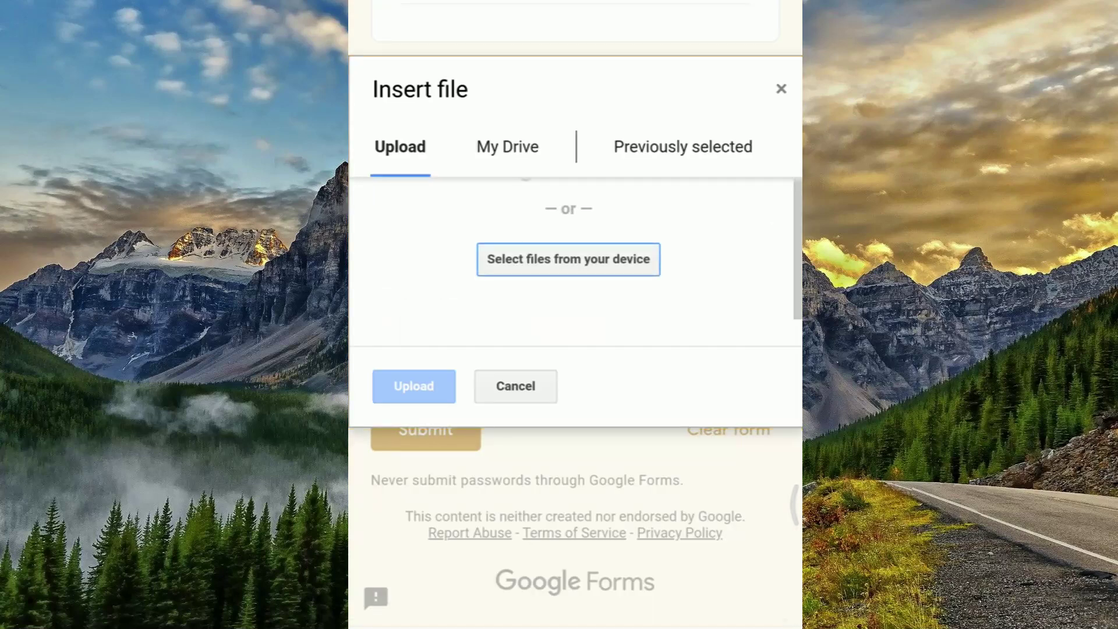
{"action": "left_click", "coordinate": [568, 259]}
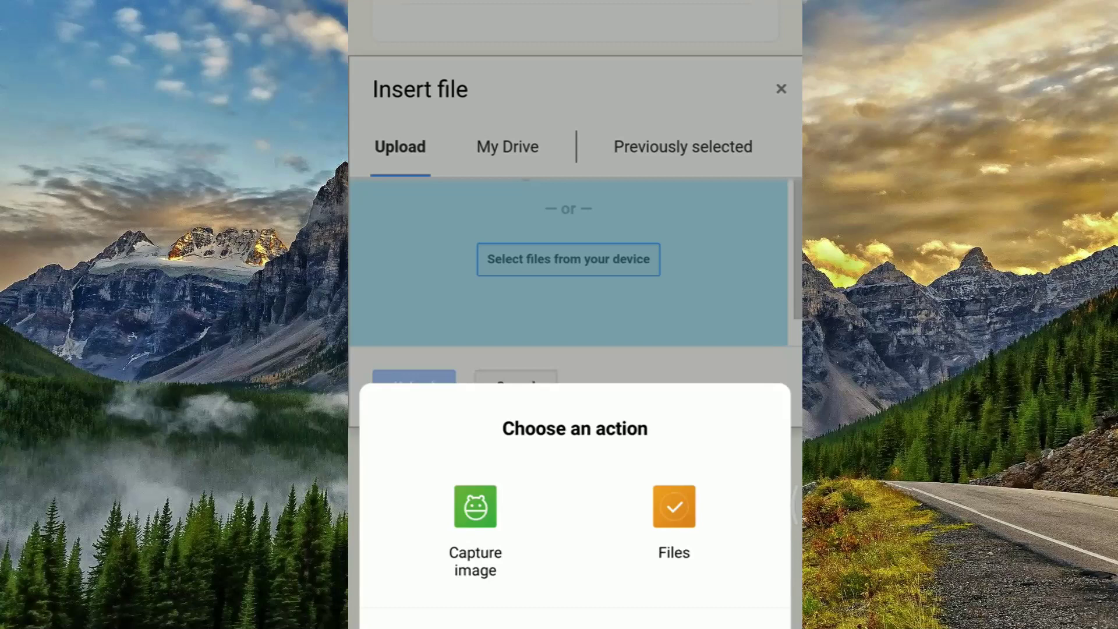
{"action": "left_click", "coordinate": [475, 506]}
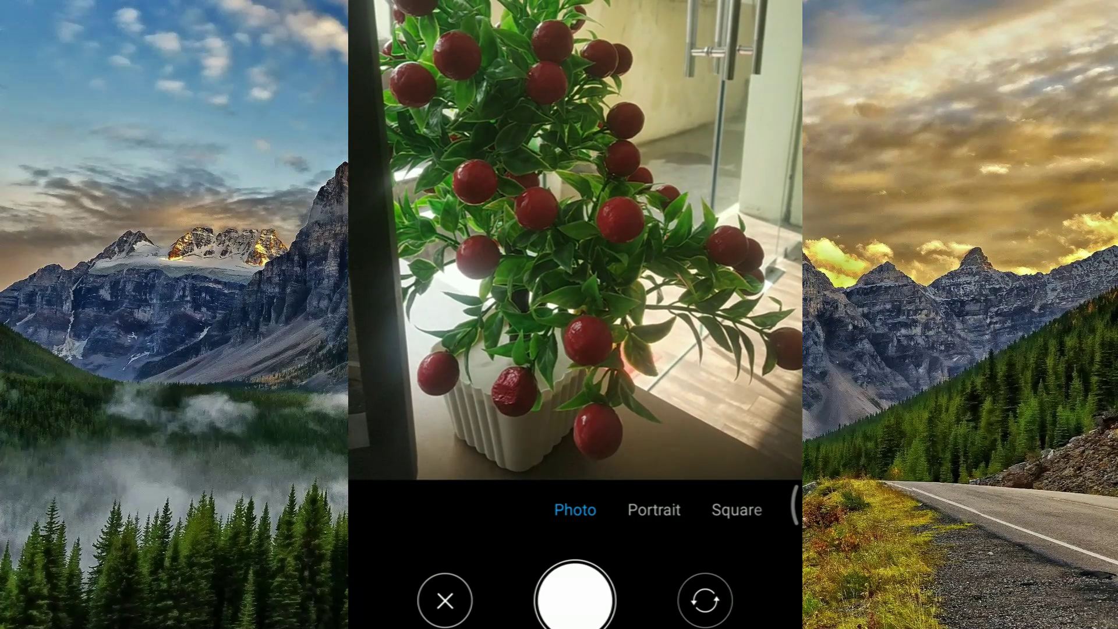
{"action": "left_click", "coordinate": [575, 600]}
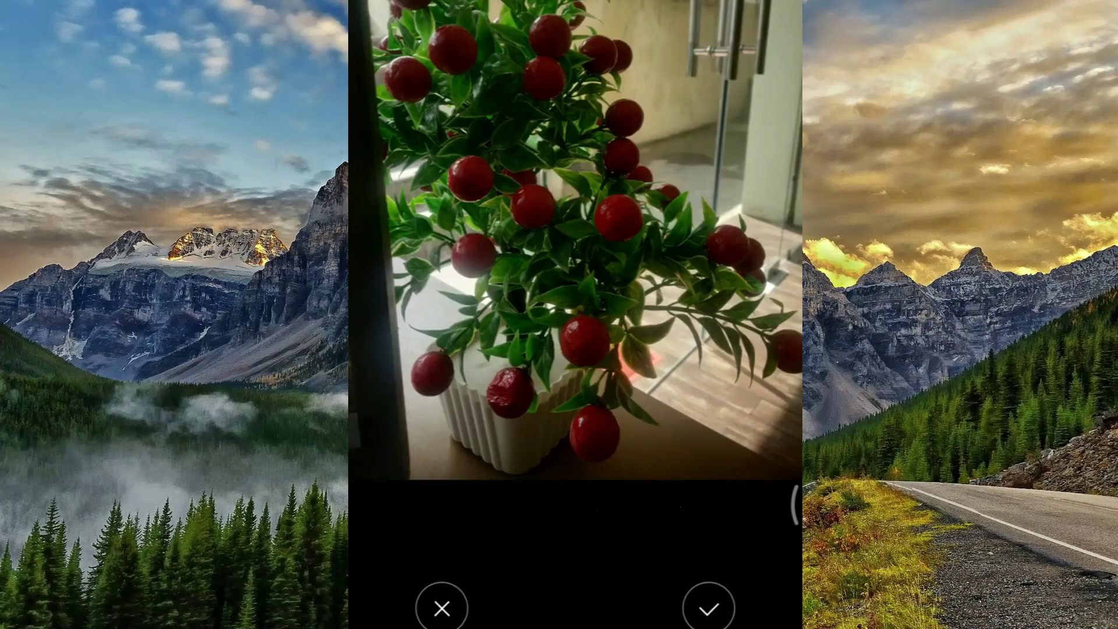
{"action": "left_click", "coordinate": [708, 608]}
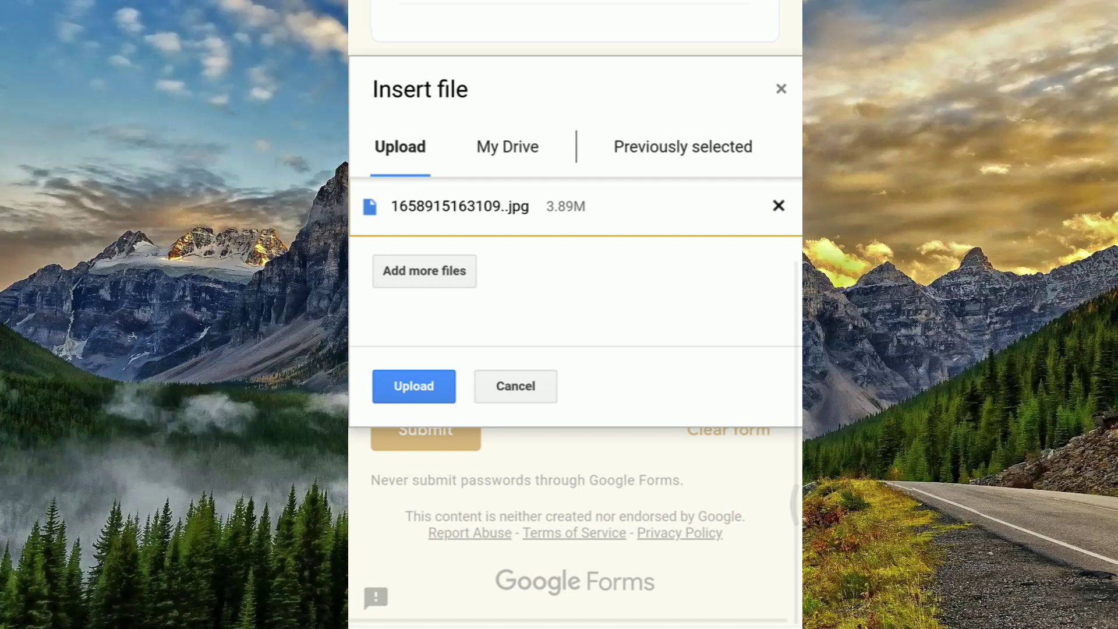
{"action": "left_click", "coordinate": [413, 386]}
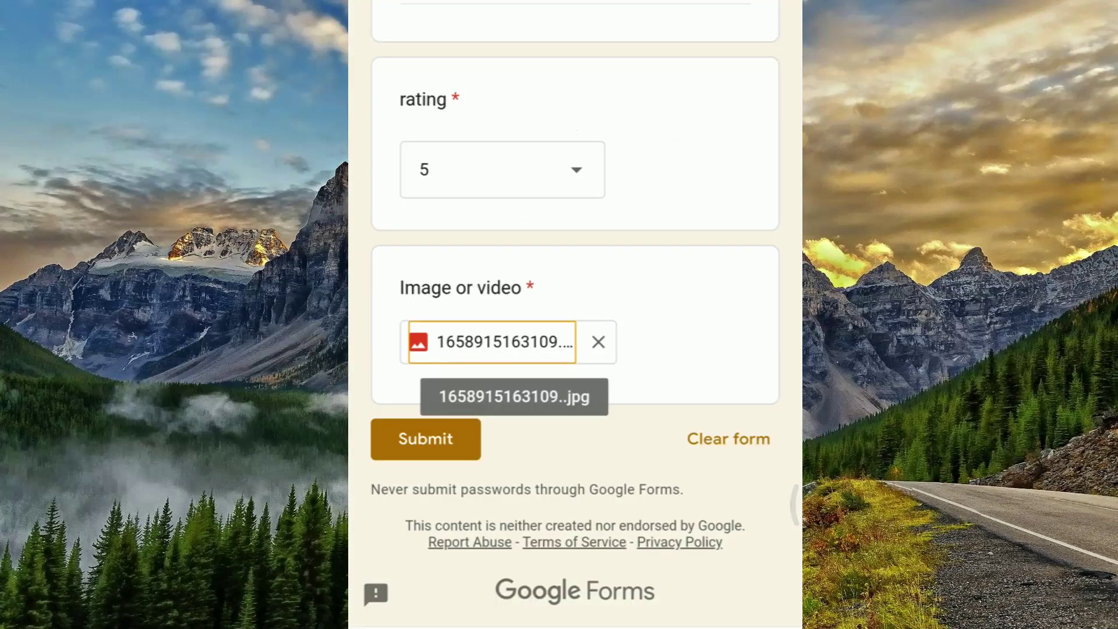
- Go back over the filled-in answers and clear the answer to the M Number question
{"action": "scroll", "coordinate": [575, 314], "scroll_direction": "up", "scroll_amount": 3}
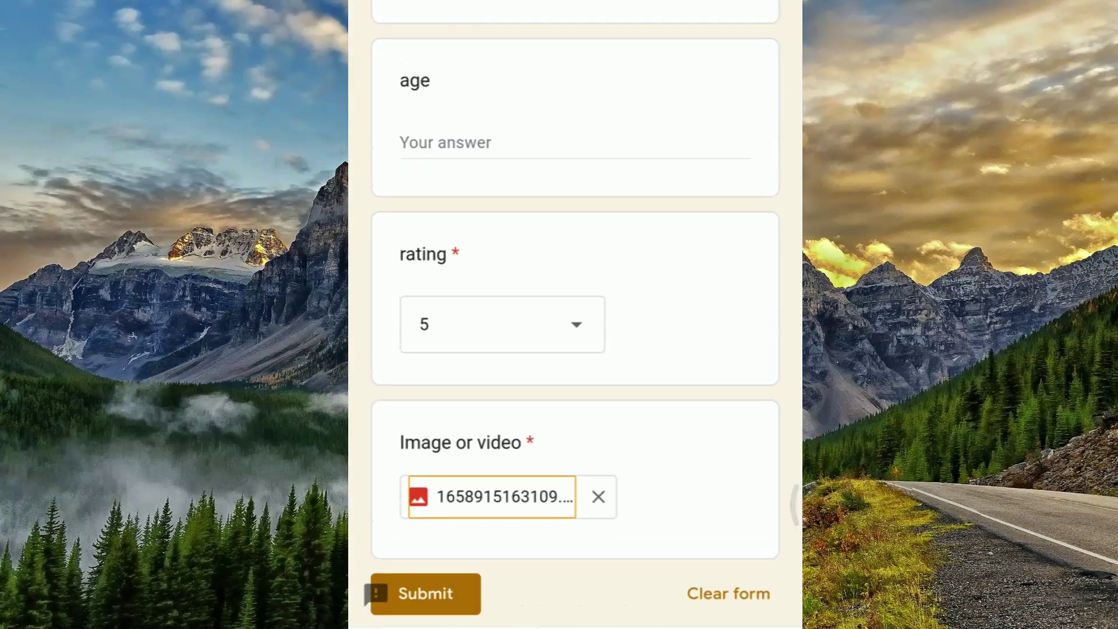
{"action": "scroll", "coordinate": [575, 315], "scroll_direction": "down", "scroll_amount": 3}
{"action": "scroll", "coordinate": [575, 315], "scroll_direction": "up", "scroll_amount": 4}
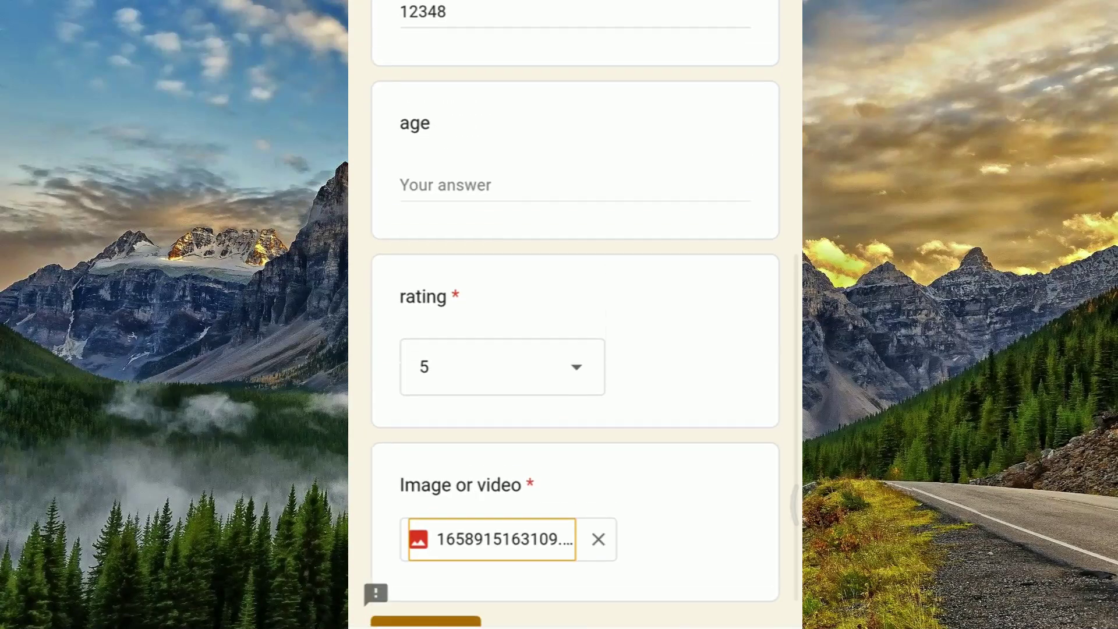
{"action": "scroll", "coordinate": [575, 315], "scroll_direction": "down", "scroll_amount": 2}
{"action": "scroll", "coordinate": [575, 314], "scroll_direction": "up", "scroll_amount": 9}
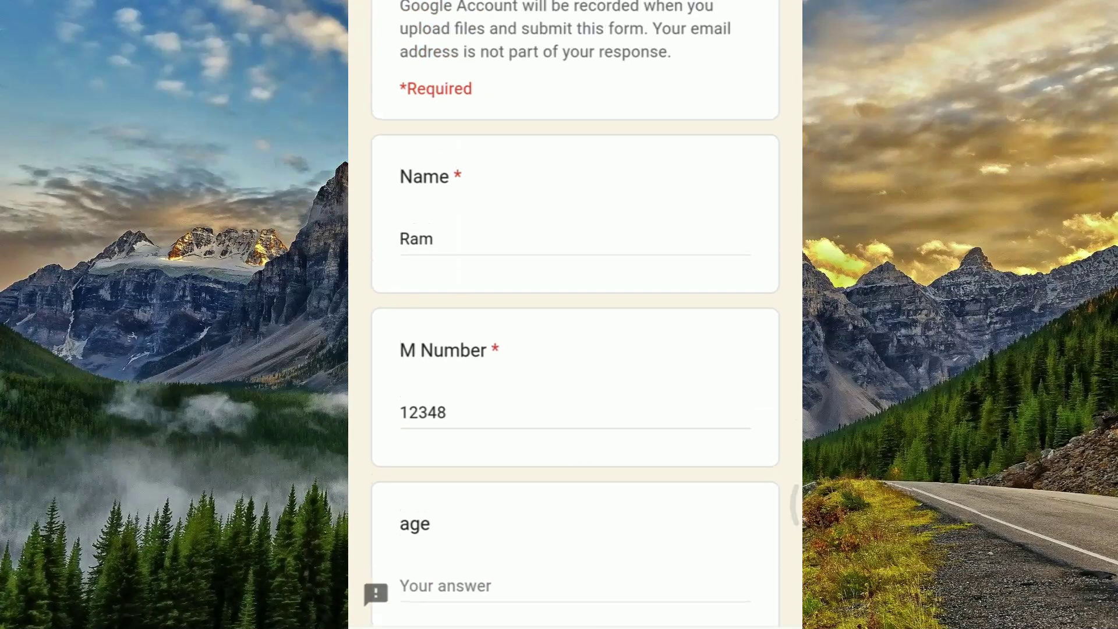
{"action": "left_click", "coordinate": [447, 412]}
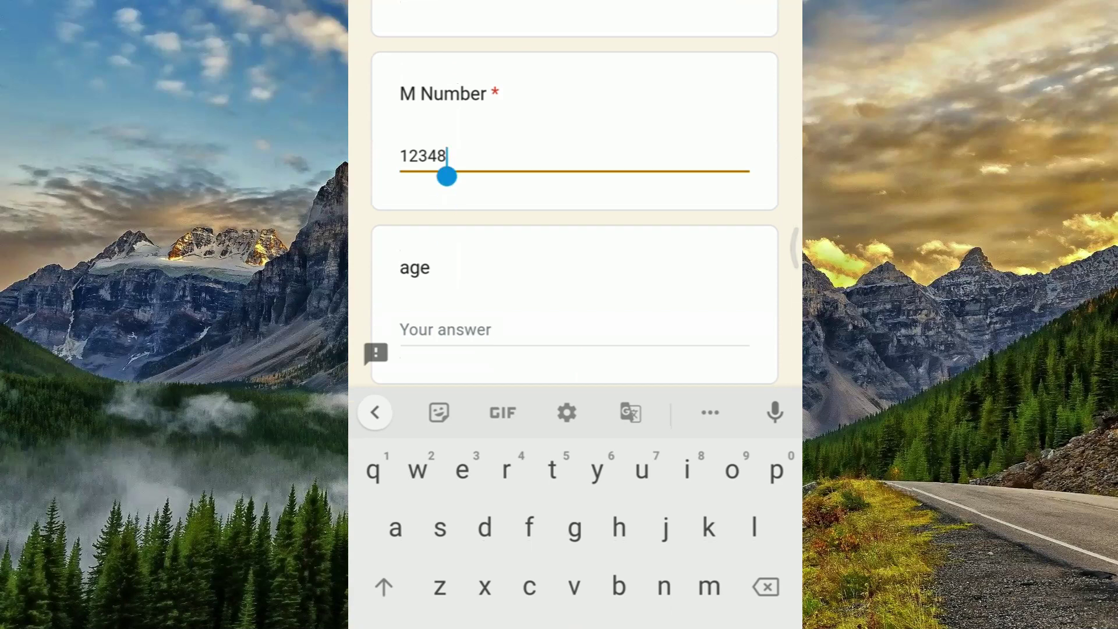
{"action": "key", "text": "BackSpace"}
{"action": "key", "text": "BackSpace"}
{"action": "key", "text": "BackSpace"}
{"action": "key", "text": "BackSpace"}
{"action": "key", "text": "BackSpace"}
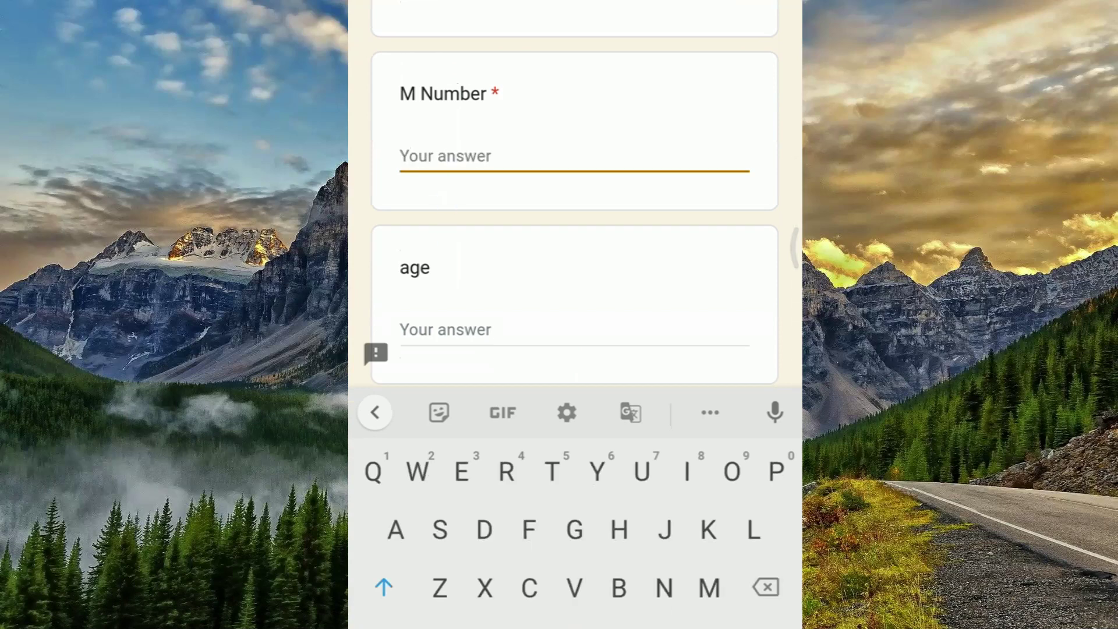
- Try to submit the form with the required M Number question left empty
{"action": "scroll", "coordinate": [575, 204], "scroll_direction": "down", "scroll_amount": 3}
{"action": "scroll", "coordinate": [575, 204], "scroll_direction": "down", "scroll_amount": 7}
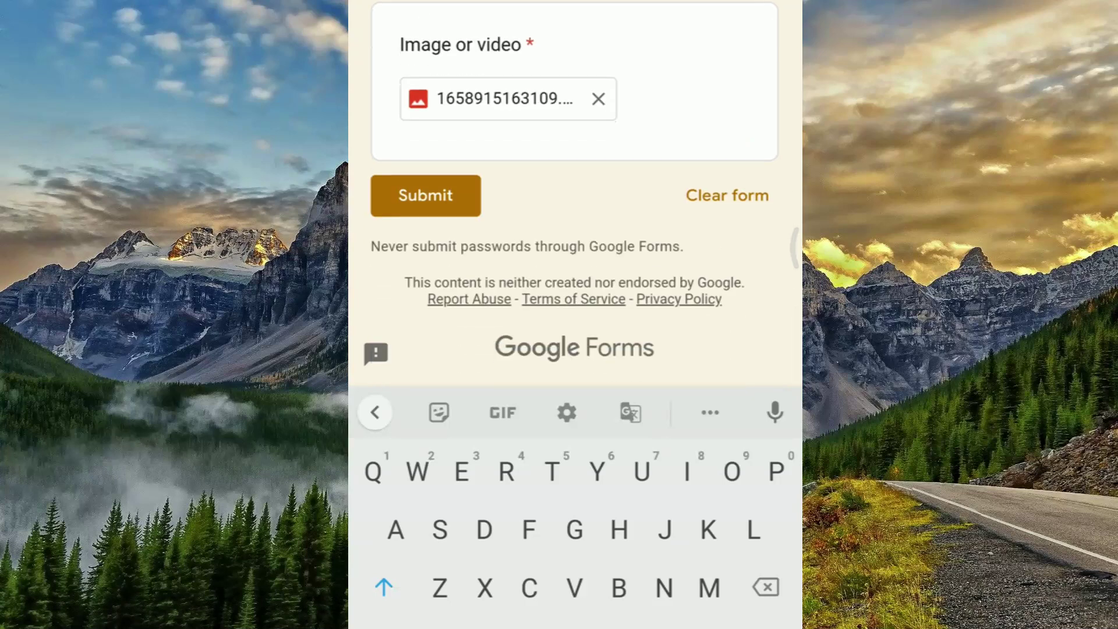
{"action": "left_click", "coordinate": [425, 196]}
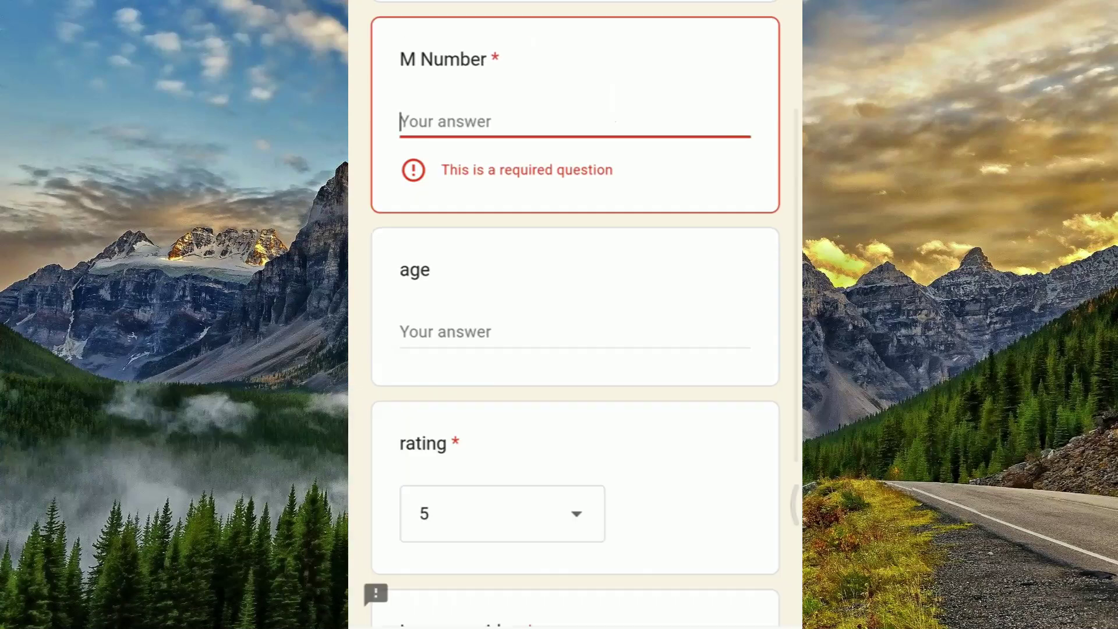
- Fill in the required M Number question with a sample number
{"action": "left_click", "coordinate": [401, 123]}
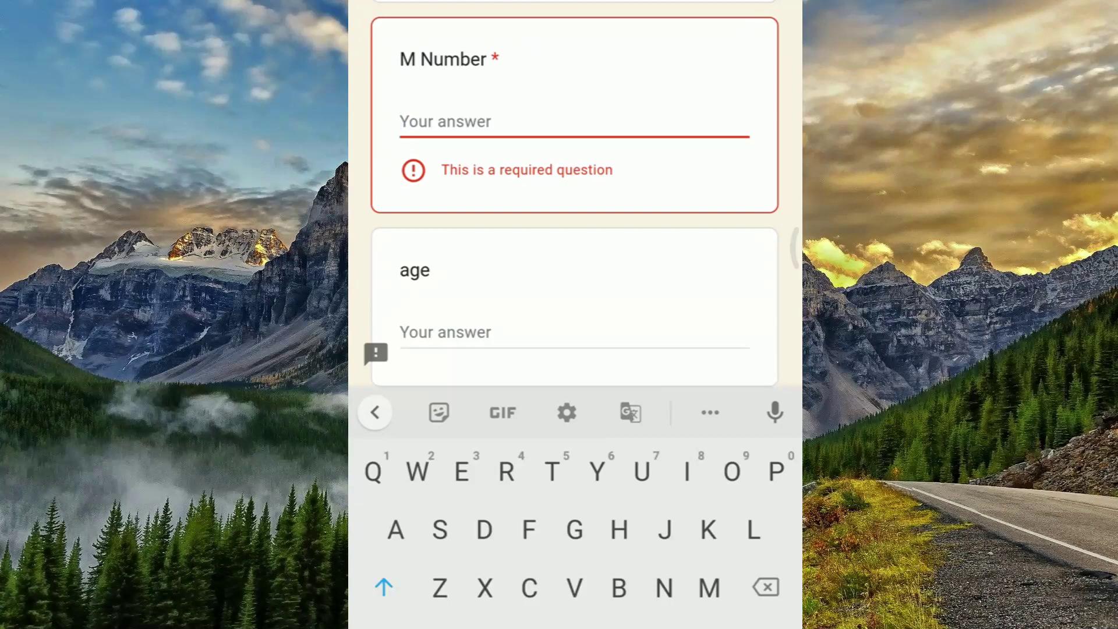
{"action": "left_click", "coordinate": [384, 627]}
{"action": "type", "text": "12"}
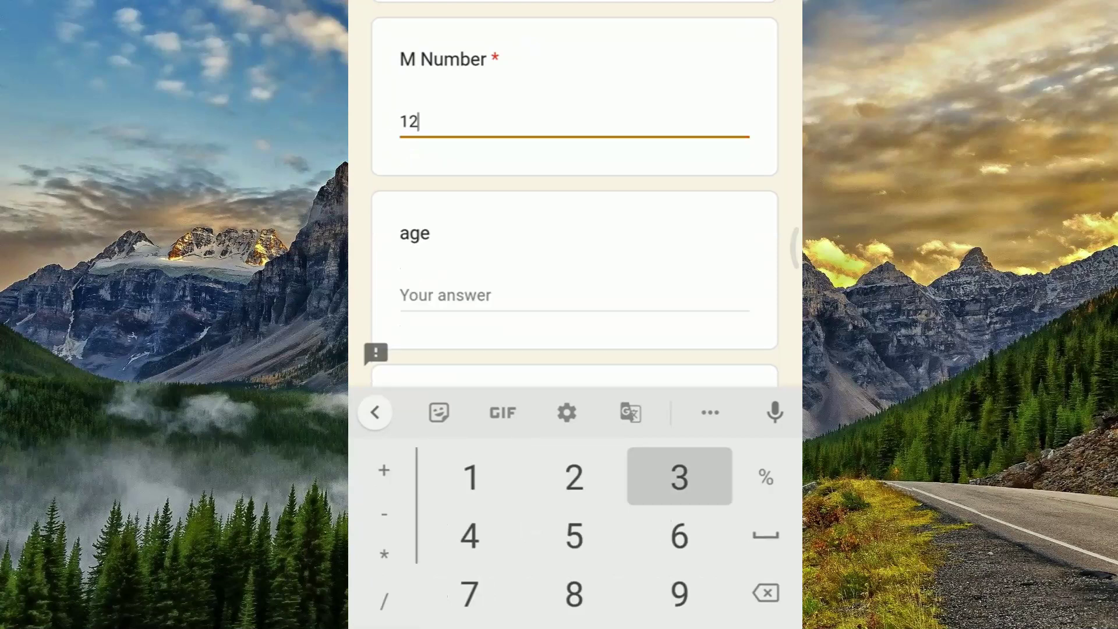
{"action": "type", "text": "3457"}
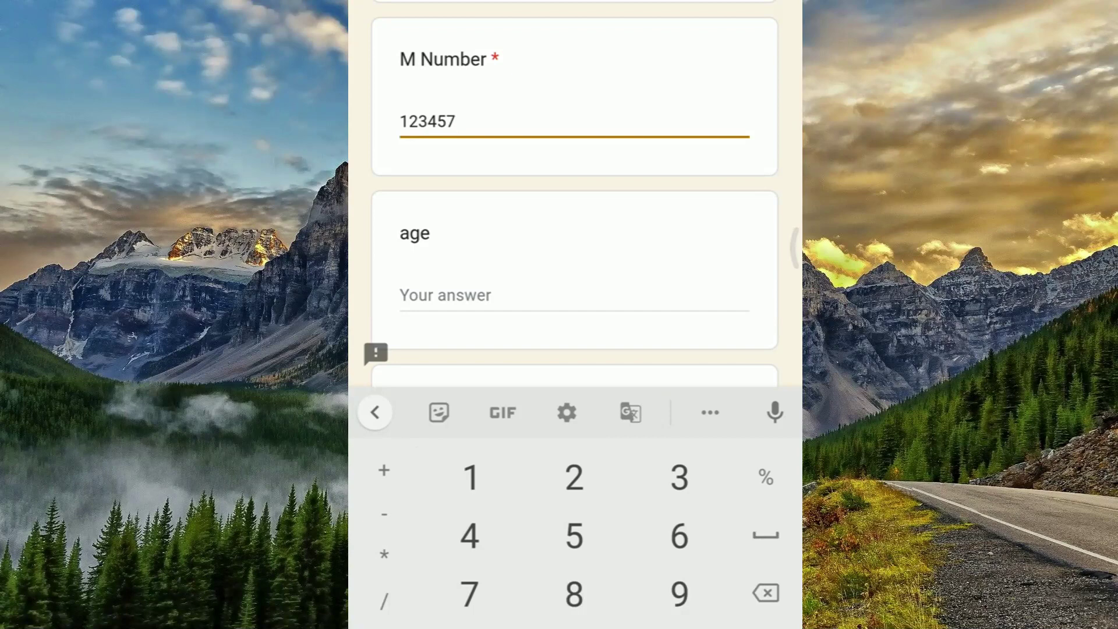
- Check the filled-in answers from M Number to the uploaded image and submit the form
{"action": "scroll", "coordinate": [574, 192], "scroll_direction": "down", "scroll_amount": 5}
{"action": "scroll", "coordinate": [575, 192], "scroll_direction": "down", "scroll_amount": 4}
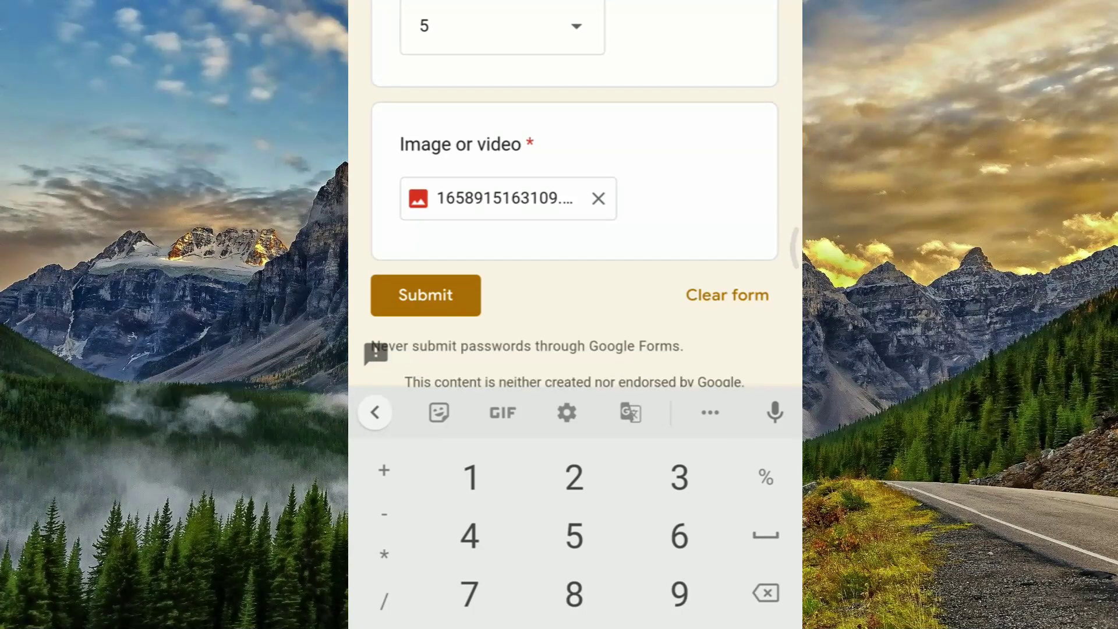
{"action": "scroll", "coordinate": [575, 192], "scroll_direction": "up", "scroll_amount": 8}
{"action": "scroll", "coordinate": [575, 192], "scroll_direction": "up", "scroll_amount": 2}
{"action": "scroll", "coordinate": [575, 192], "scroll_direction": "down", "scroll_amount": 3}
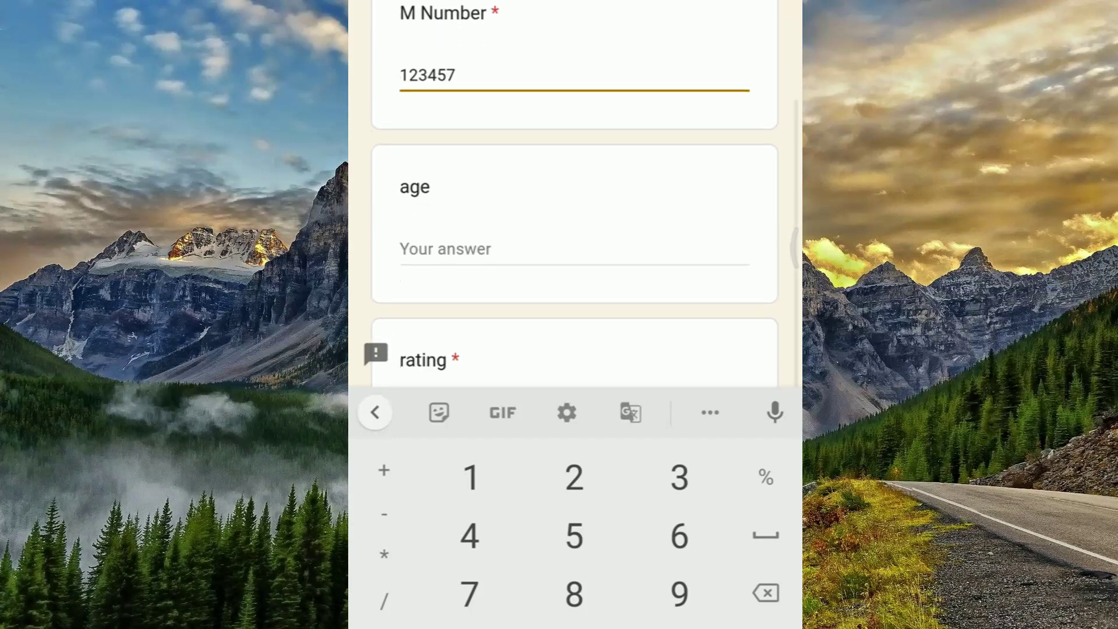
{"action": "scroll", "coordinate": [575, 192], "scroll_direction": "down", "scroll_amount": 2}
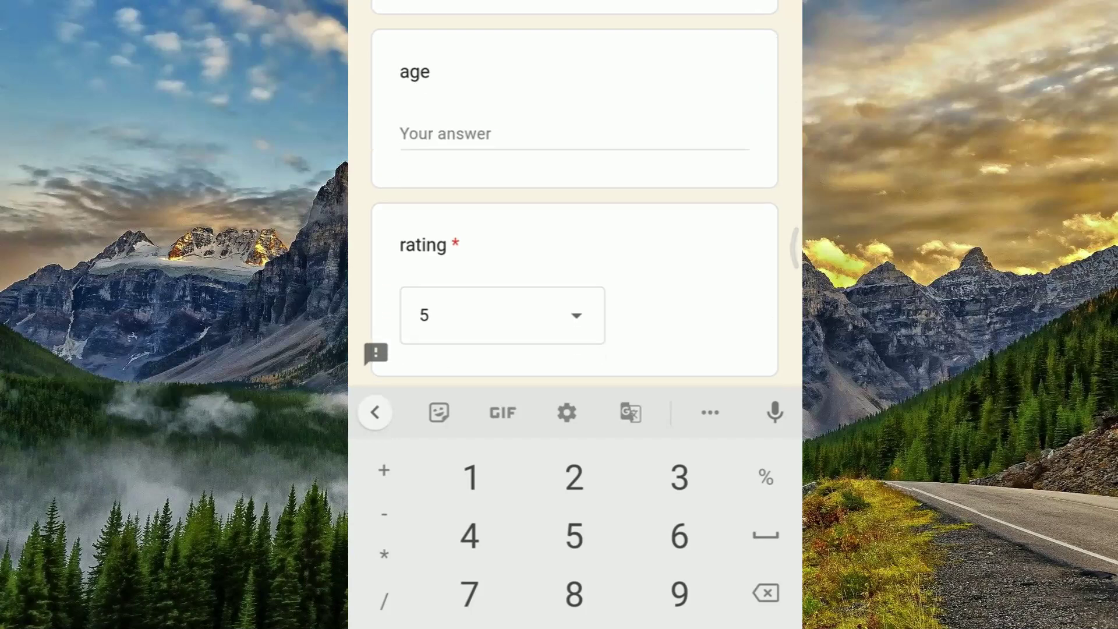
{"action": "scroll", "coordinate": [575, 192], "scroll_direction": "down", "scroll_amount": 2}
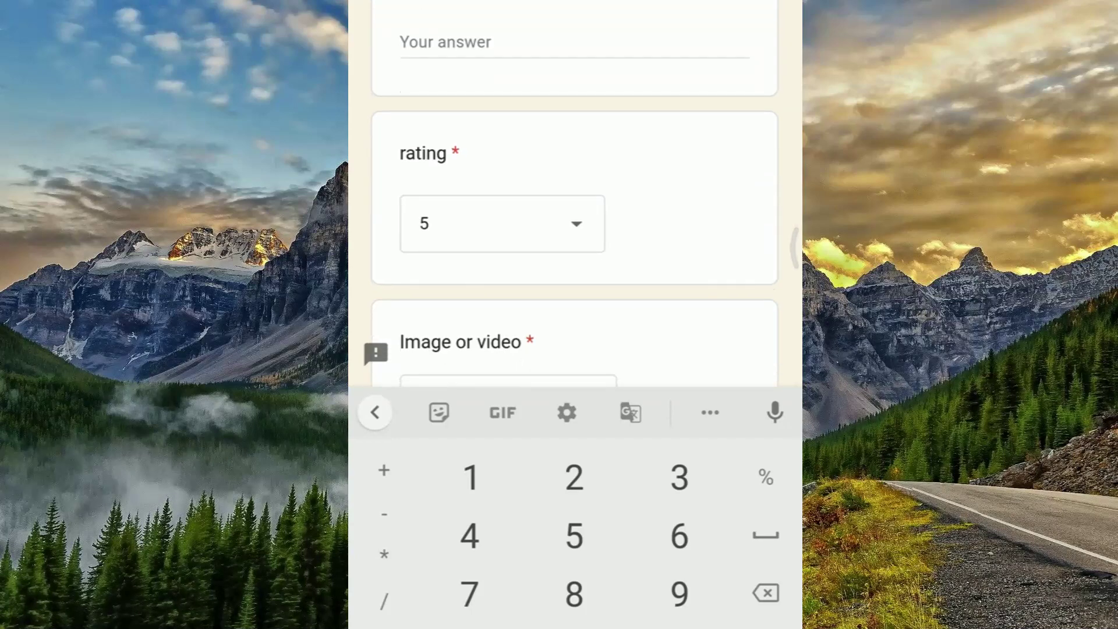
{"action": "scroll", "coordinate": [574, 192], "scroll_direction": "down", "scroll_amount": 3}
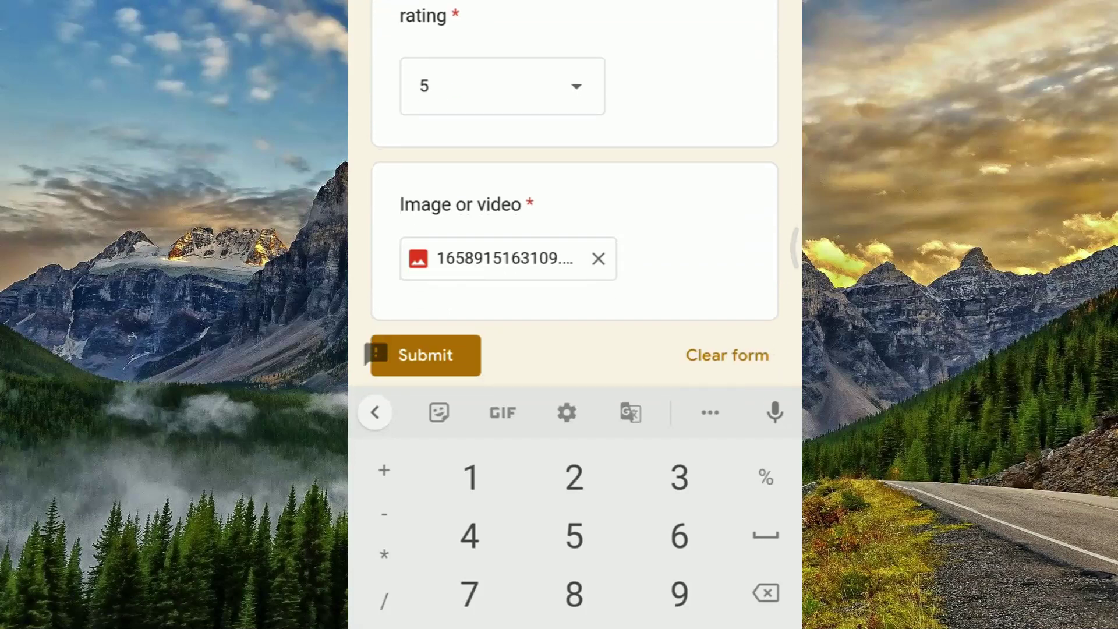
{"action": "scroll", "coordinate": [574, 192], "scroll_direction": "down", "scroll_amount": 2}
{"action": "left_click", "coordinate": [426, 257]}
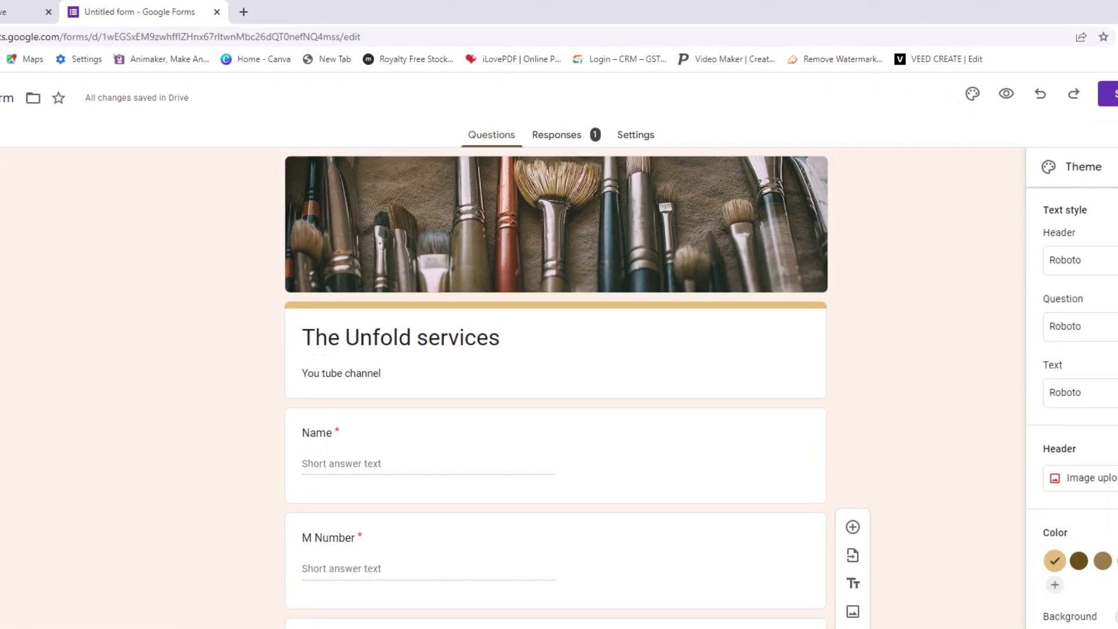
- Open the form's responses and look through the summary of answers for each question
{"action": "left_click", "coordinate": [495, 138]}
{"action": "left_click", "coordinate": [551, 138]}
{"action": "left_click", "coordinate": [437, 344]}
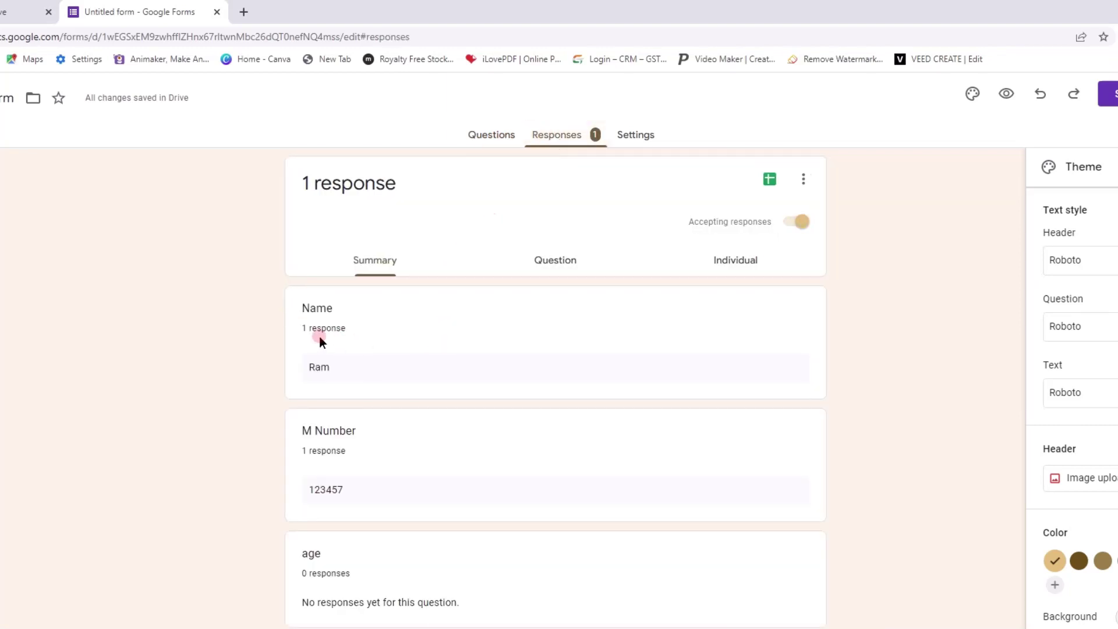
{"action": "scroll", "coordinate": [323, 349], "scroll_direction": "down", "scroll_amount": 1}
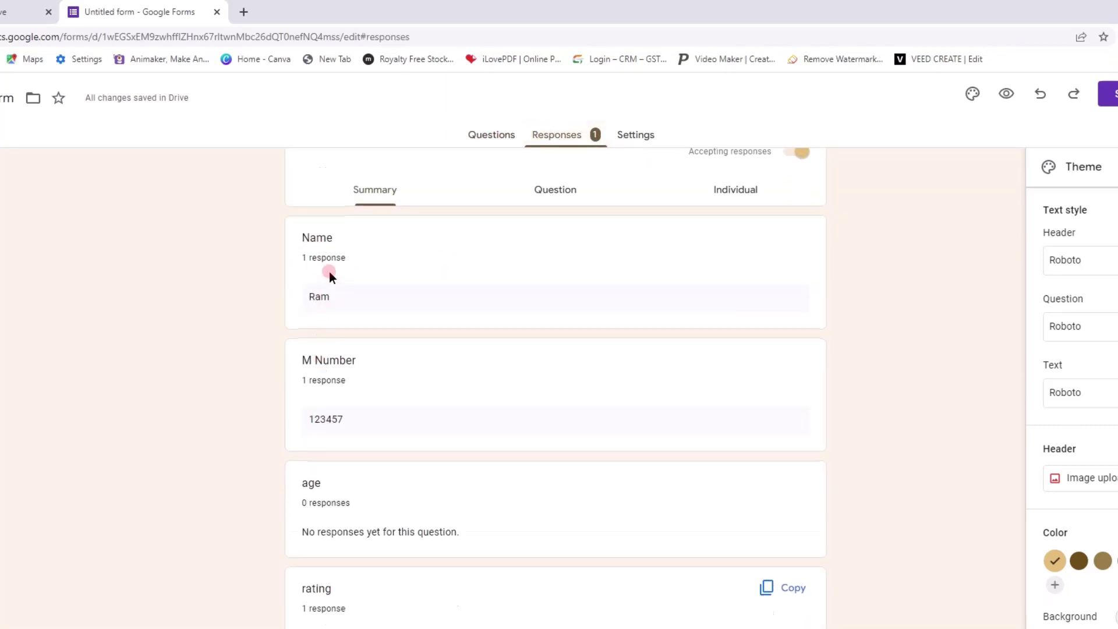
{"action": "scroll", "coordinate": [330, 452], "scroll_direction": "down", "scroll_amount": 3}
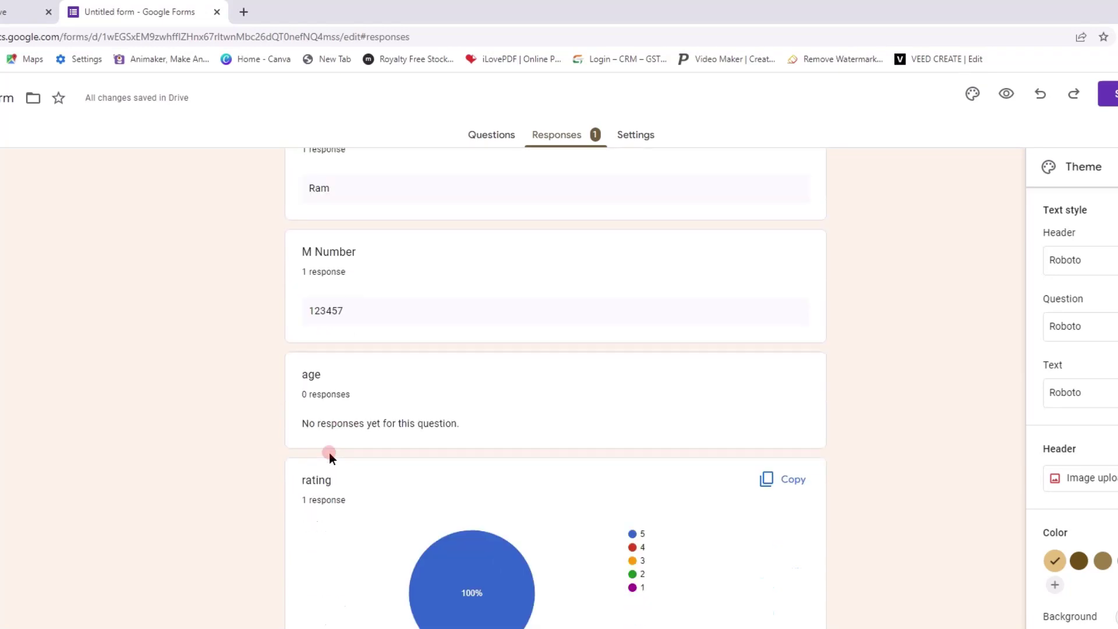
{"action": "scroll", "coordinate": [329, 453], "scroll_direction": "up", "scroll_amount": 4}
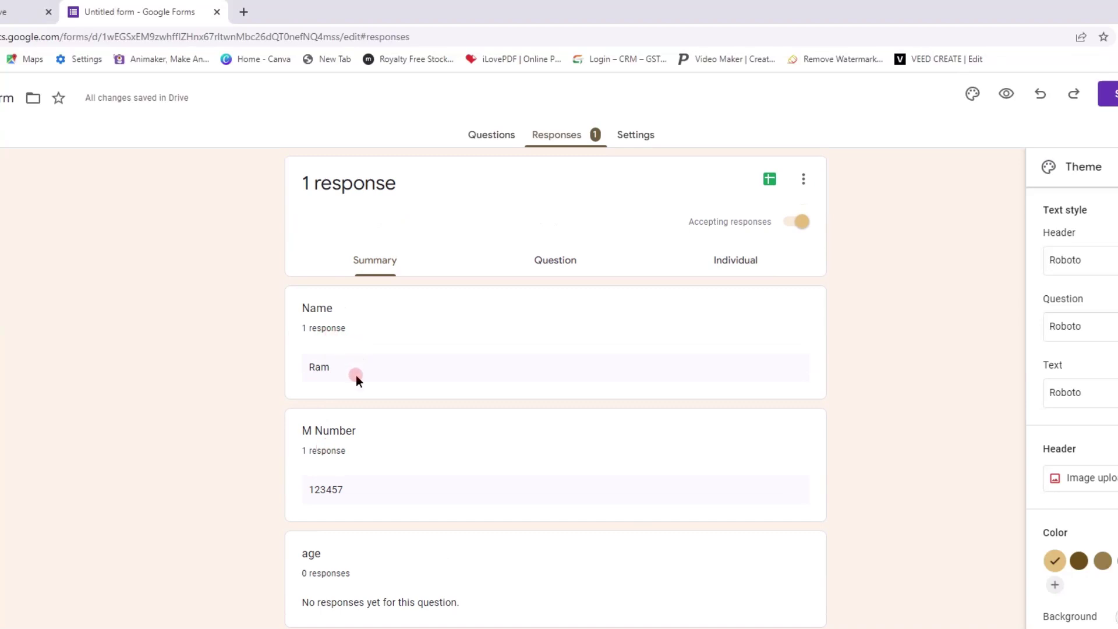
{"action": "scroll", "coordinate": [355, 375], "scroll_direction": "down", "scroll_amount": 5}
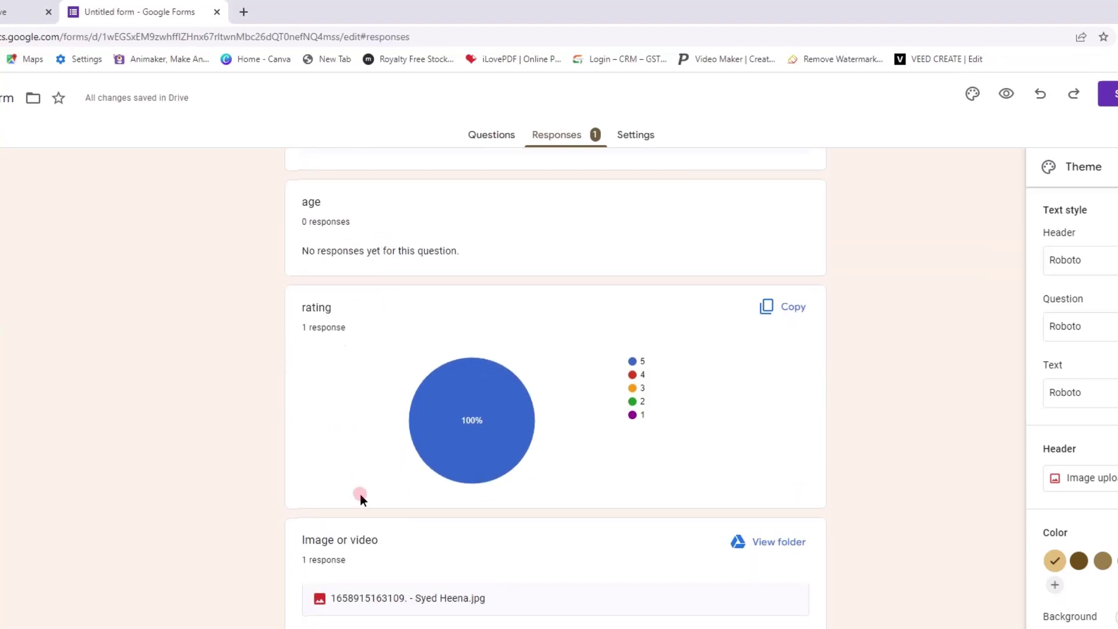
{"action": "scroll", "coordinate": [358, 501], "scroll_direction": "up", "scroll_amount": 4}
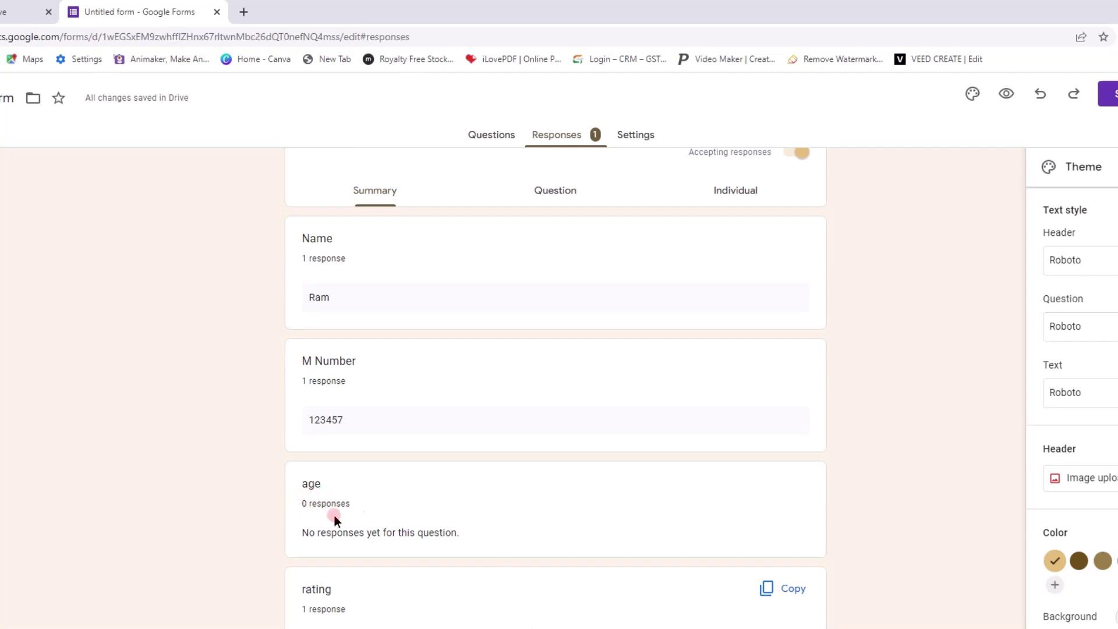
{"action": "scroll", "coordinate": [334, 516], "scroll_direction": "up", "scroll_amount": 1}
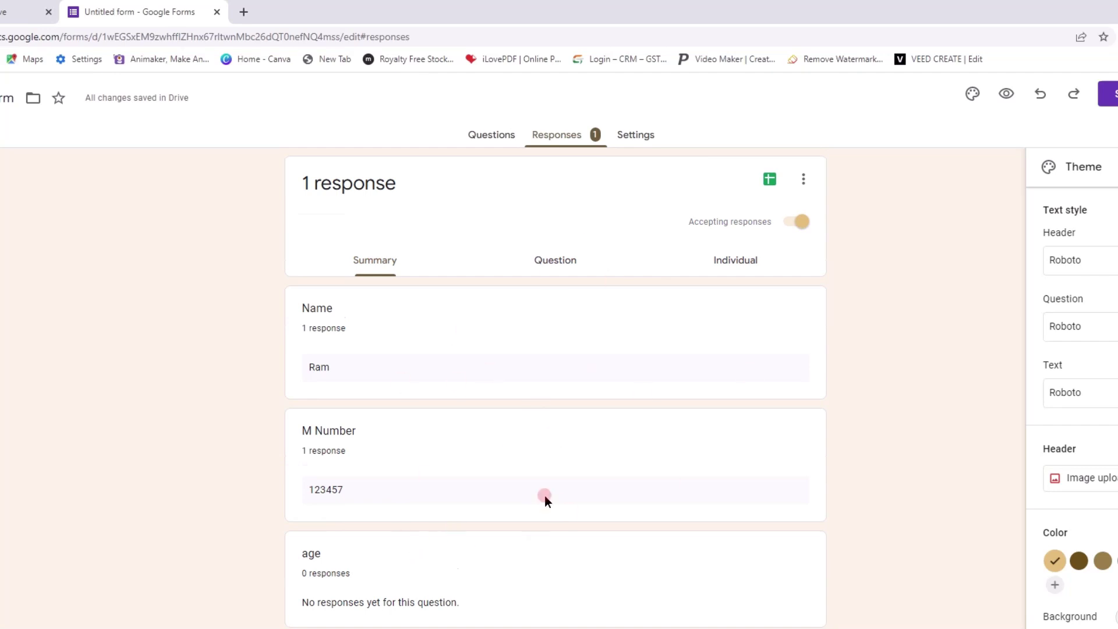
- Create a new spreadsheet linked to the form to collect its responses
{"action": "left_click", "coordinate": [772, 187]}
{"action": "left_click", "coordinate": [722, 270]}
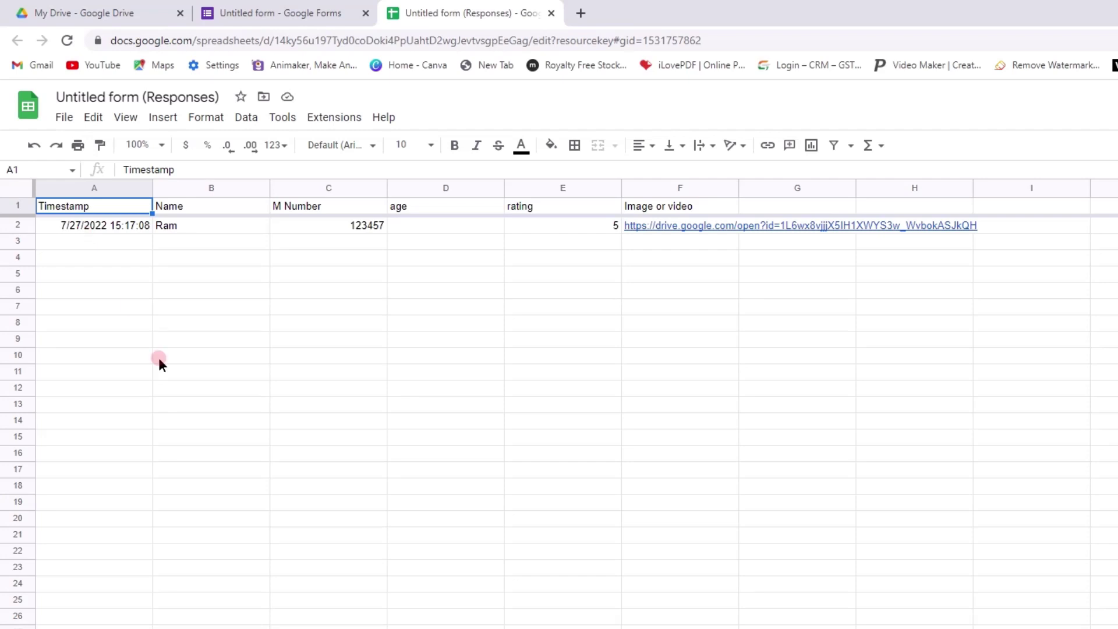
- Examine the submitted response's timestamp, preview its uploaded image, and check the options for saving the image
{"action": "left_click", "coordinate": [111, 245]}
{"action": "left_click", "coordinate": [106, 227]}
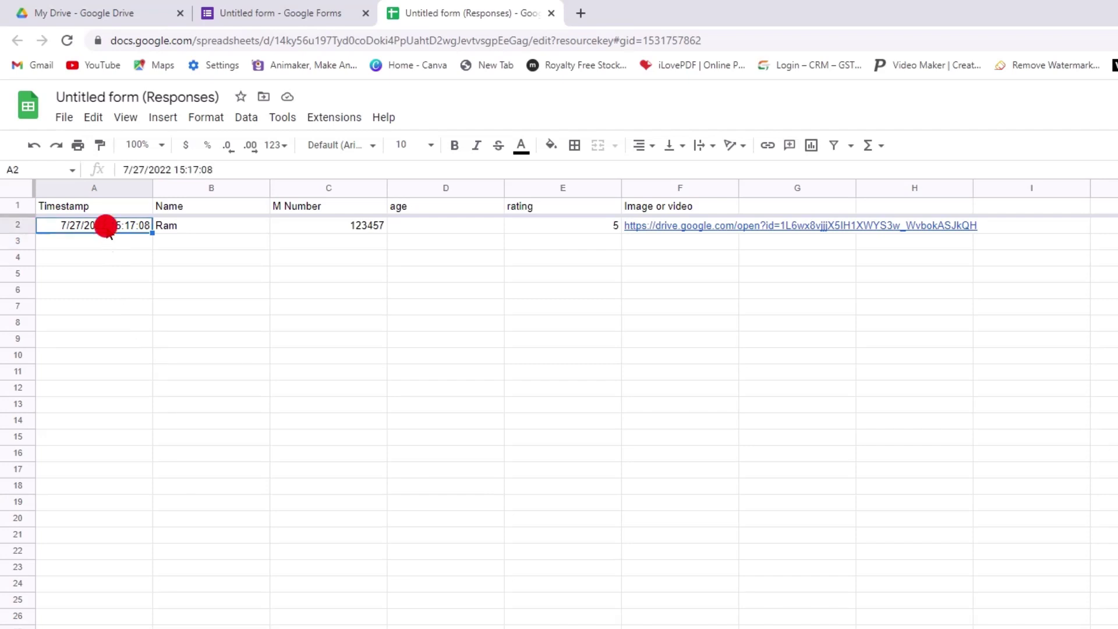
{"action": "left_click", "coordinate": [85, 230]}
{"action": "mouse_move", "coordinate": [734, 228]}
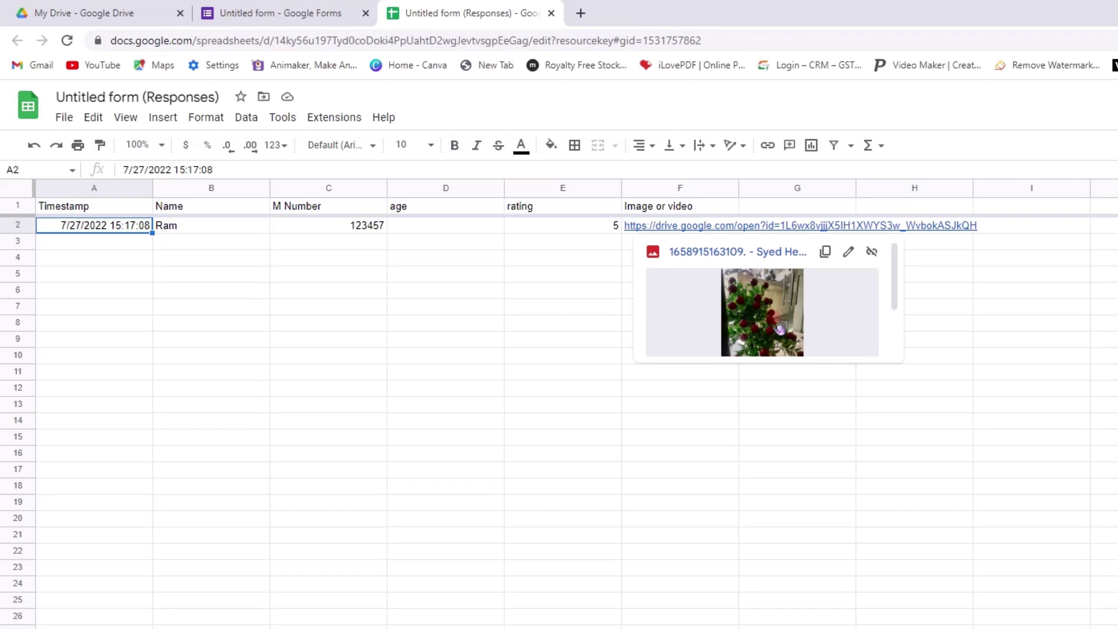
{"action": "right_click", "coordinate": [780, 329]}
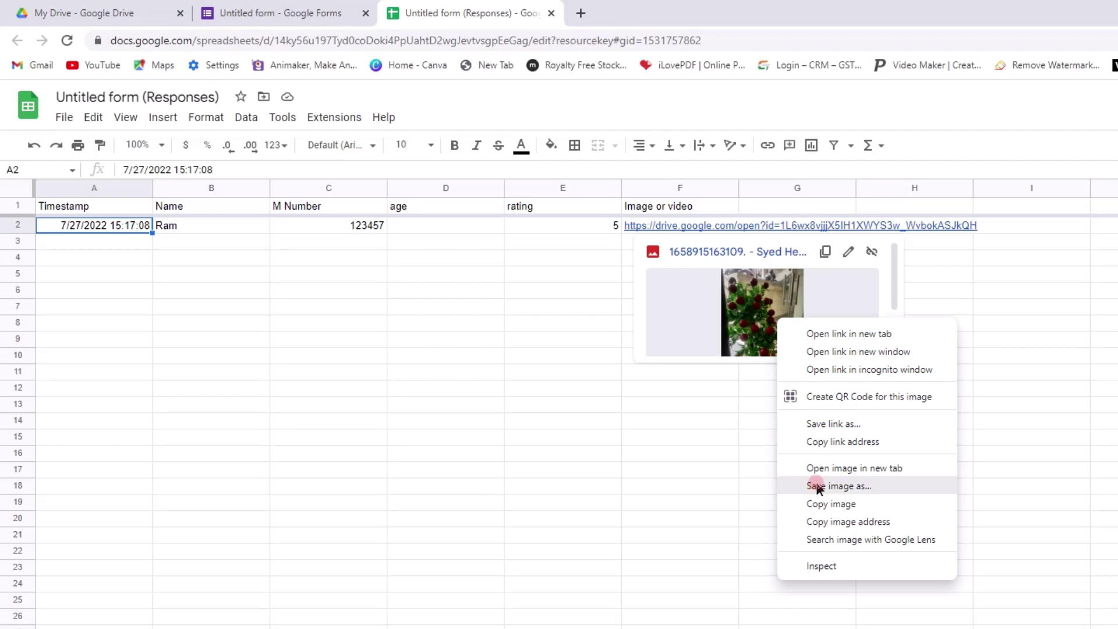
{"action": "left_click", "coordinate": [691, 388]}
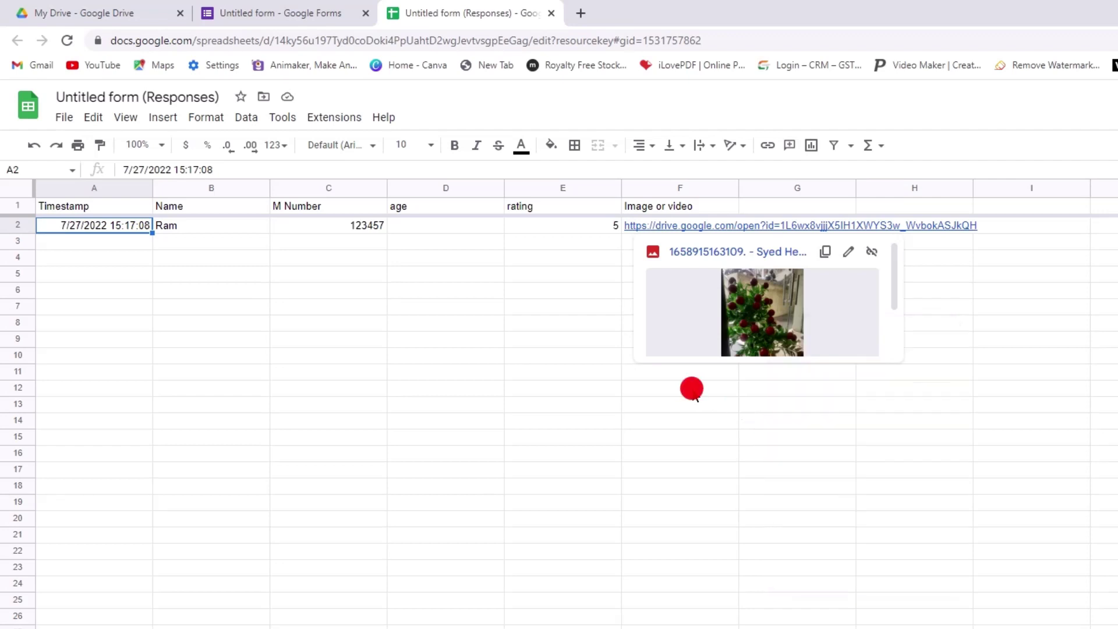
{"action": "left_click", "coordinate": [692, 387]}
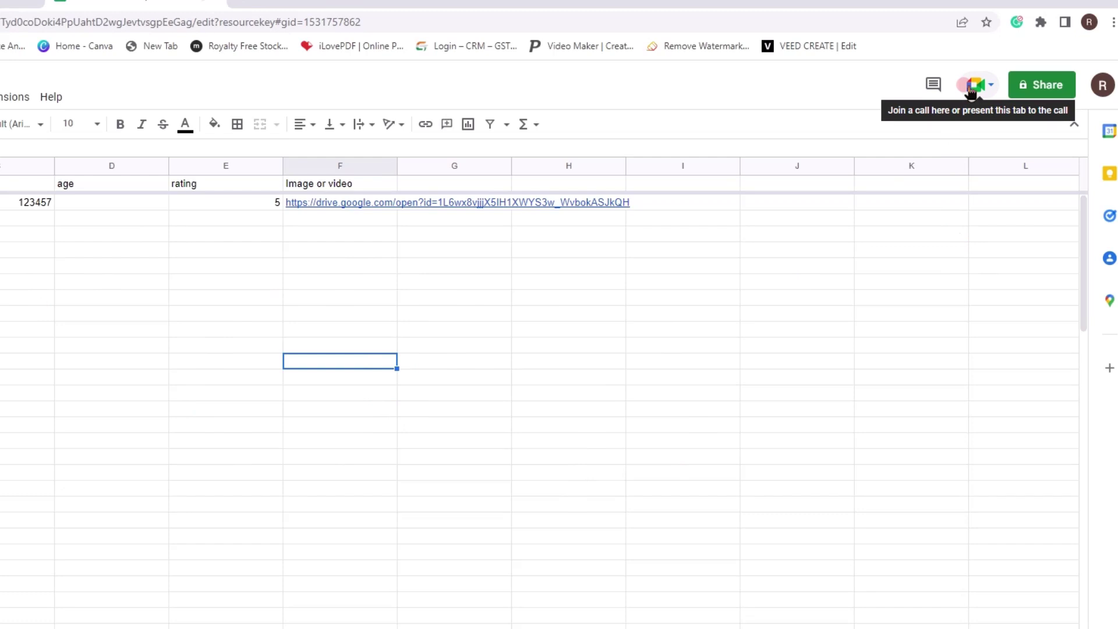
- Set the response spreadsheet's general access to Anyone with the link with the Viewer role, and copy its link
{"action": "left_click", "coordinate": [1028, 87]}
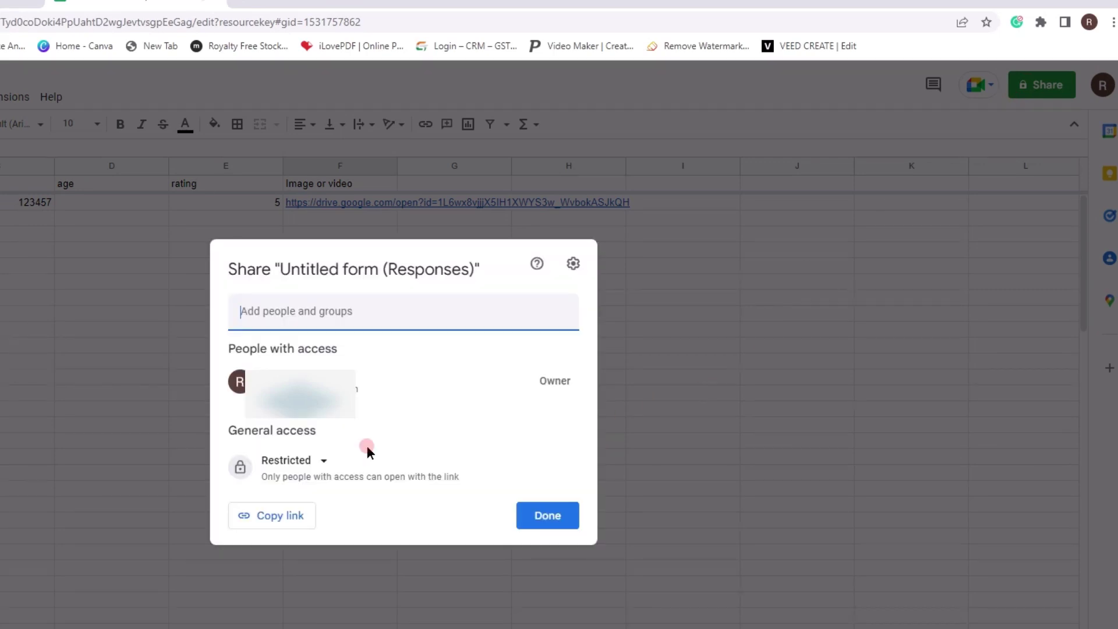
{"action": "left_click", "coordinate": [317, 465]}
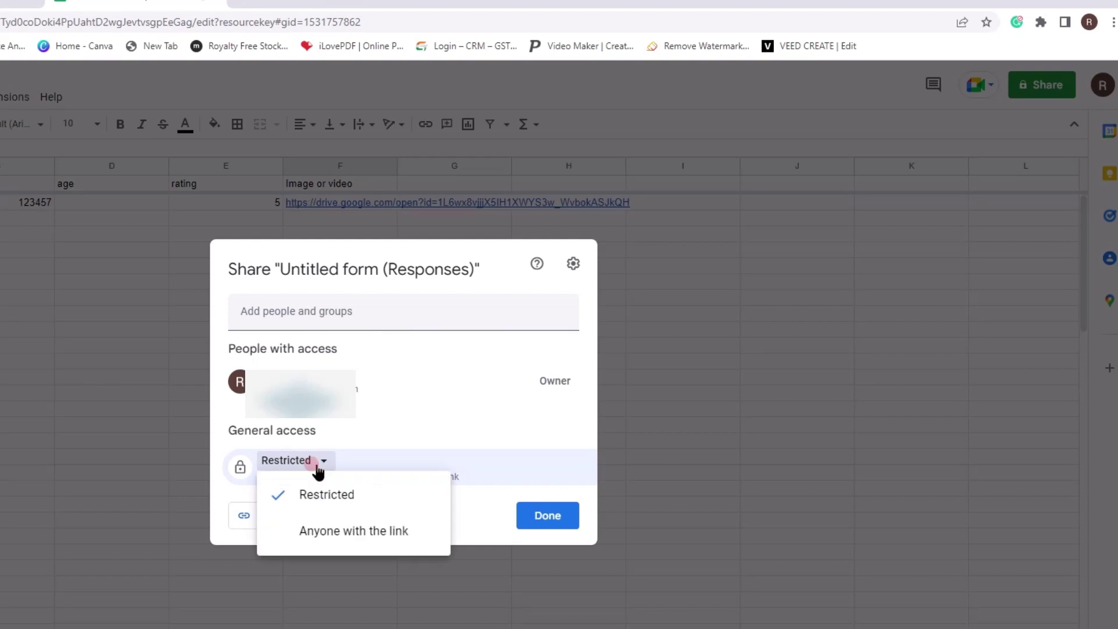
{"action": "left_click", "coordinate": [337, 531]}
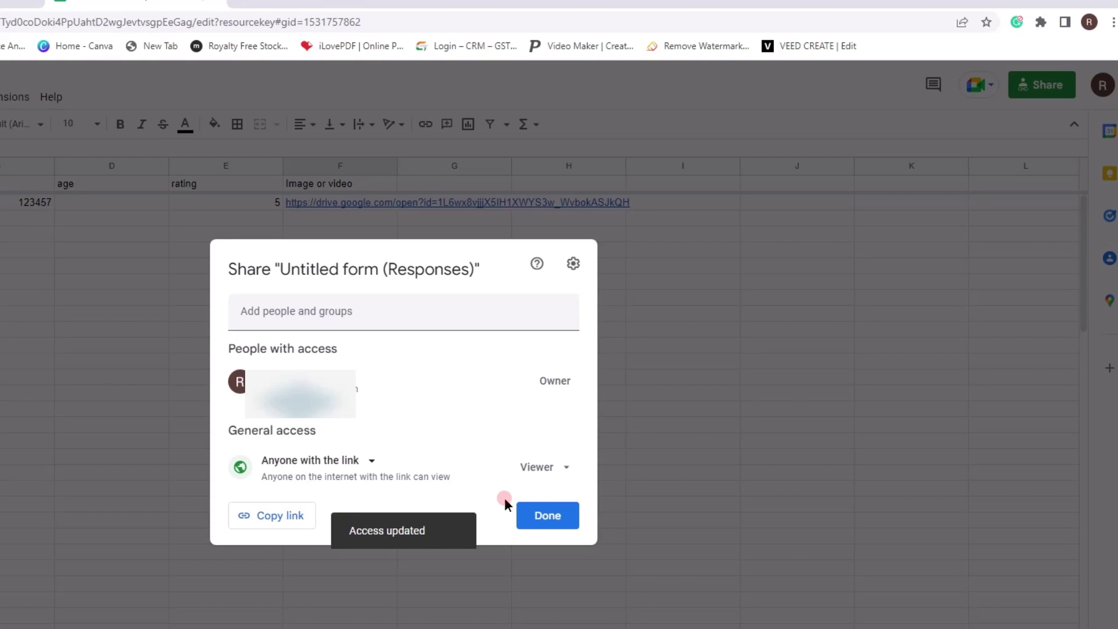
{"action": "left_click", "coordinate": [558, 467]}
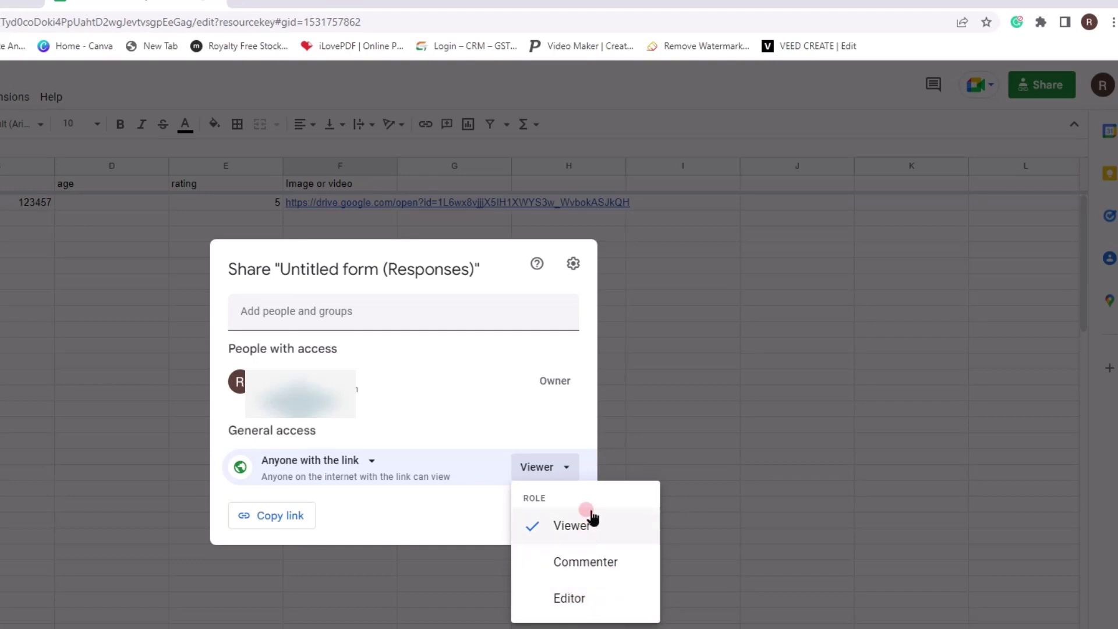
{"action": "left_click", "coordinate": [556, 466]}
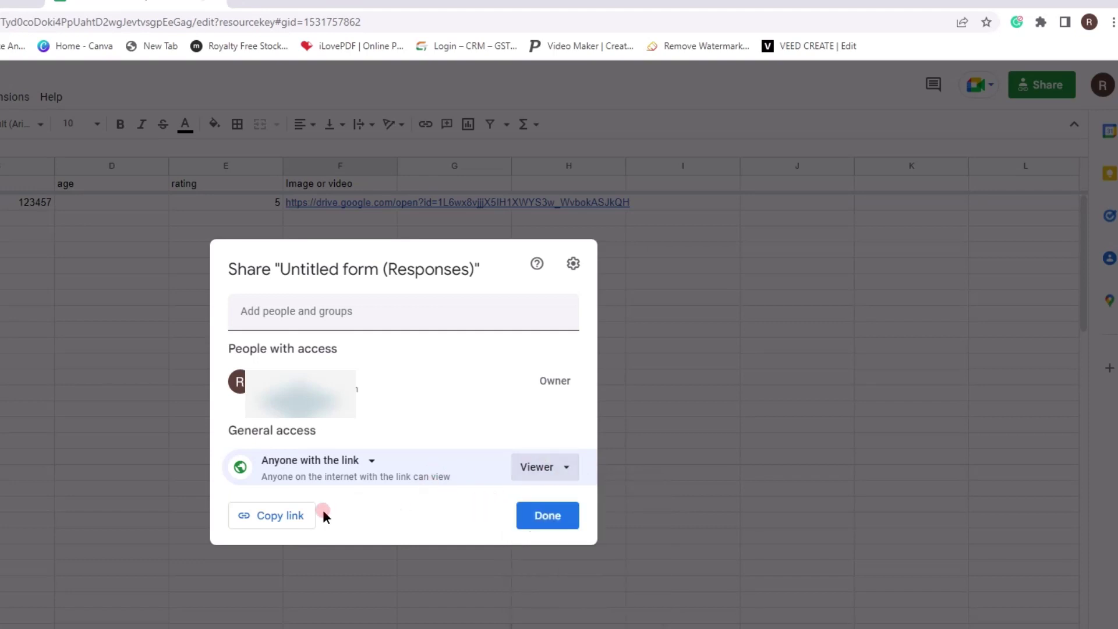
{"action": "left_click", "coordinate": [281, 521]}
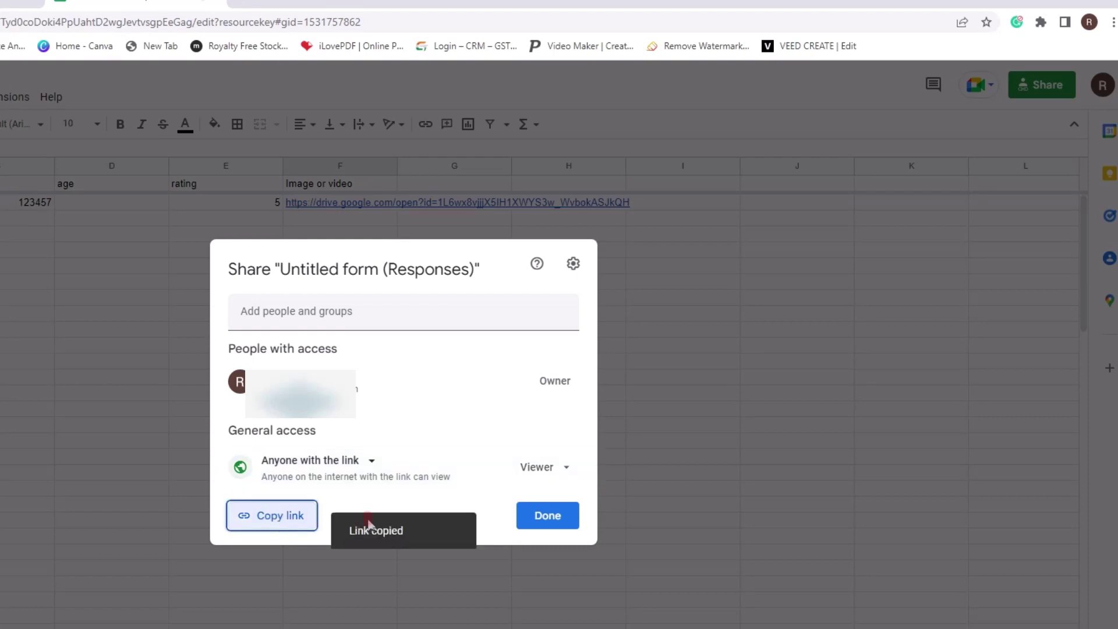
- Set the response spreadsheet's general access back to Restricted and finish the sharing settings
{"action": "left_click", "coordinate": [365, 460]}
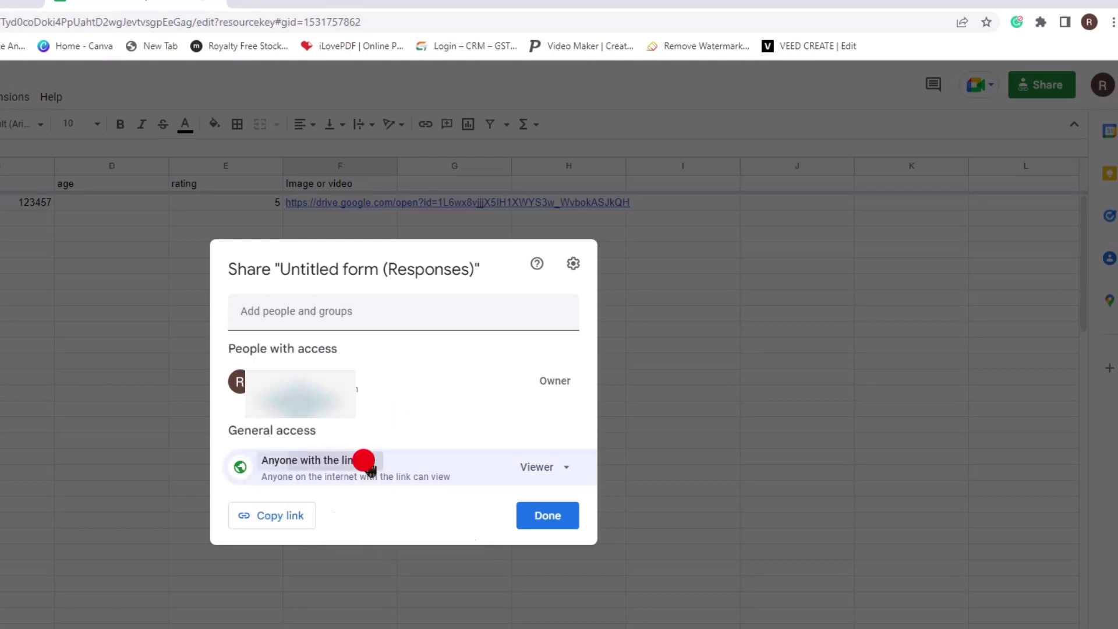
{"action": "left_click", "coordinate": [447, 494]}
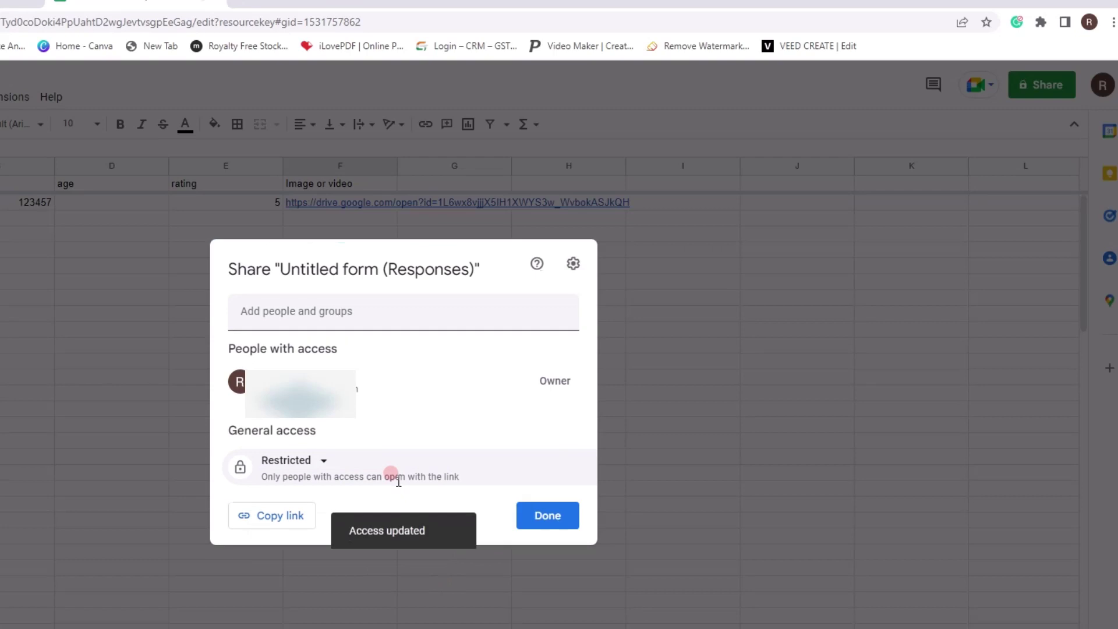
{"action": "left_click", "coordinate": [558, 516]}
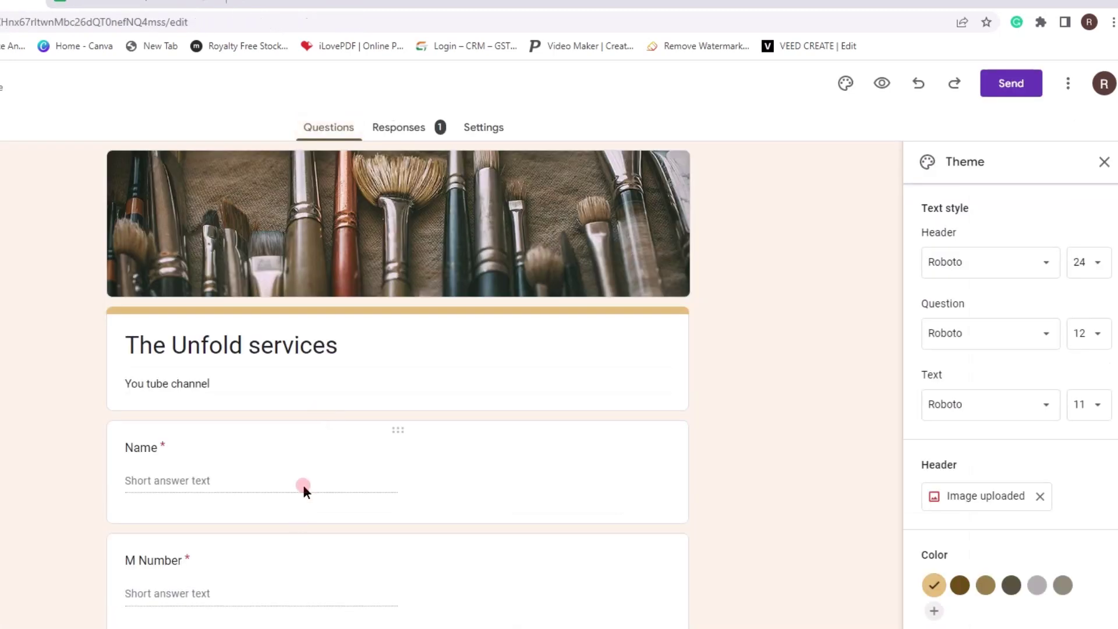
{"action": "scroll", "coordinate": [291, 582], "scroll_direction": "down", "scroll_amount": 4}
{"action": "scroll", "coordinate": [302, 565], "scroll_direction": "up", "scroll_amount": 4}
{"action": "scroll", "coordinate": [301, 565], "scroll_direction": "down", "scroll_amount": 1}
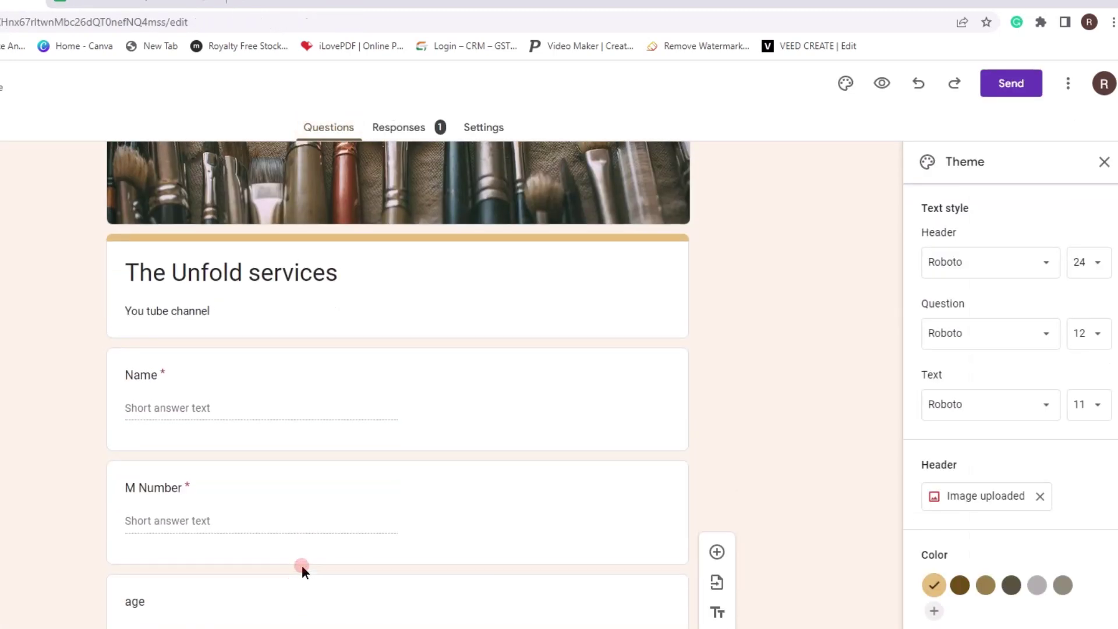
{"action": "scroll", "coordinate": [302, 565], "scroll_direction": "up", "scroll_amount": 1}
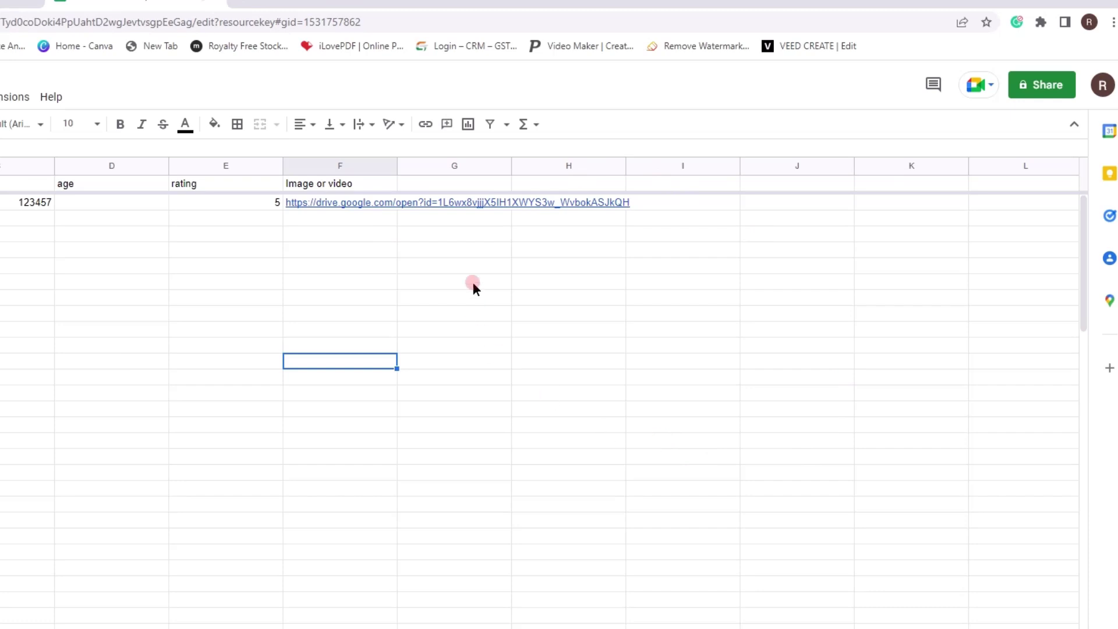
- Insert a column chart into the response spreadsheet and delete it again
{"action": "left_click", "coordinate": [464, 127]}
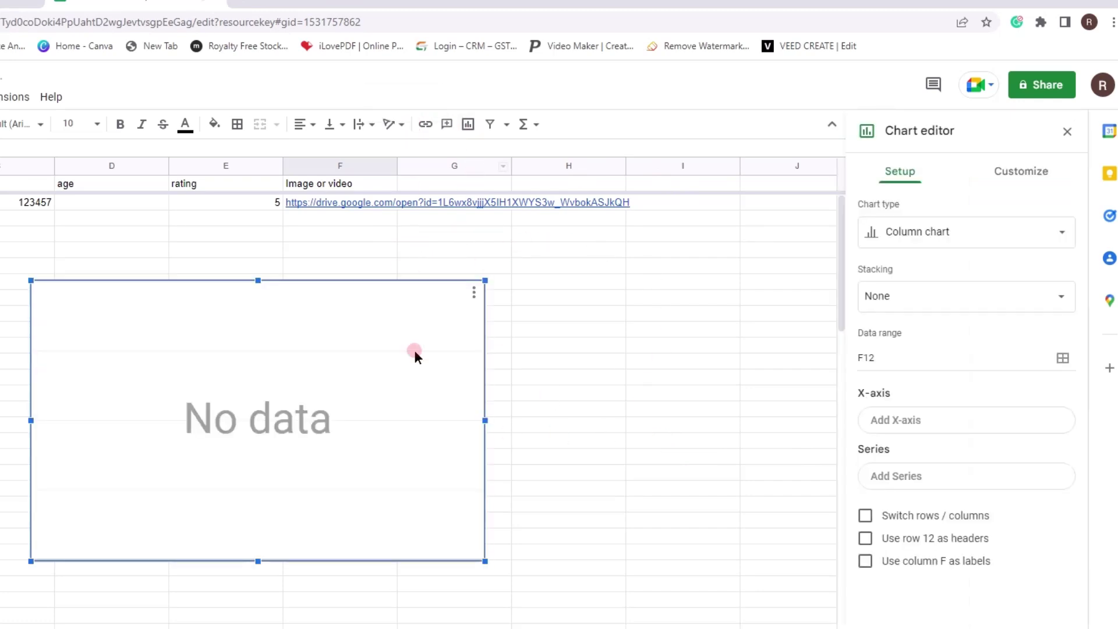
{"action": "left_click", "coordinate": [474, 293]}
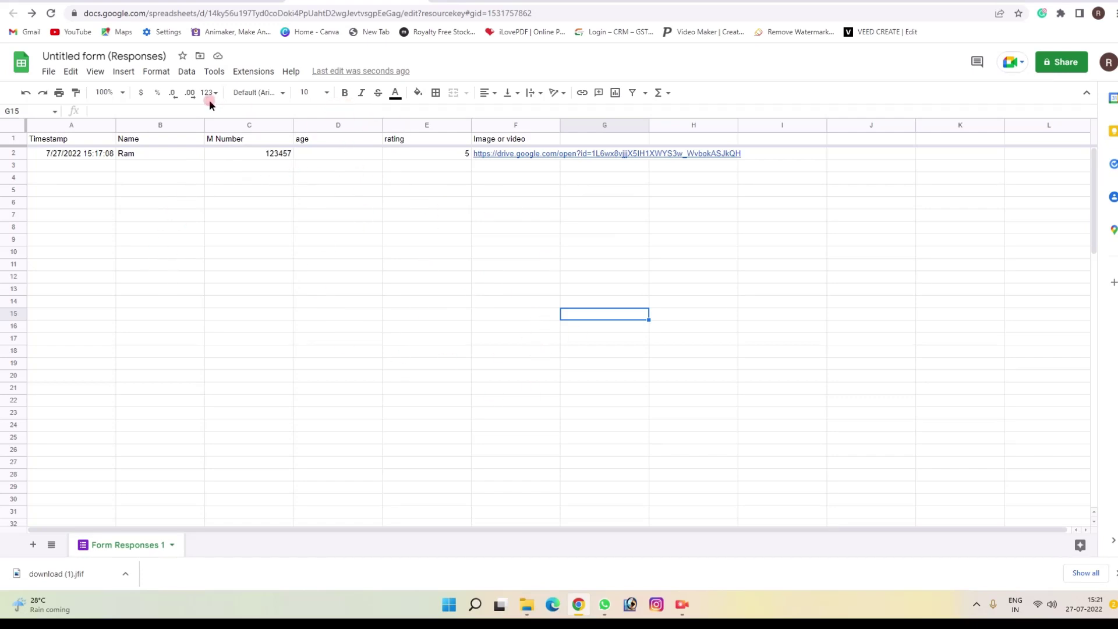
{"action": "left_click", "coordinate": [123, 72]}
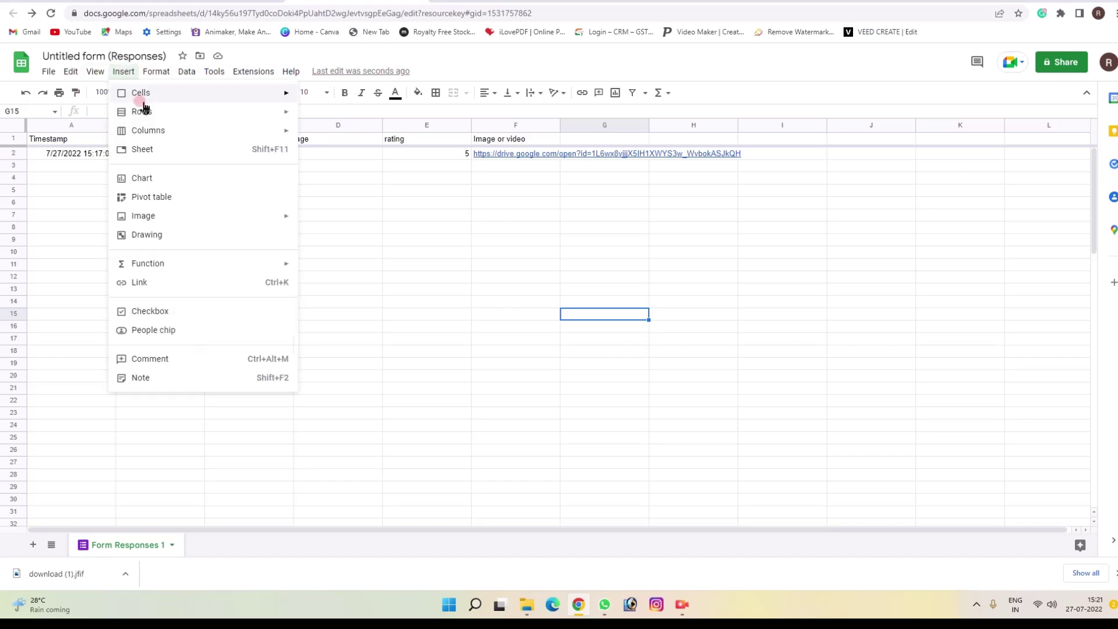
{"action": "left_click", "coordinate": [411, 266]}
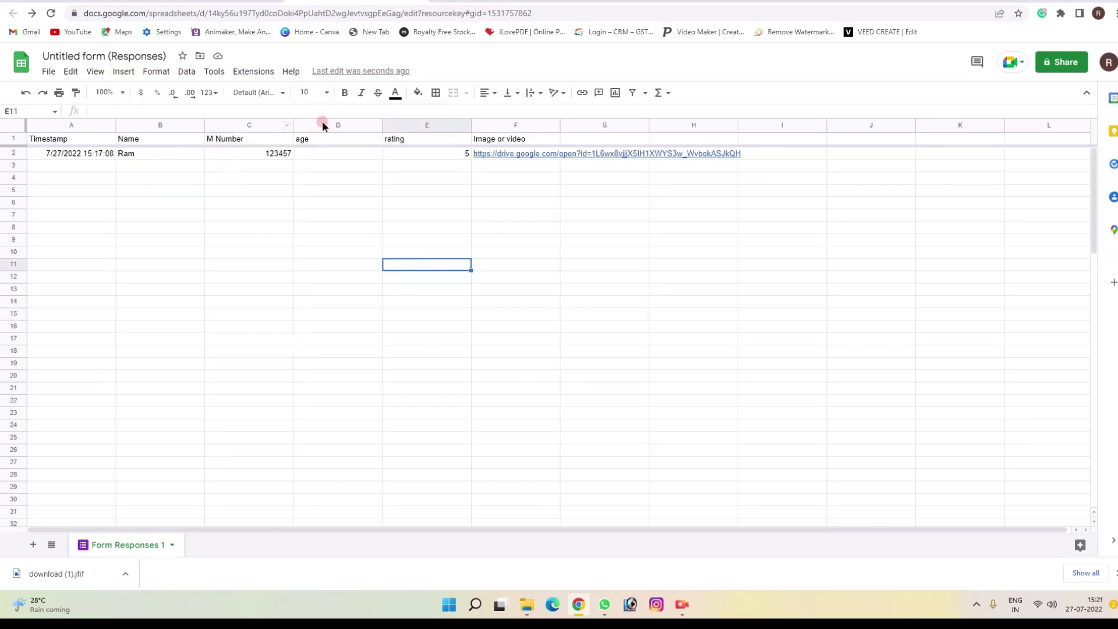